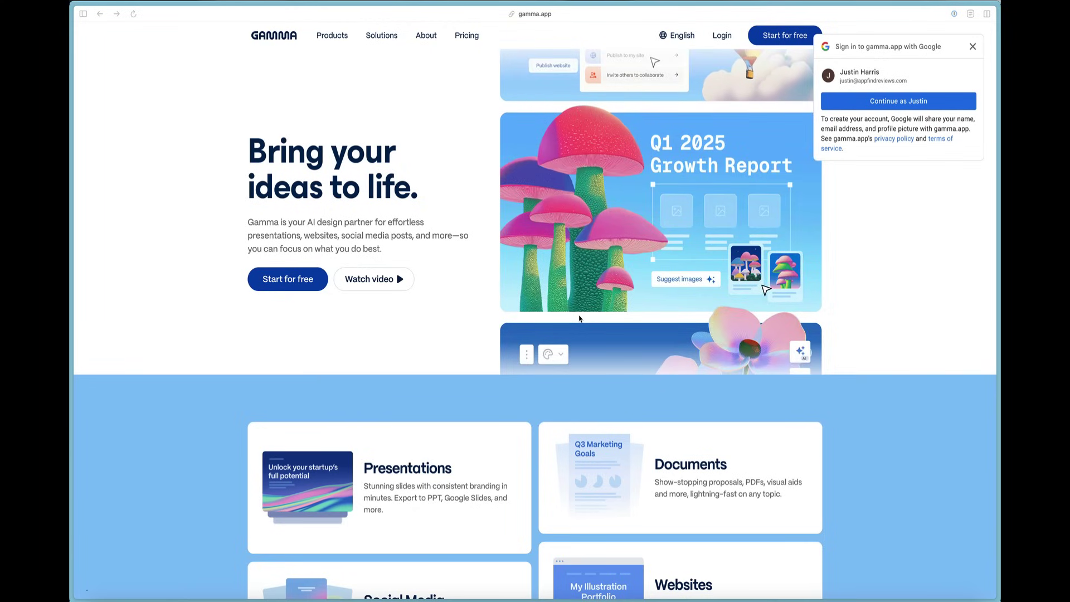
- Sign in to Gamma with the Google account and start for free to begin onboarding
scroll(553, 411, "down", 4)
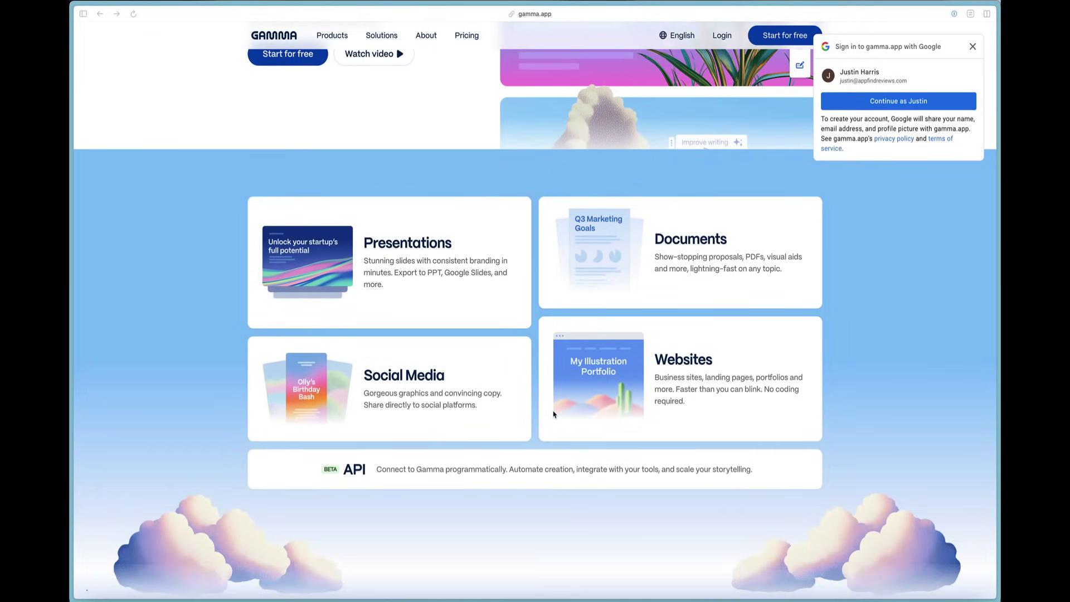
scroll(553, 413, "down", 2)
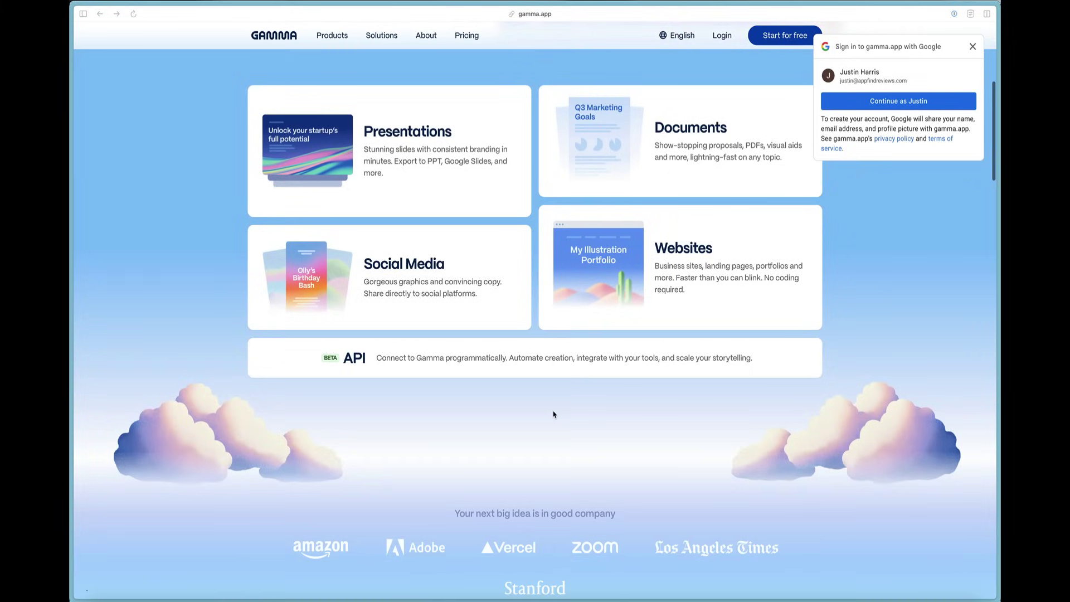
scroll(553, 414, "down", 8)
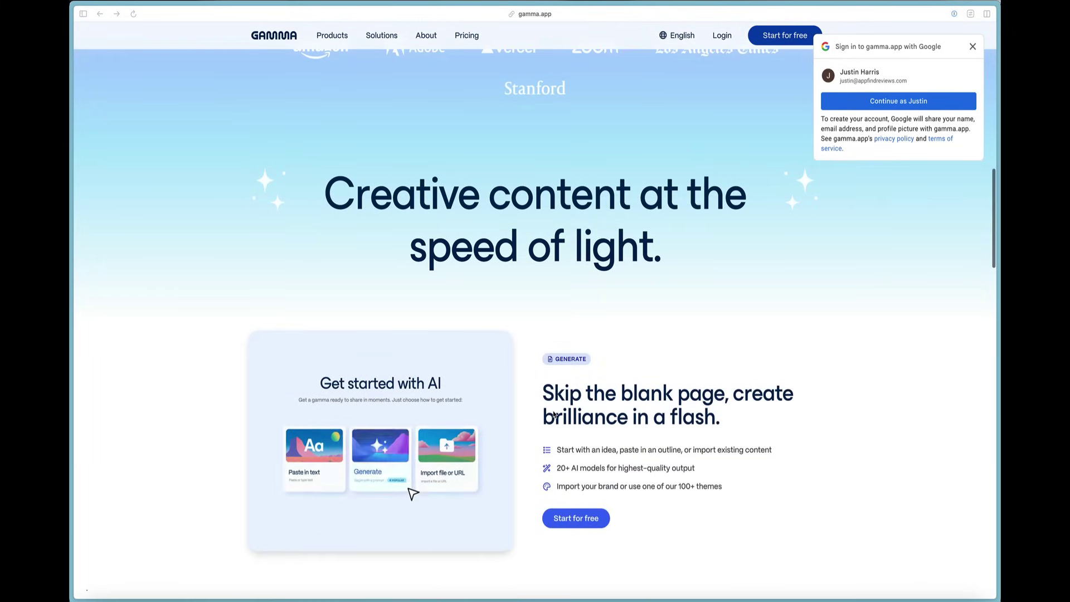
scroll(553, 414, "down", 2)
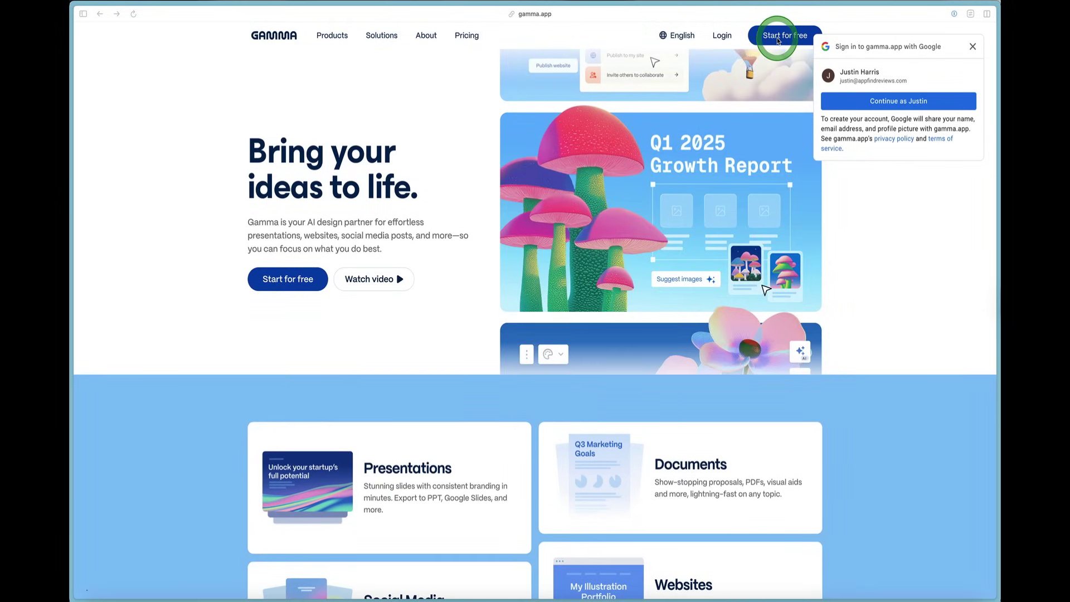
left_click(880, 103)
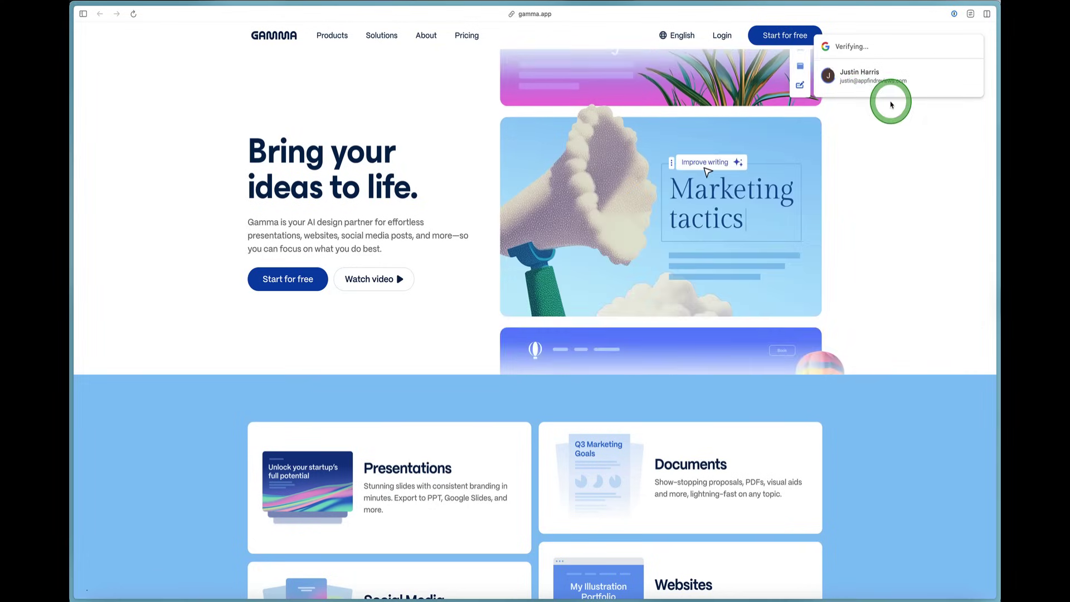
left_click(774, 39)
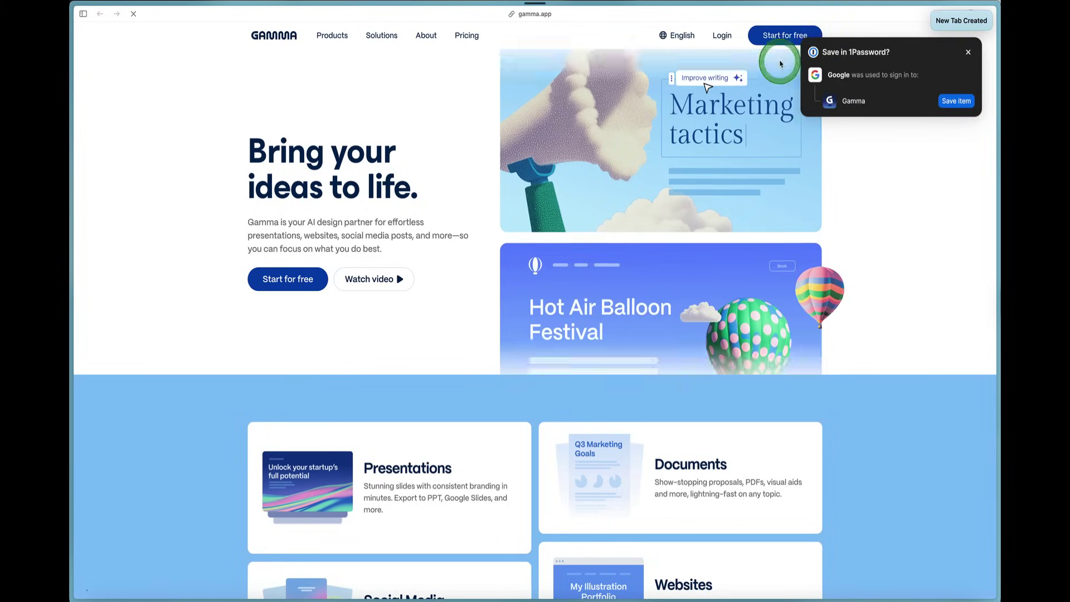
left_click(239, 37)
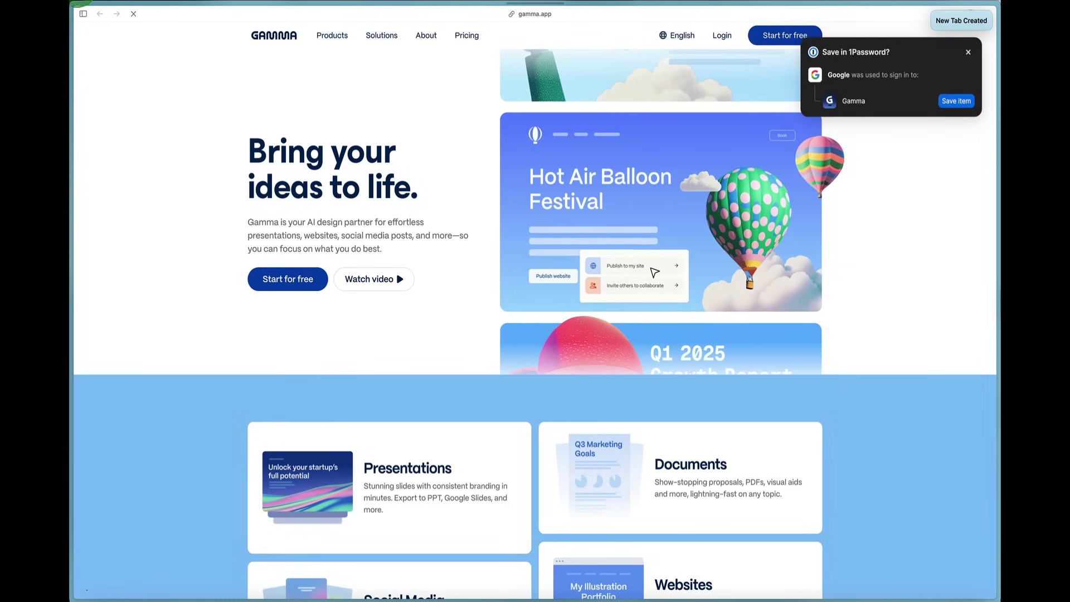
left_click(89, 17)
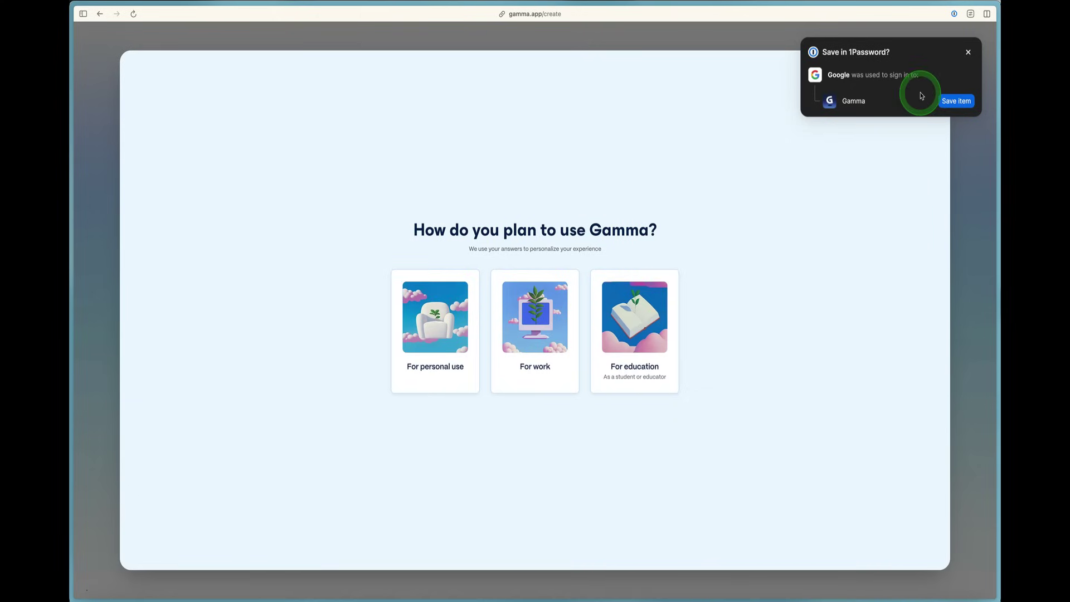
- Answer onboarding with personal use, role Creator and organization size 2–10
left_click(968, 52)
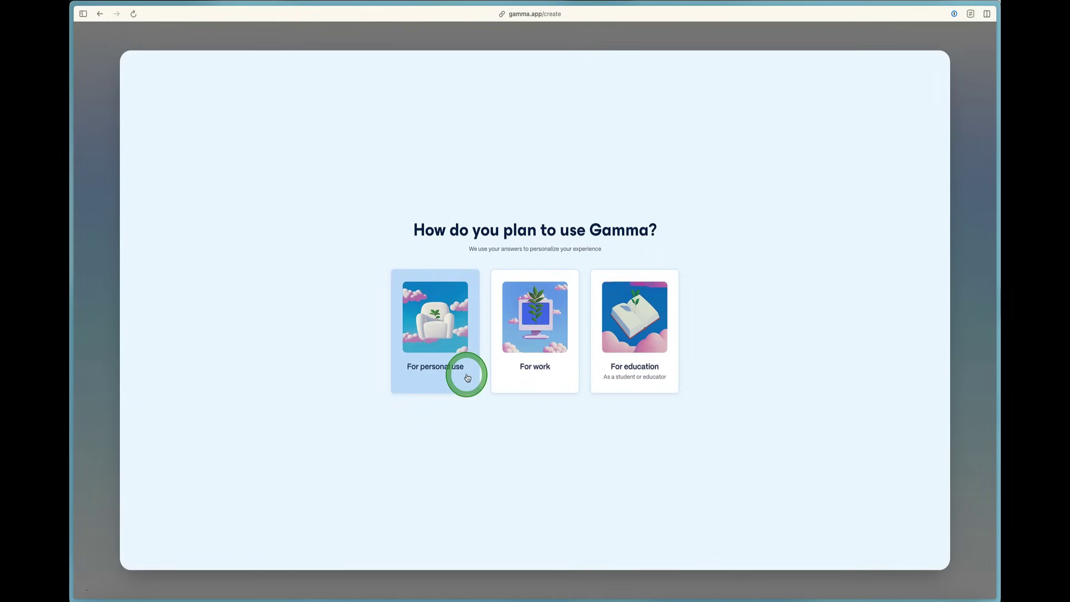
left_click(409, 365)
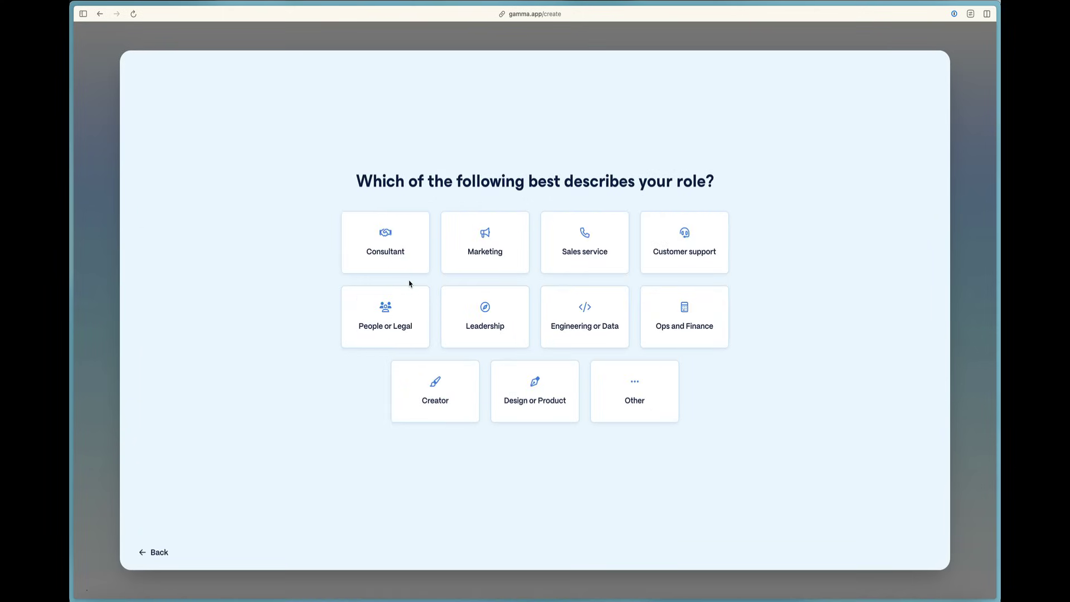
left_click(452, 375)
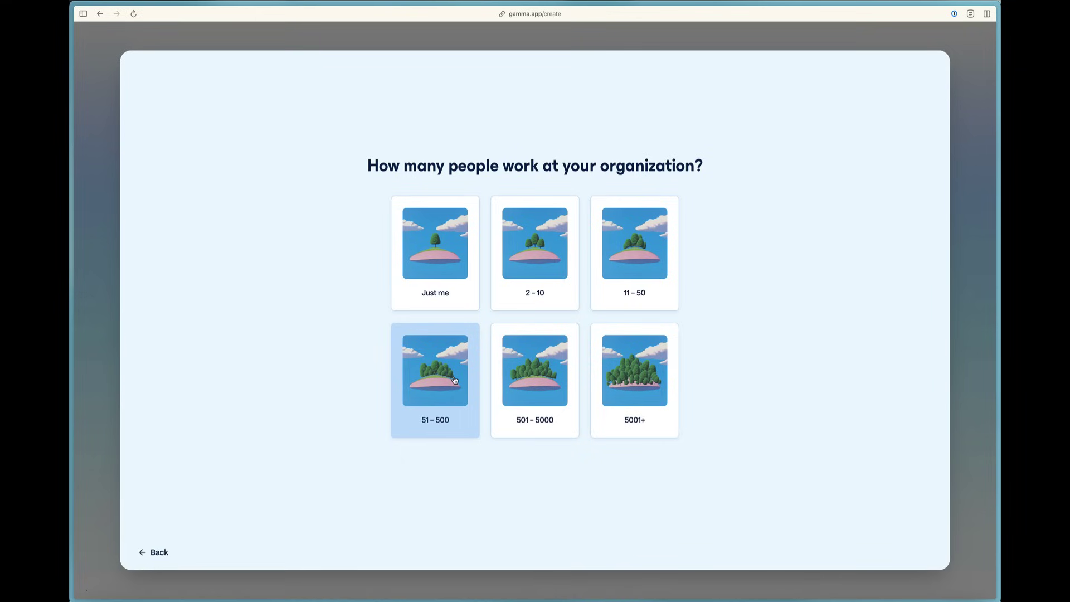
left_click(499, 289)
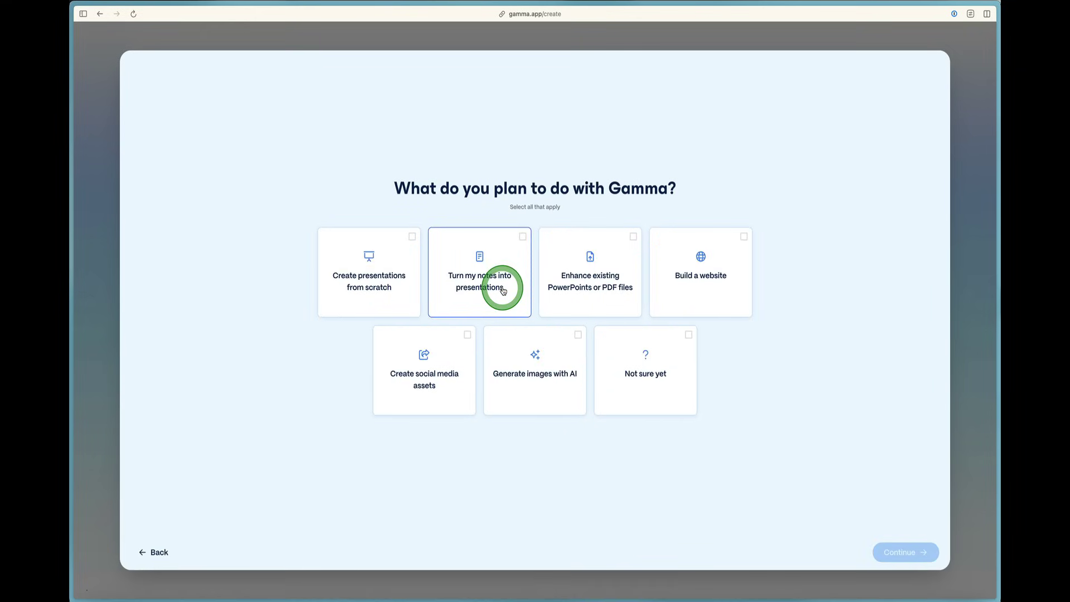
- Choose AI image generation and presentations from scratch as uses, YouTube as referral, and finish
left_click(438, 396)
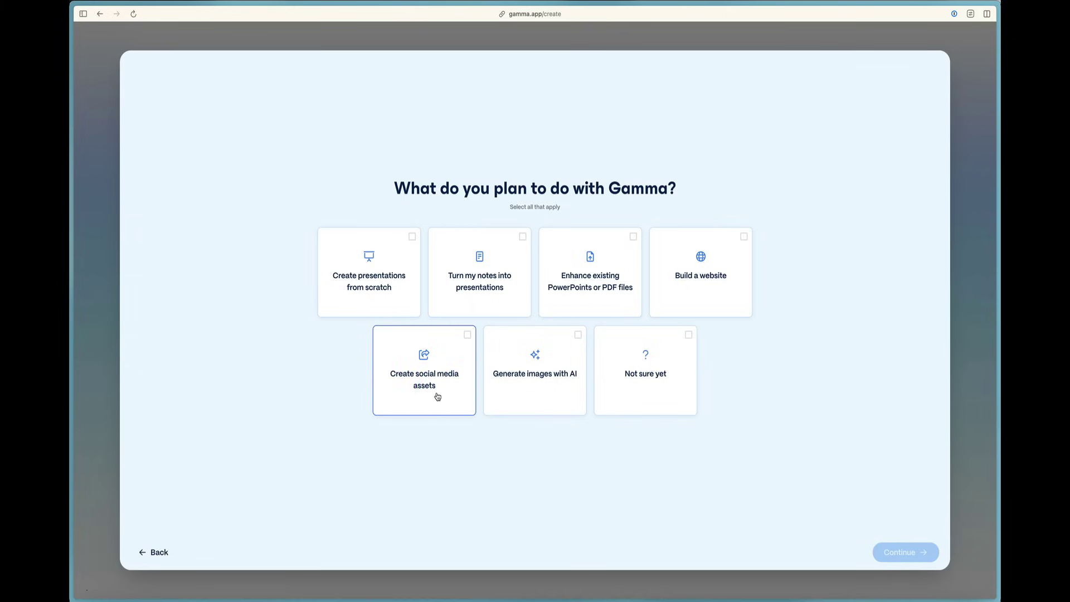
left_click(352, 287)
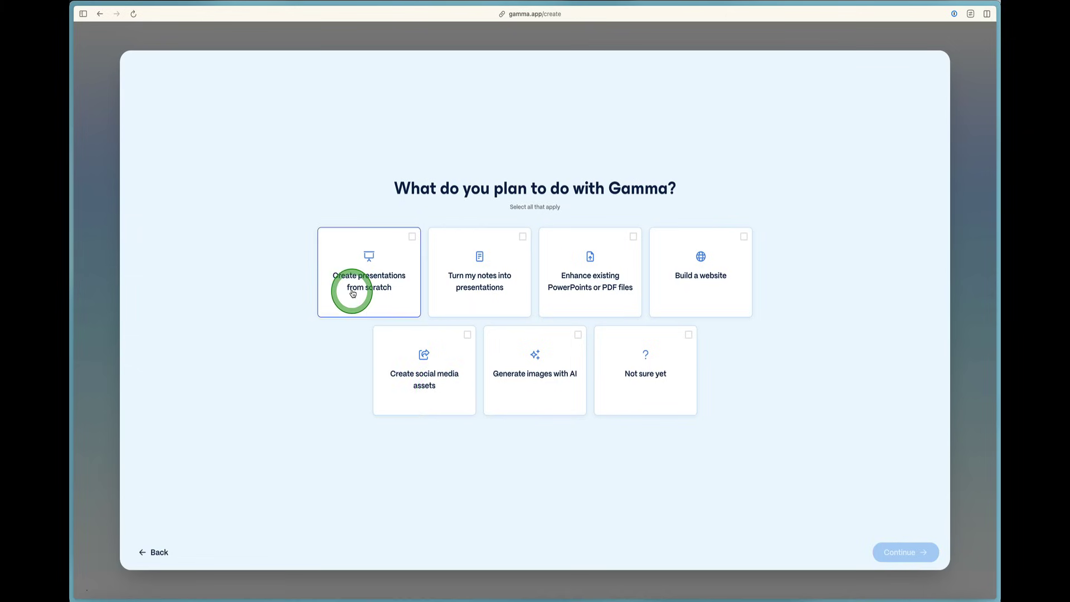
left_click(540, 383)
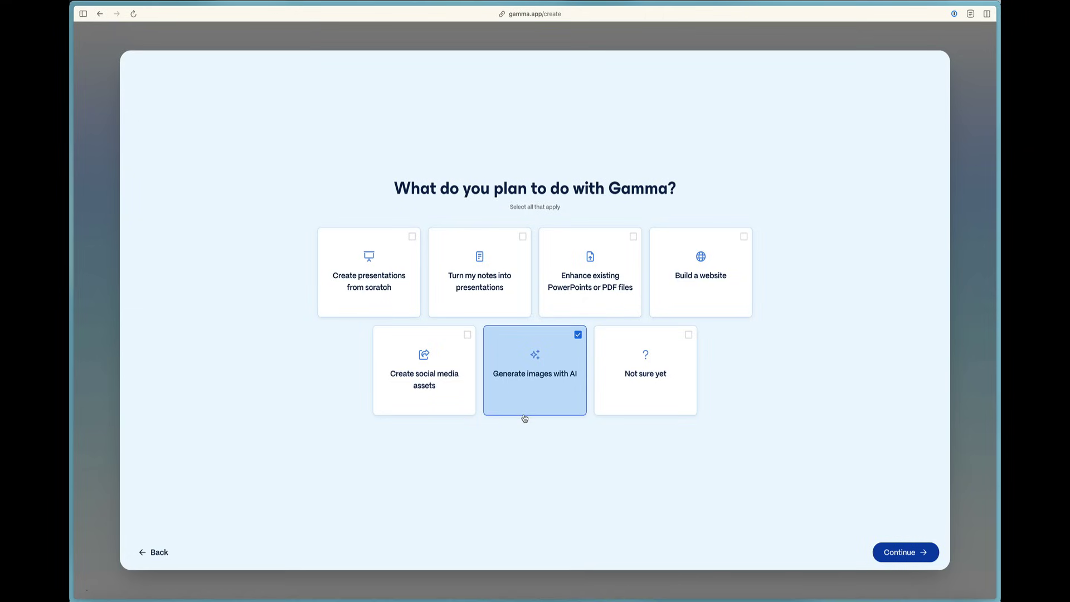
left_click(365, 304)
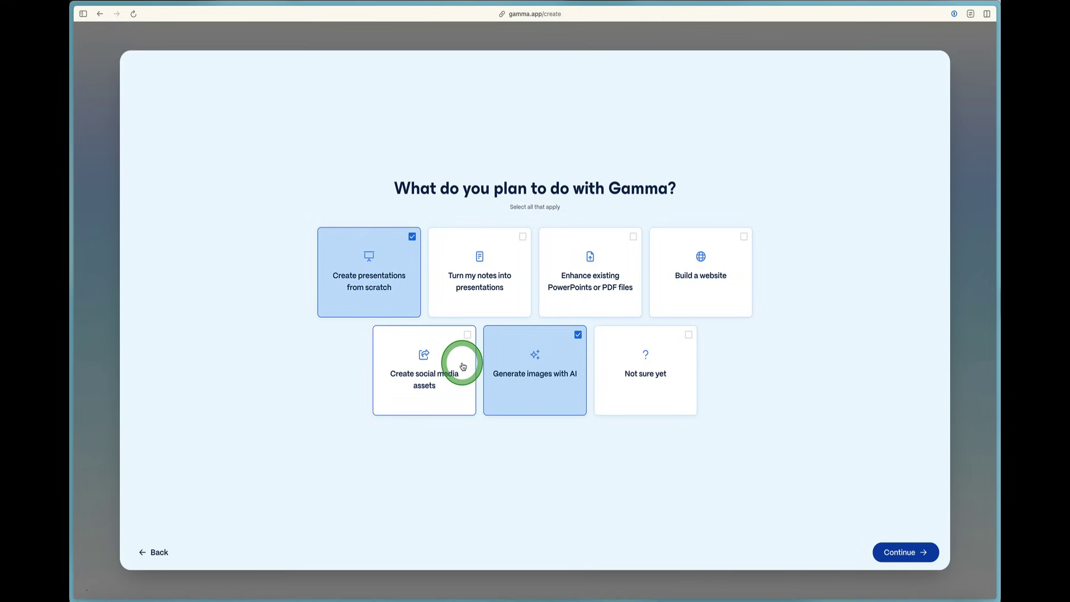
left_click(911, 554)
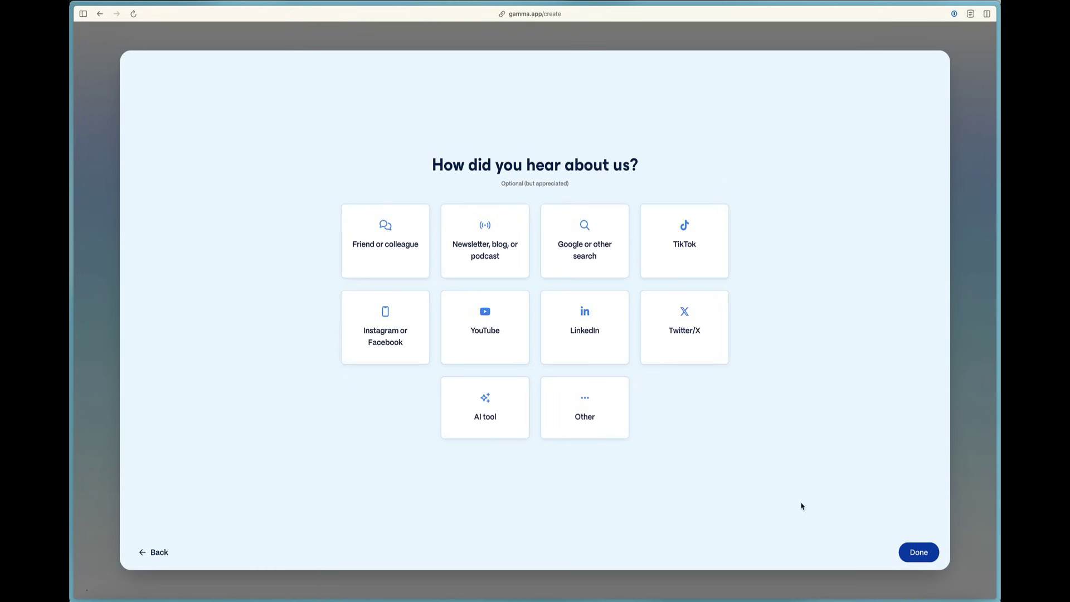
left_click(801, 505)
left_click(449, 348)
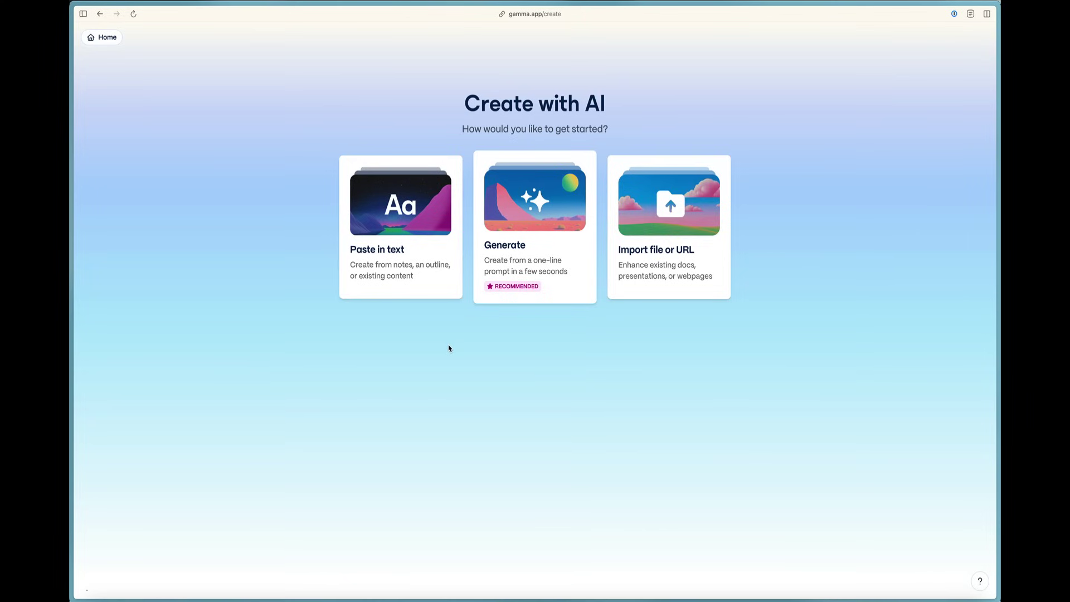
- On the Create with AI page, choose Generate to build a presentation from a one-line prompt
left_click(404, 231)
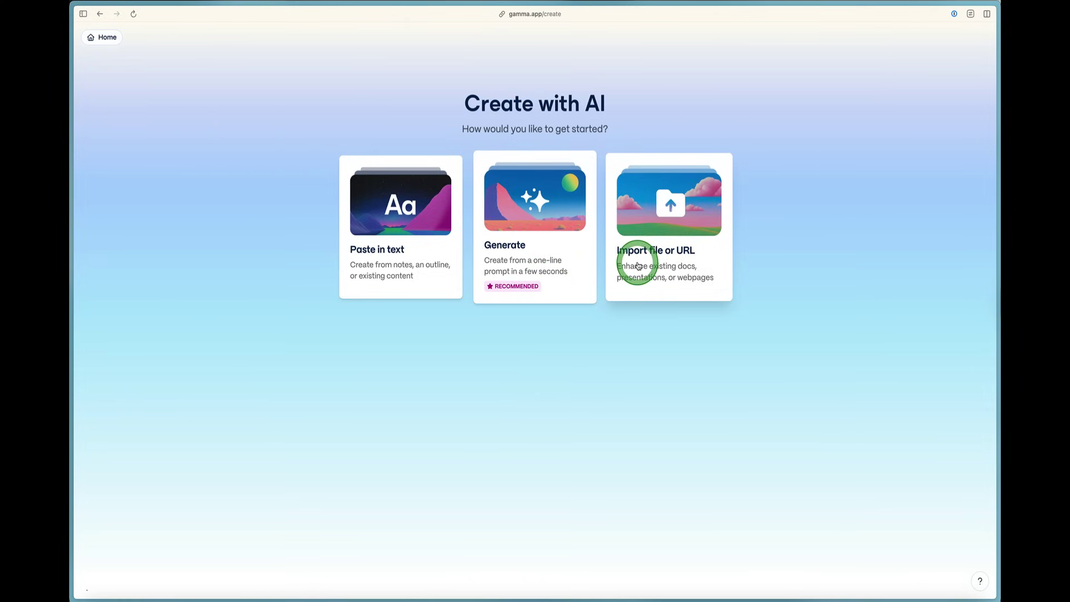
left_click(544, 289)
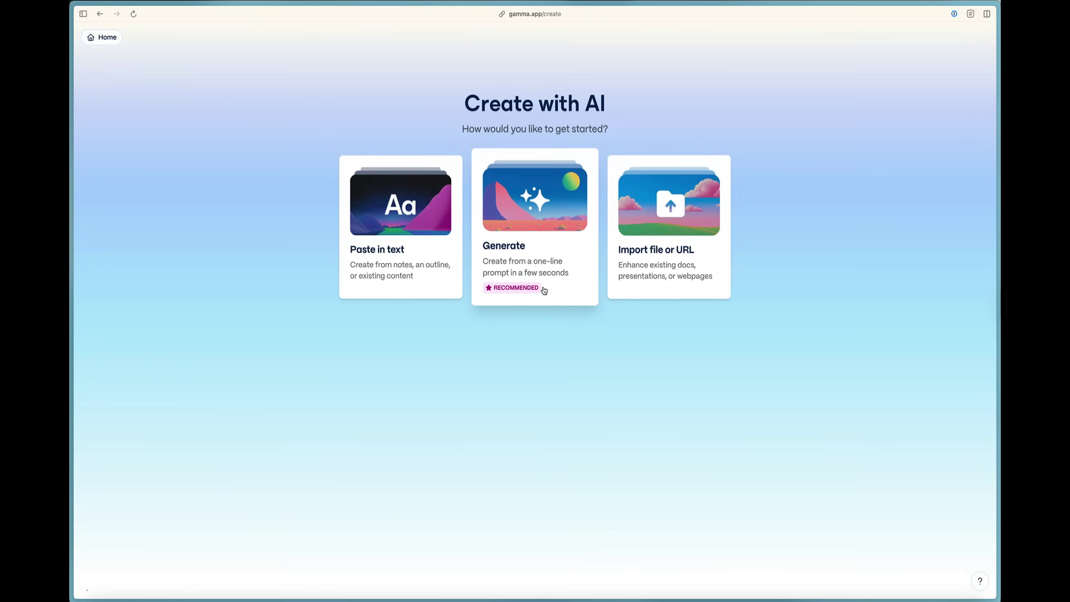
left_click(531, 280)
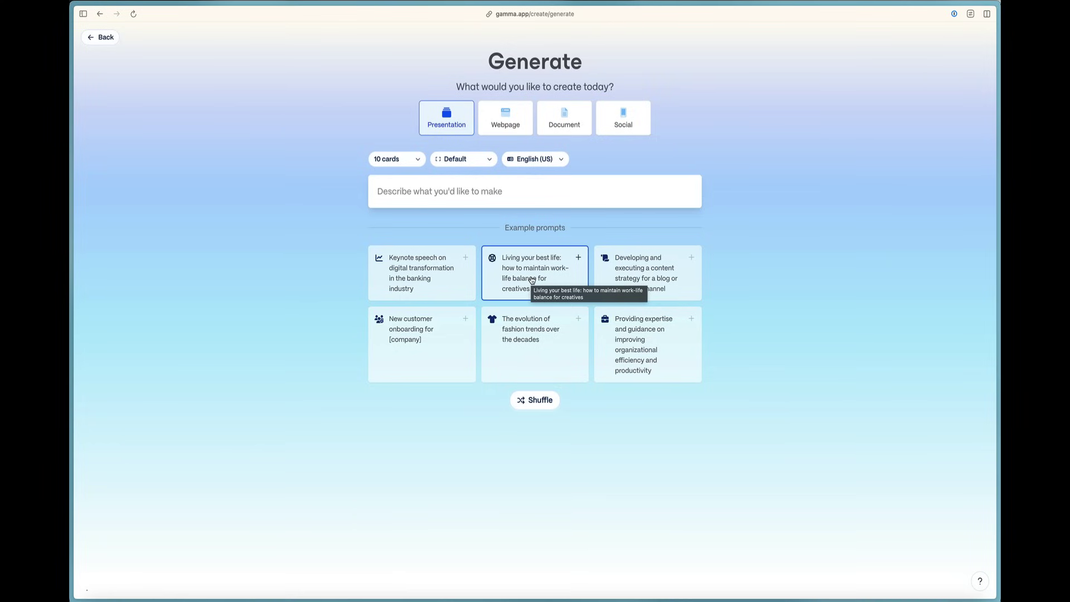
- Generate a 10-card outline from the prompt 'Create a new presentation on the iPhone 17'
left_click(399, 207)
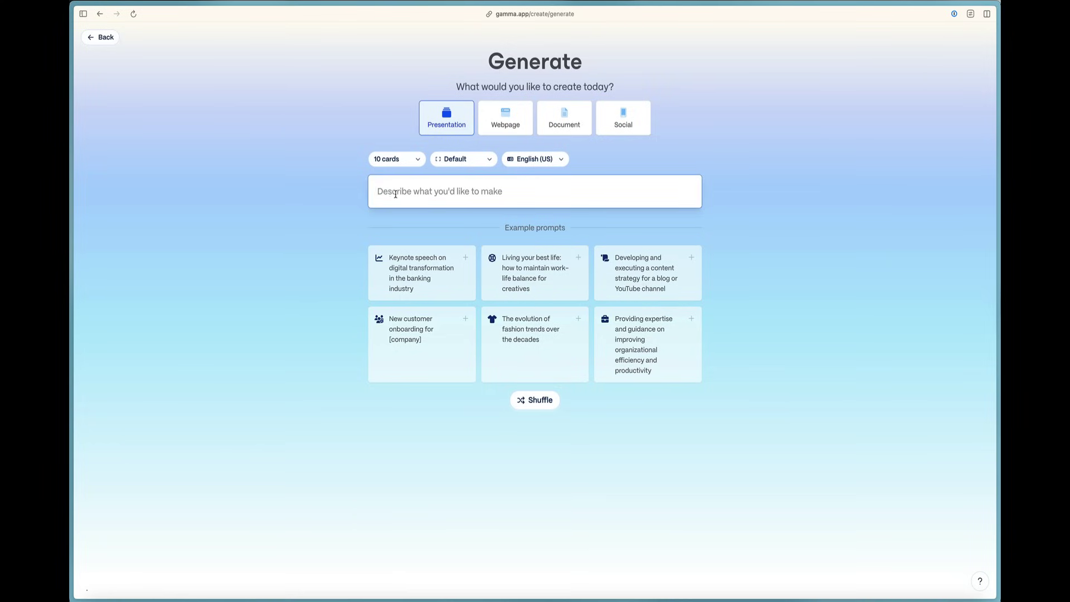
type("Create a new pres")
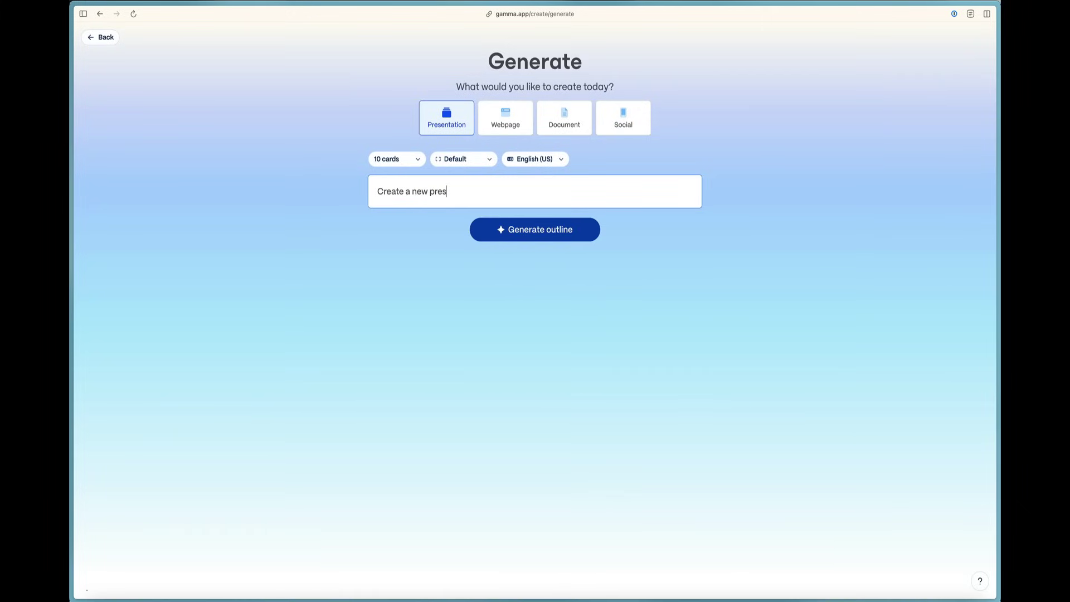
type("entation on the iPhone 17")
left_click(450, 202)
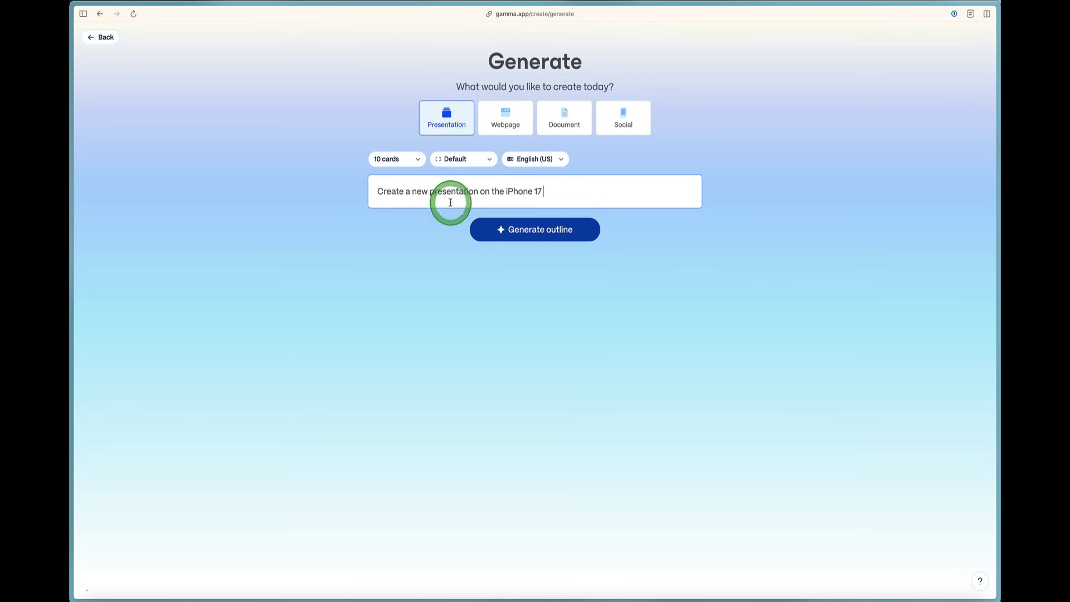
left_click(521, 229)
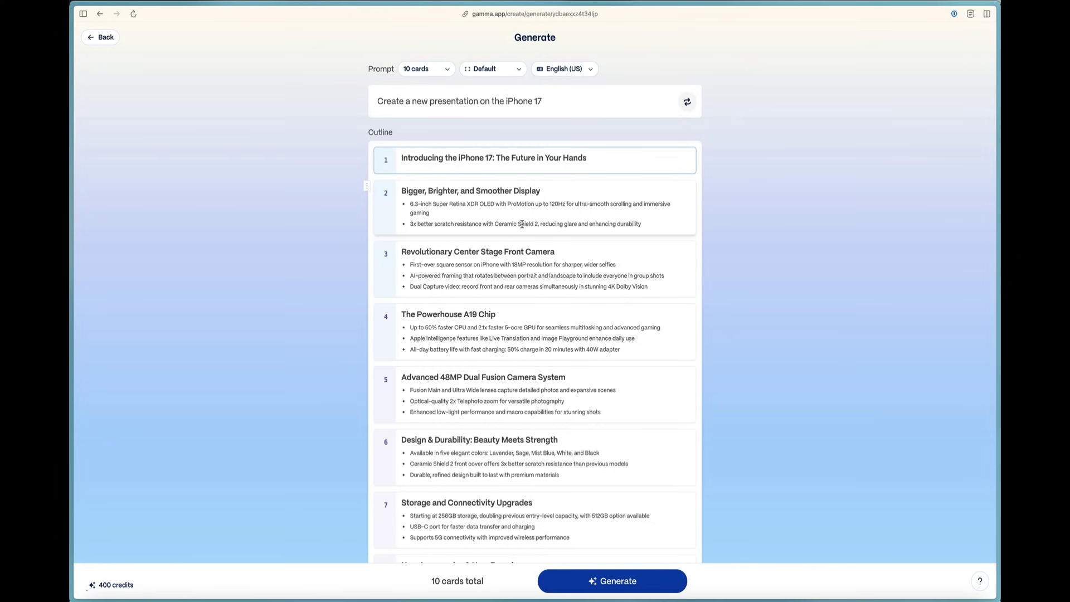
- Reorder the outline so the Design & Durability card sits in second place
scroll(522, 224, "down", 3)
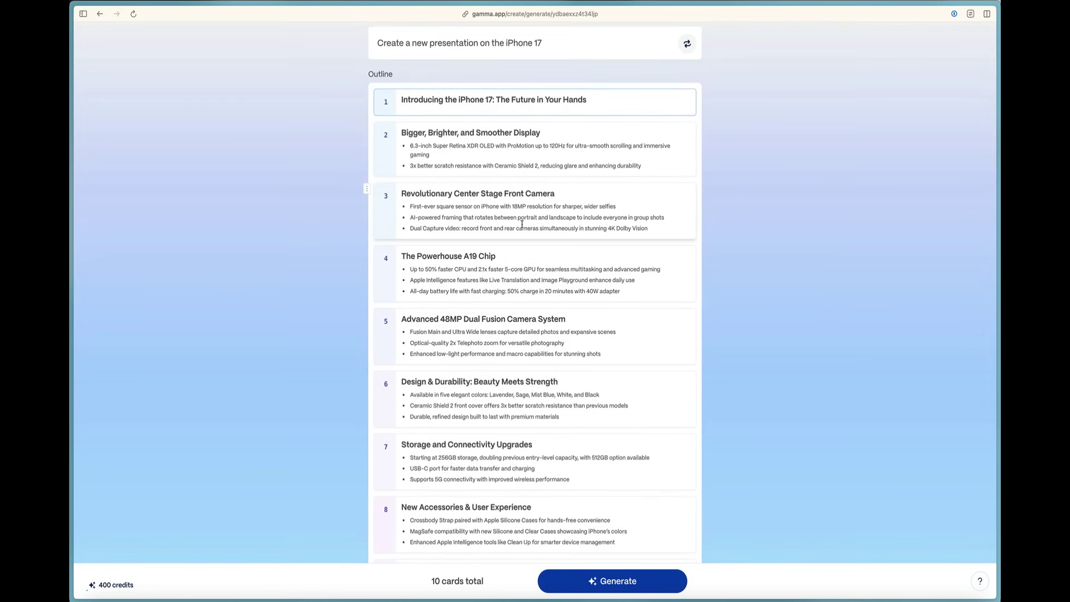
scroll(522, 224, "up", 3)
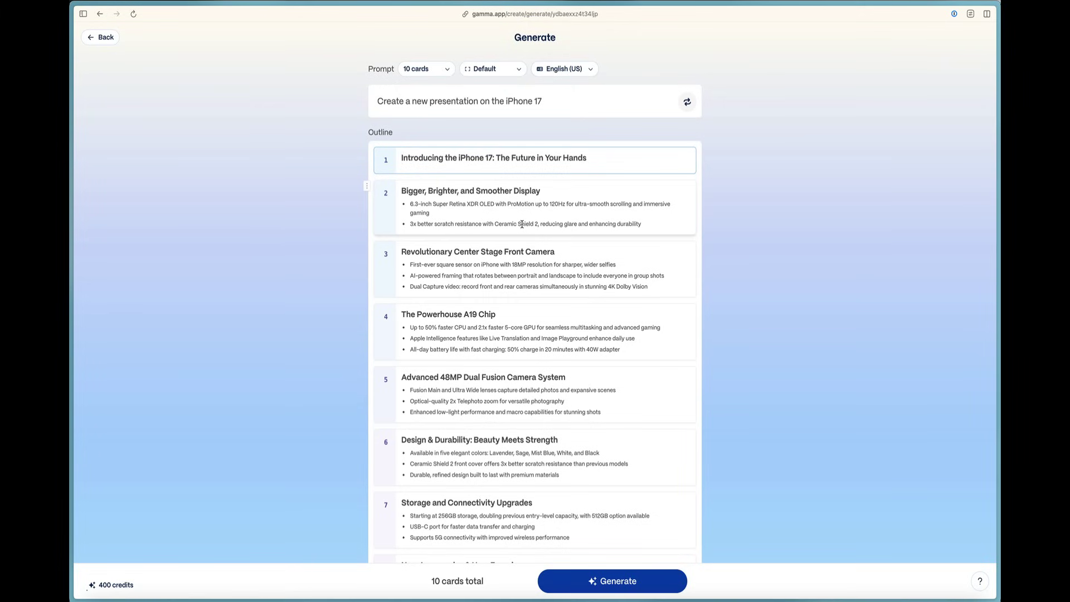
scroll(521, 224, "down", 5)
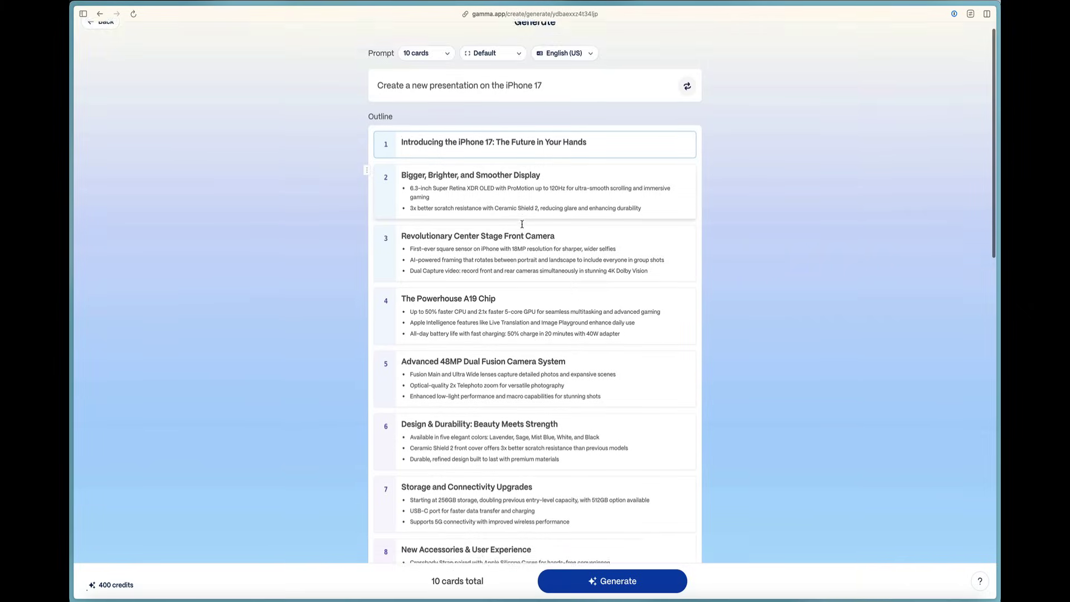
scroll(522, 225, "down", 3)
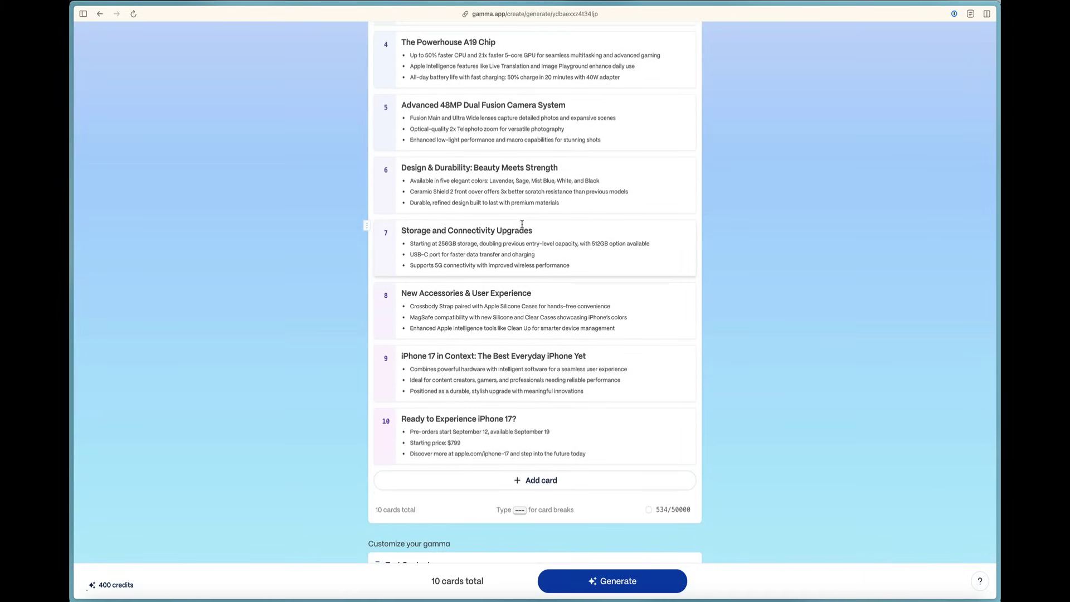
scroll(335, 250, "up", 1)
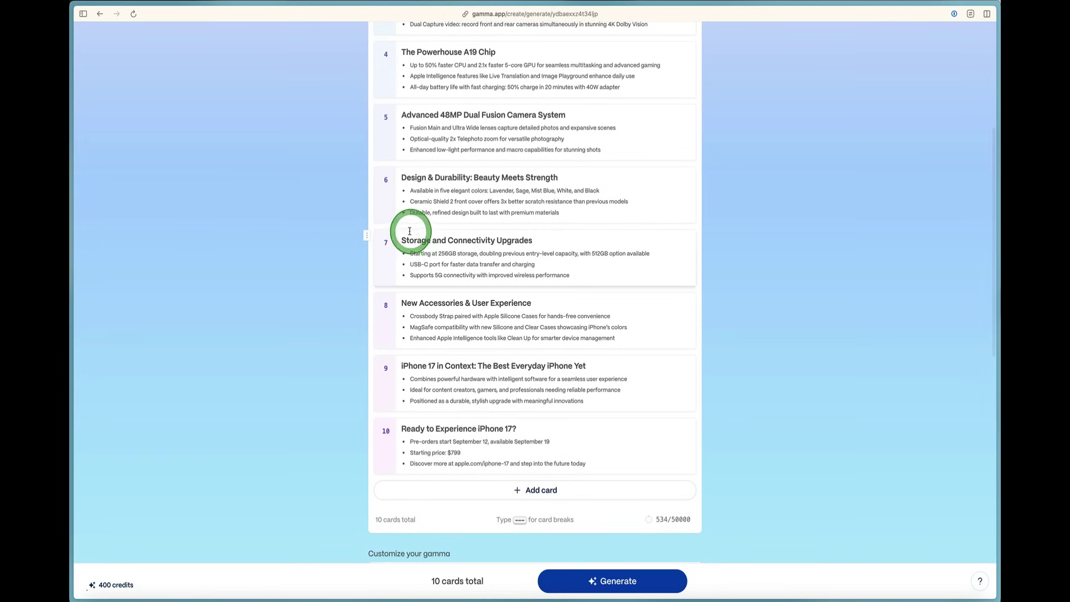
left_click_drag(367, 235, 377, 155)
left_click_drag(367, 238, 389, 169)
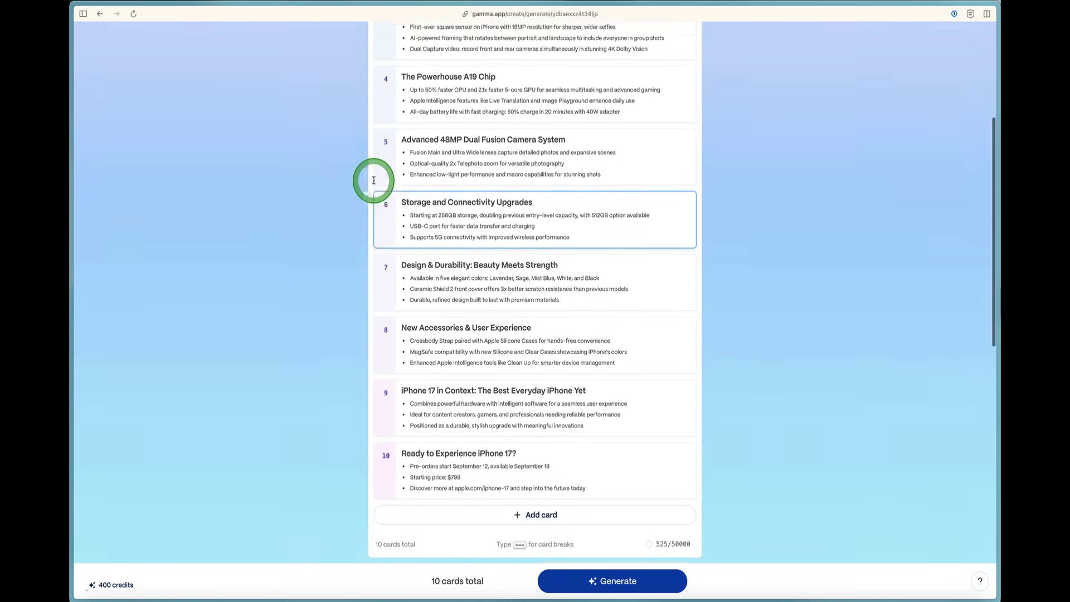
scroll(370, 179, "up", 5)
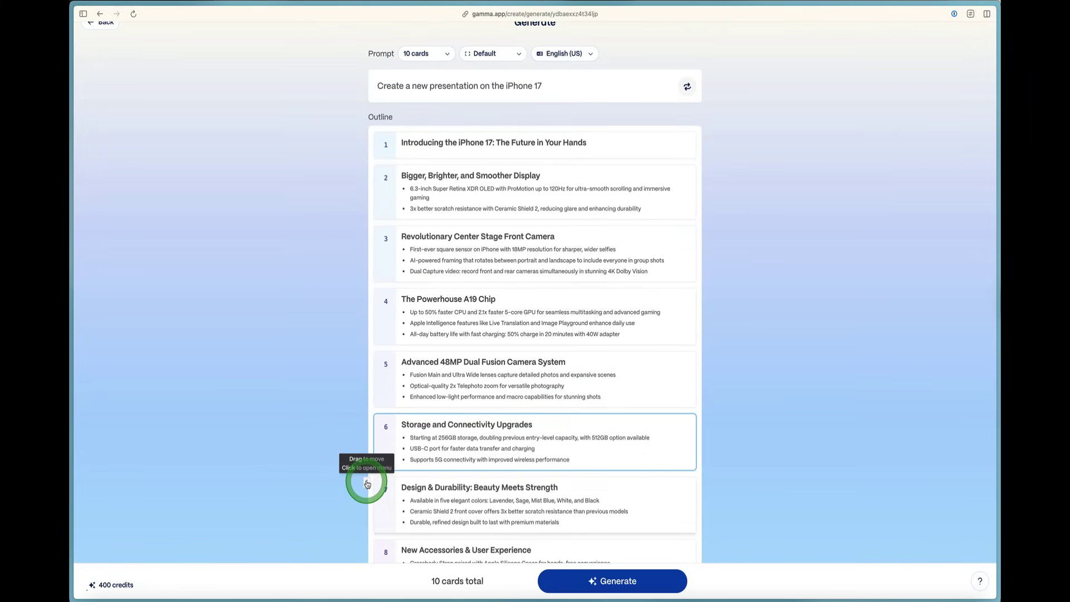
left_click_drag(367, 484, 391, 168)
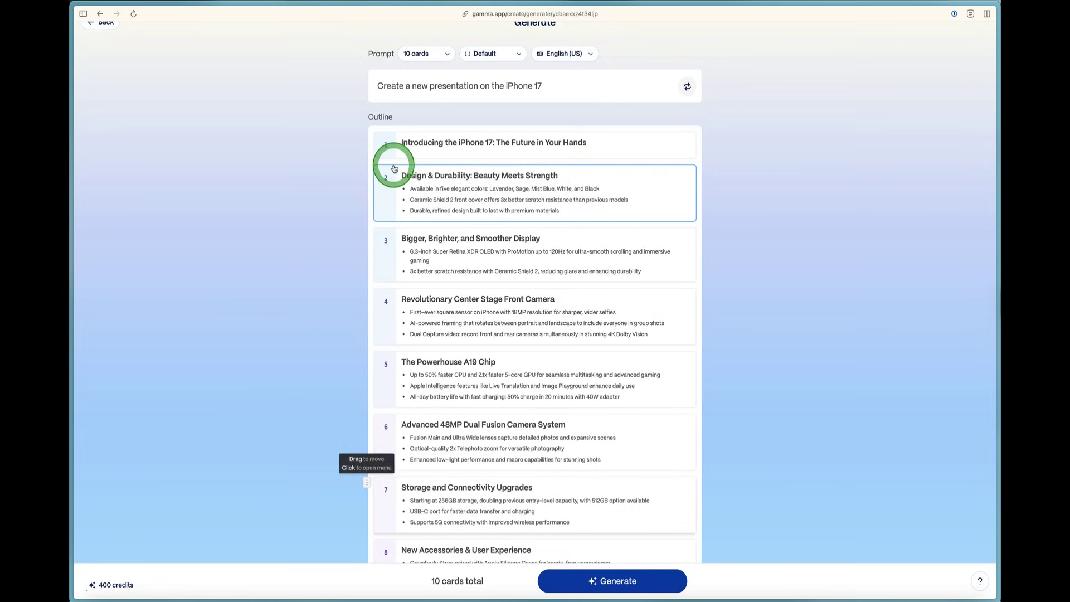
- Add '(Pro Max does not come in Black)' after the colours bullet in card 2
scroll(507, 185, "down", 2)
scroll(504, 167, "up", 2)
left_click(508, 188)
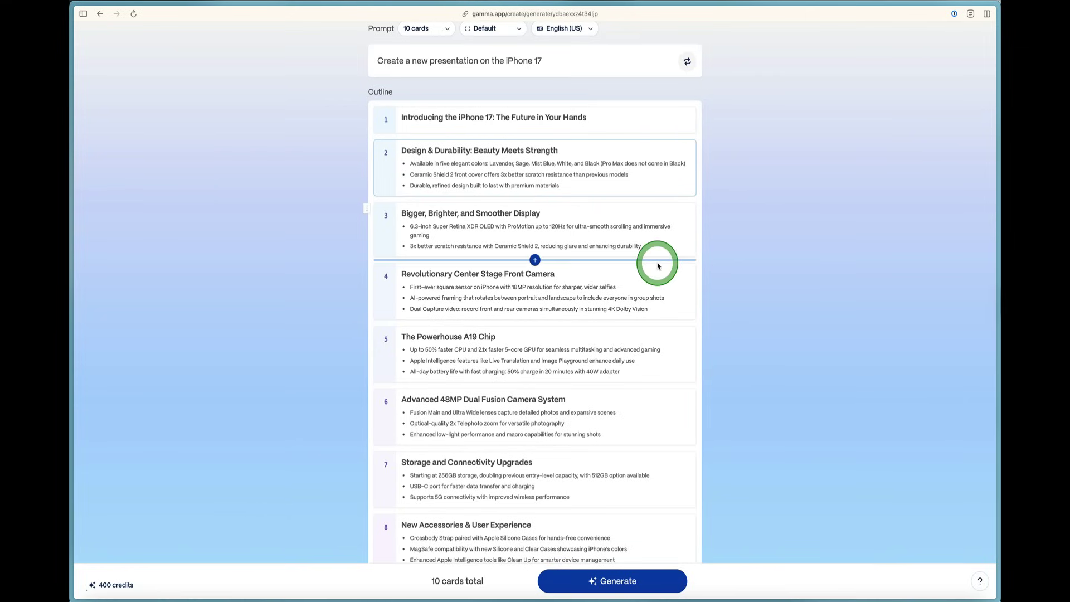
scroll(657, 264, "down", 1)
scroll(658, 263, "down", 6)
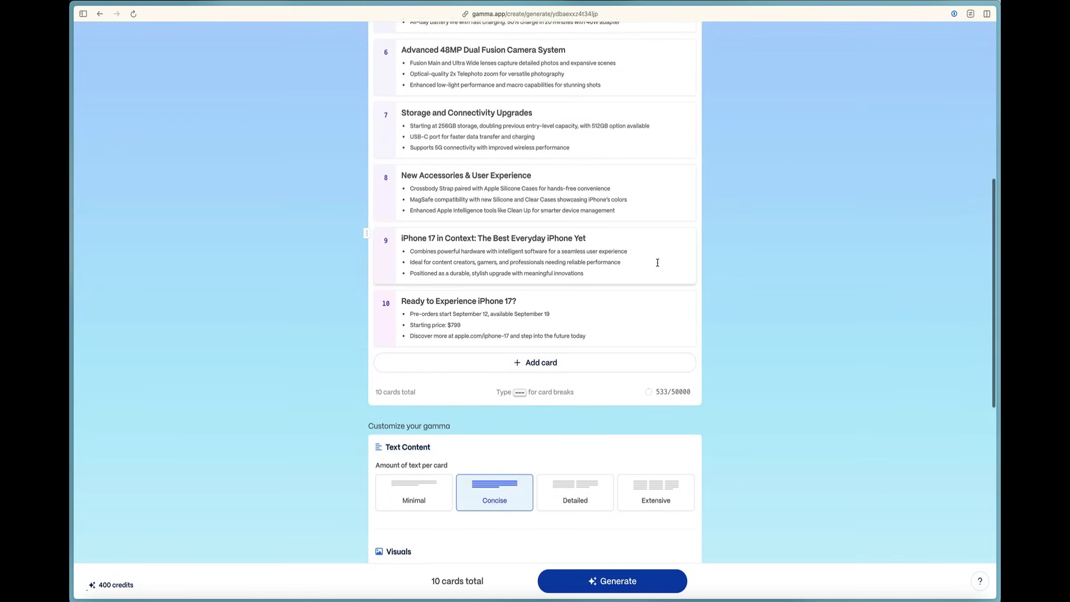
scroll(658, 263, "up", 7)
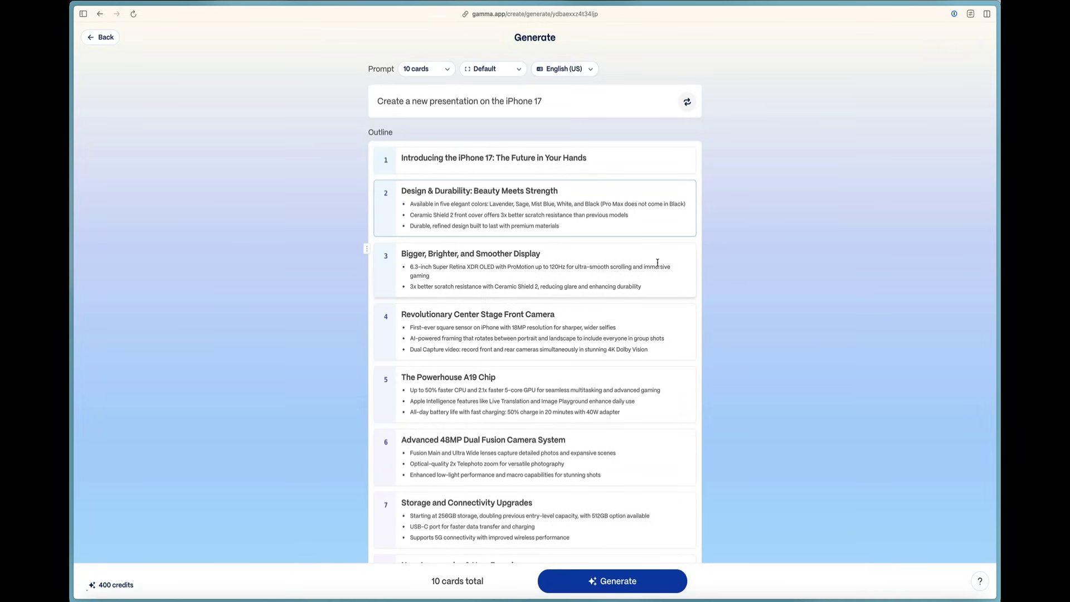
- Leave the card count unchanged and switch amount of text per card from Concise to Minimal
left_click(429, 68)
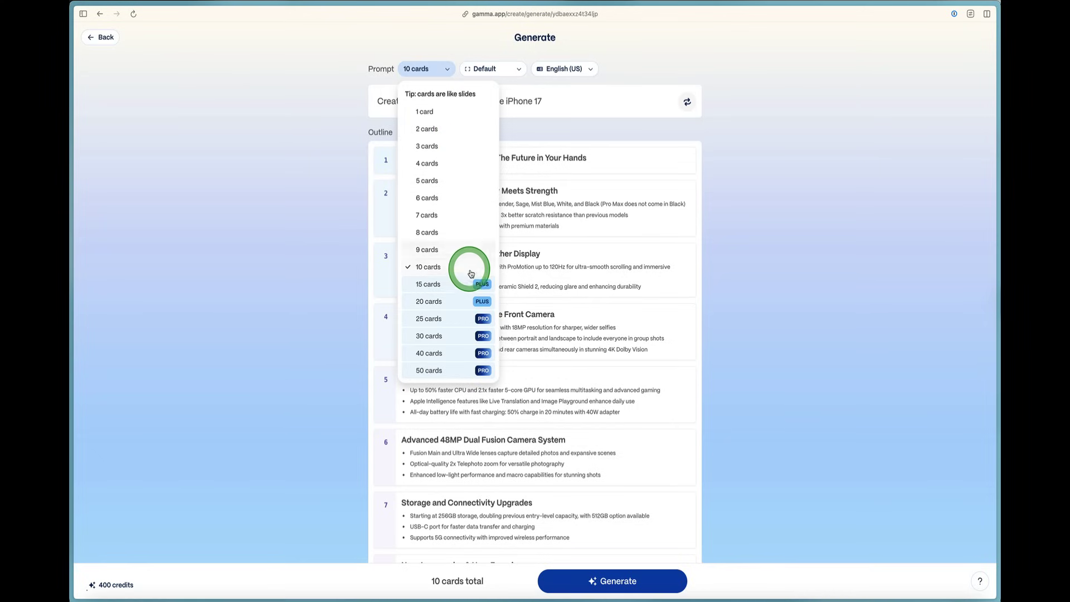
left_click(717, 231)
scroll(550, 440, "down", 15)
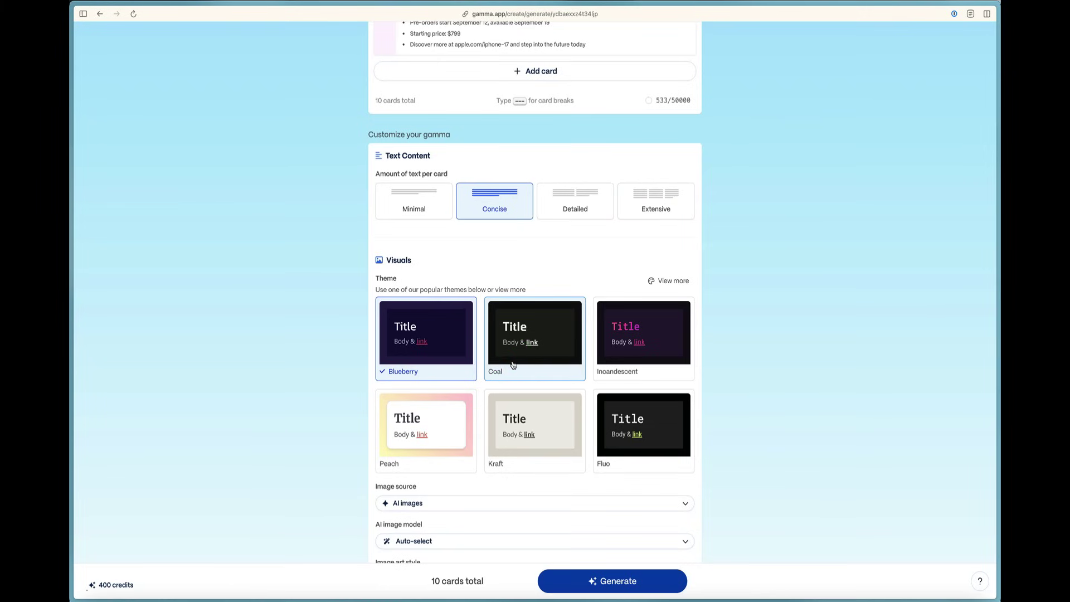
left_click(463, 275)
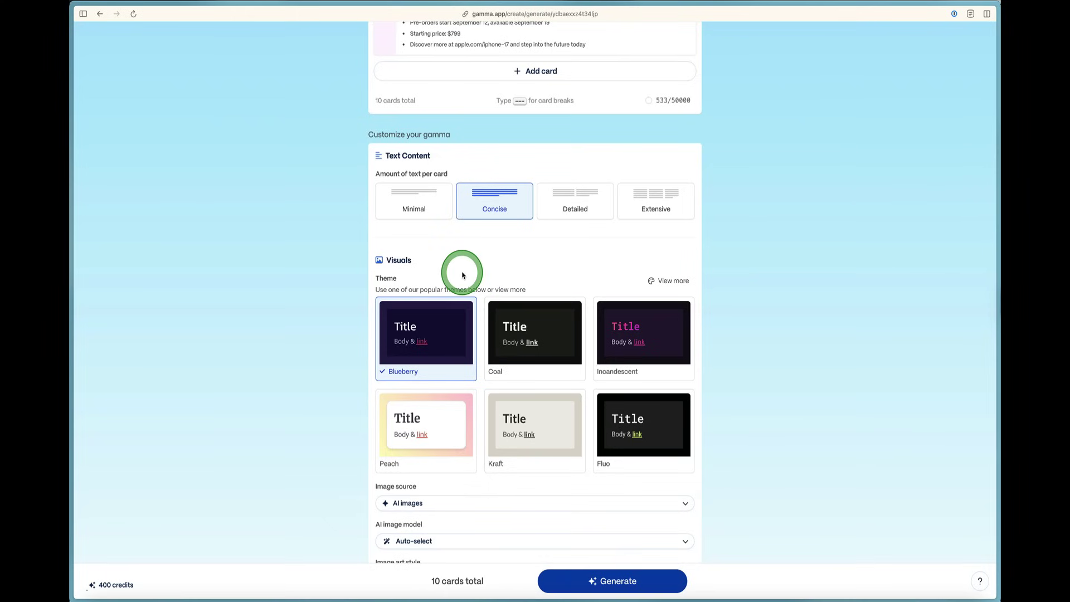
left_click(397, 197)
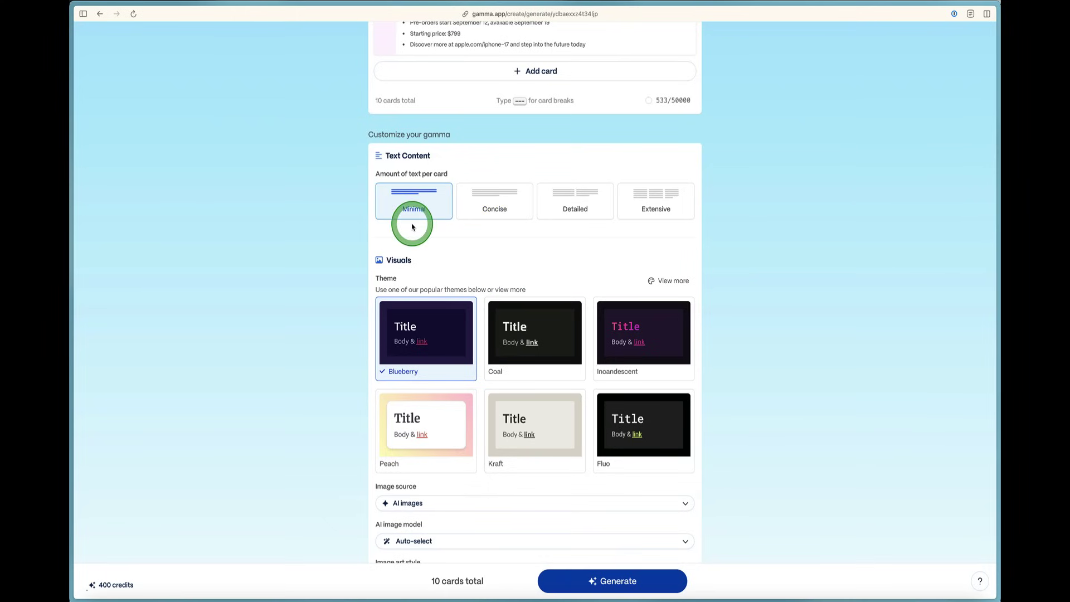
scroll(412, 226, "down", 5)
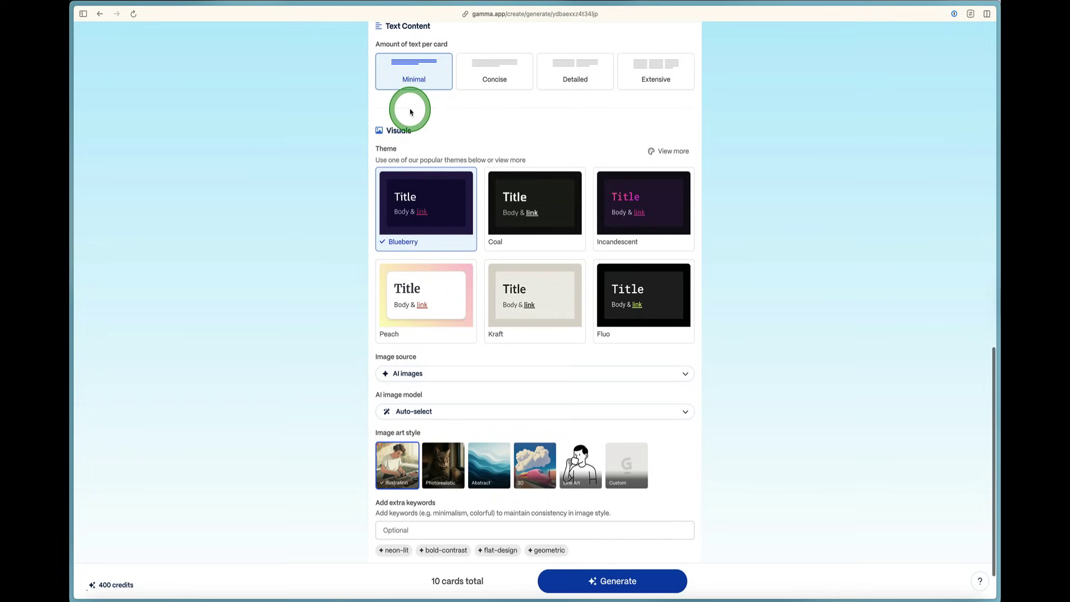
scroll(410, 112, "down", 1)
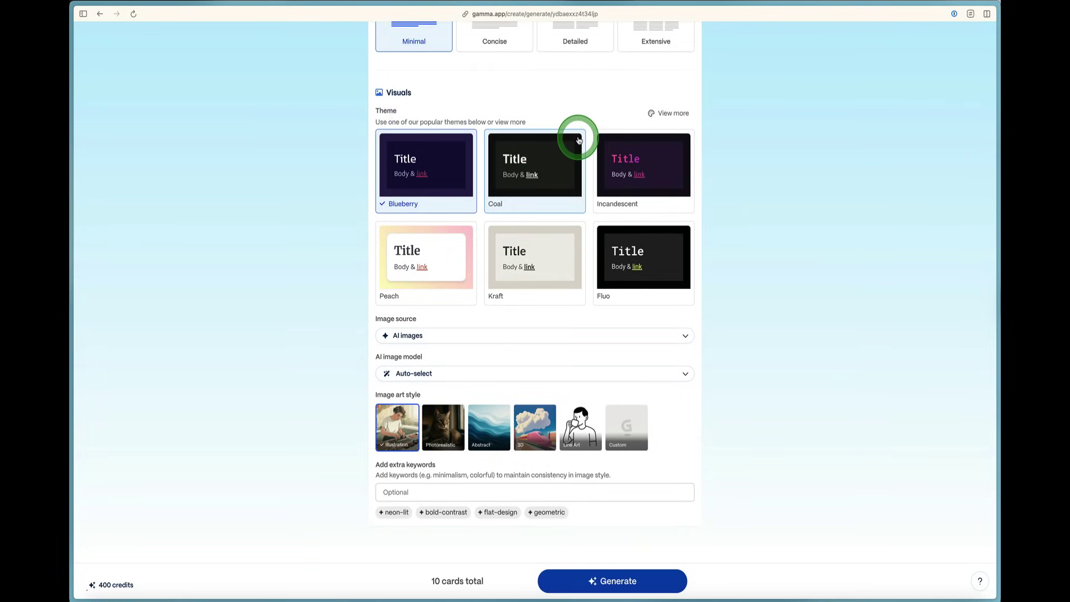
- Replace the Blueberry theme with Alien from the full theme gallery
left_click(676, 112)
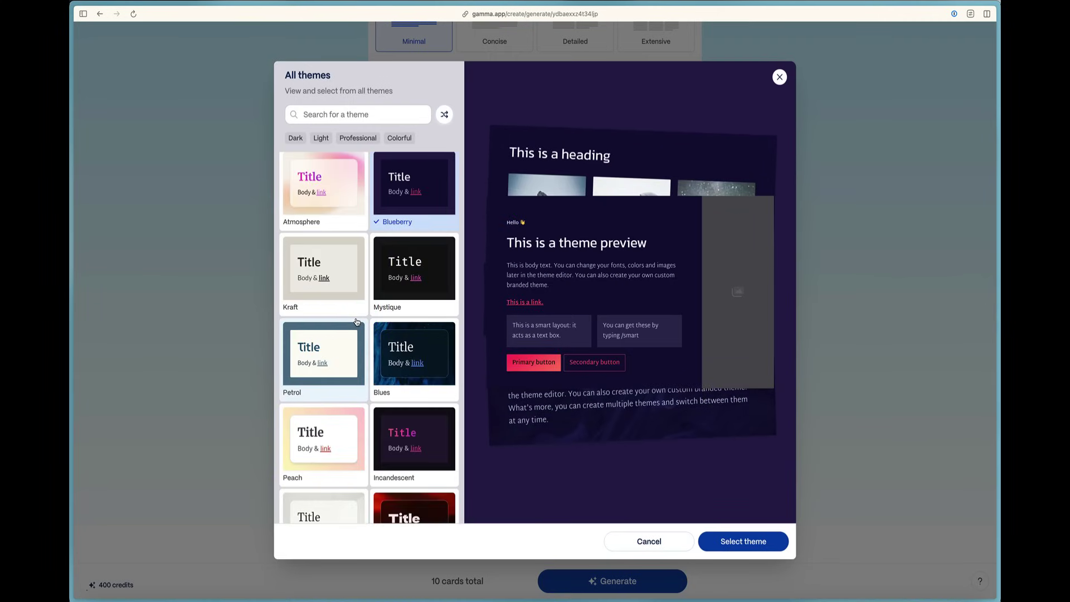
scroll(356, 321, "down", 10)
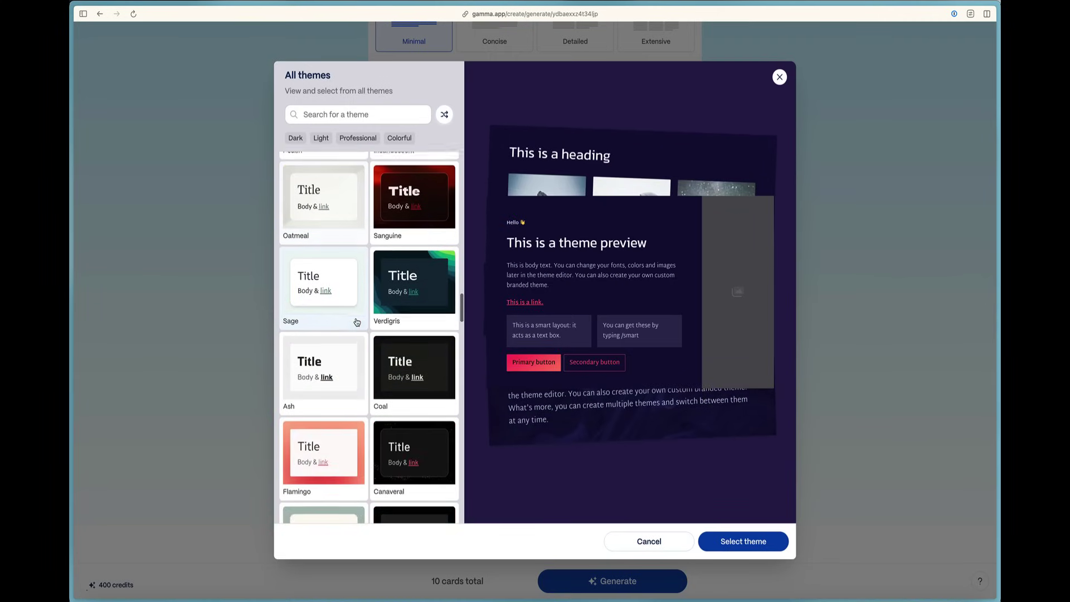
scroll(356, 322, "down", 10)
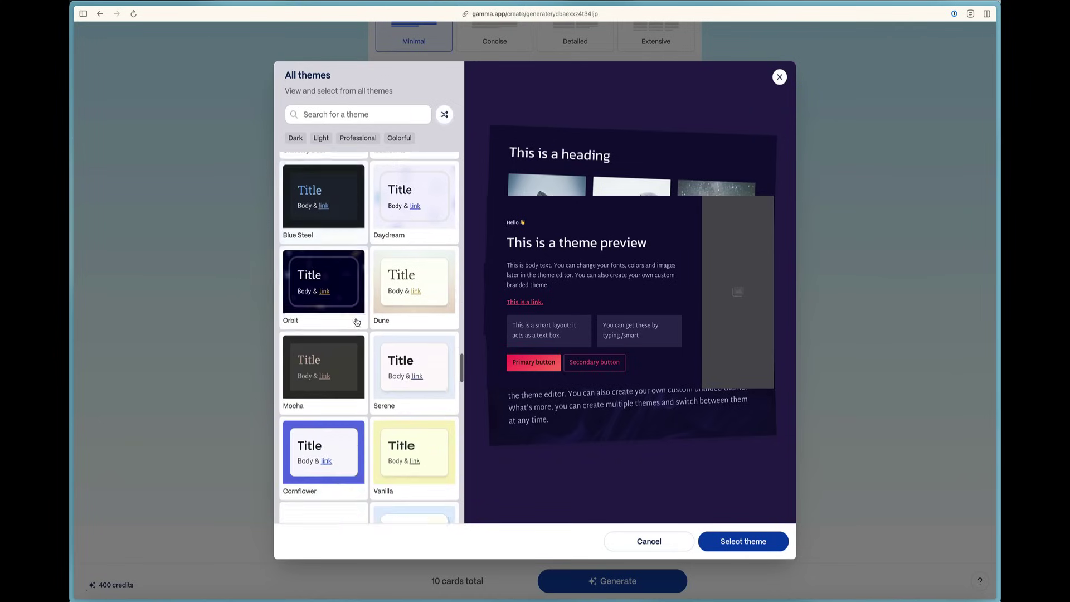
left_click(317, 270)
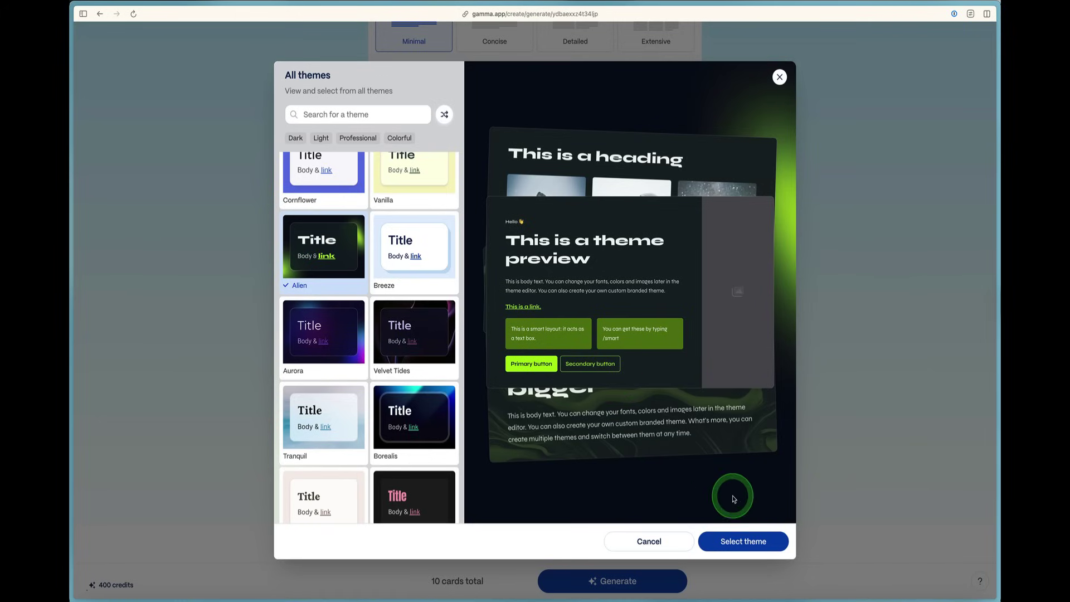
left_click(744, 538)
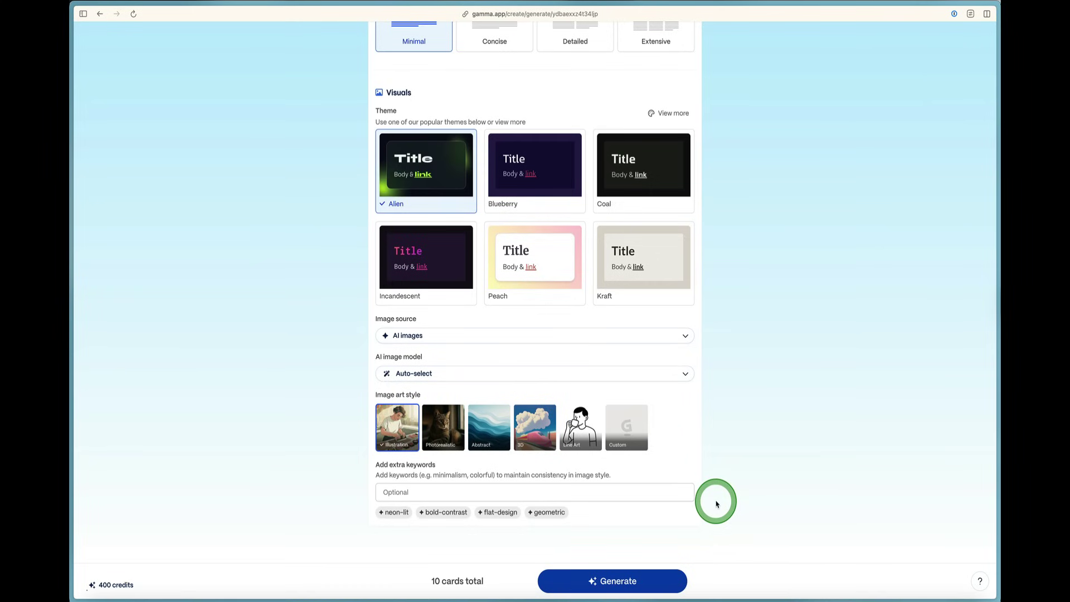
left_click(406, 335)
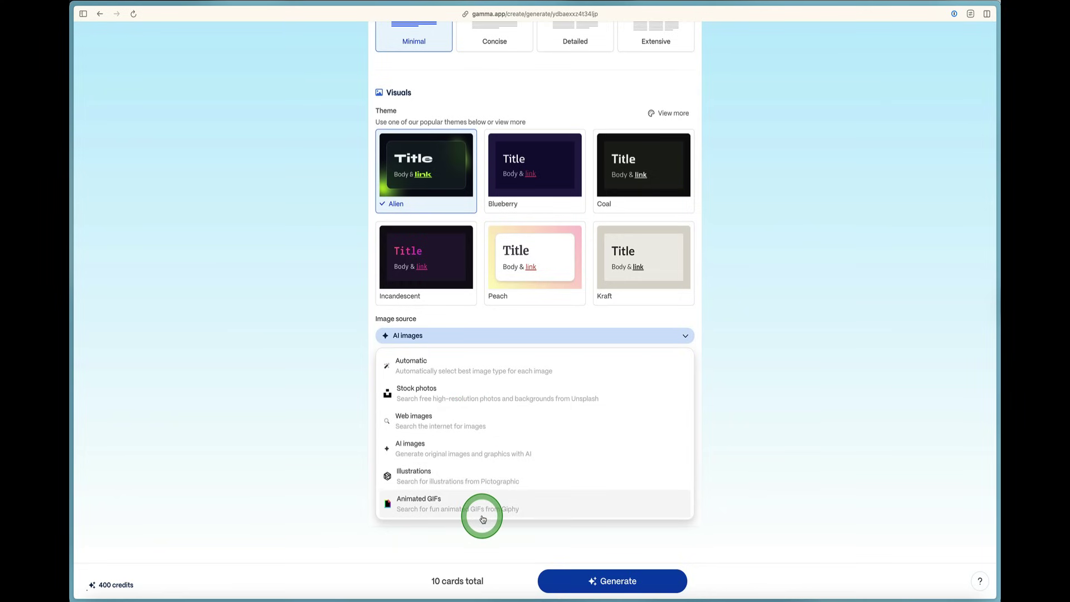
left_click(752, 449)
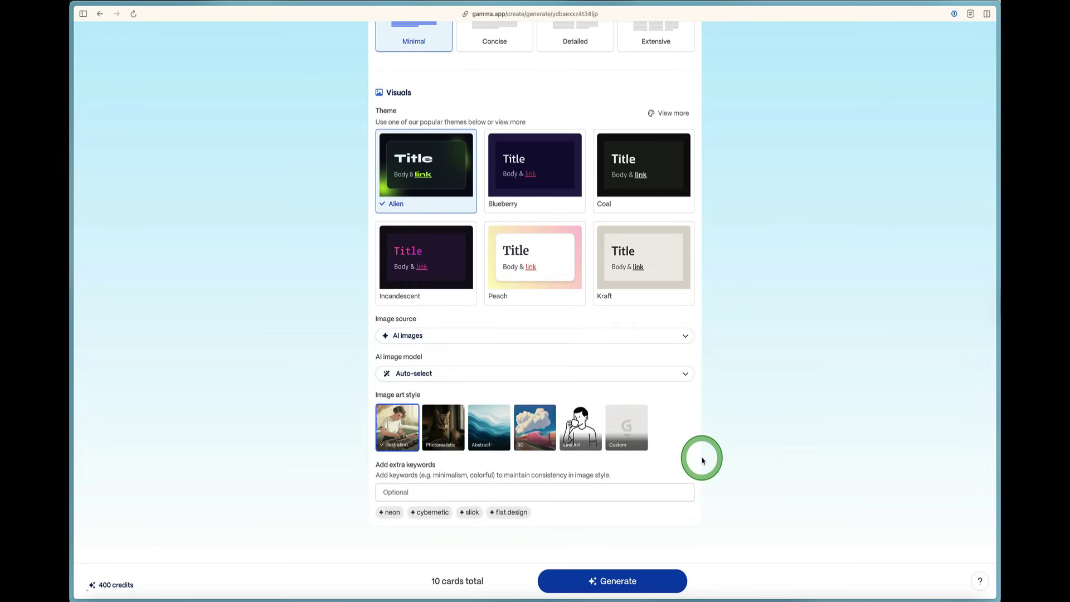
scroll(635, 438, "down", 1)
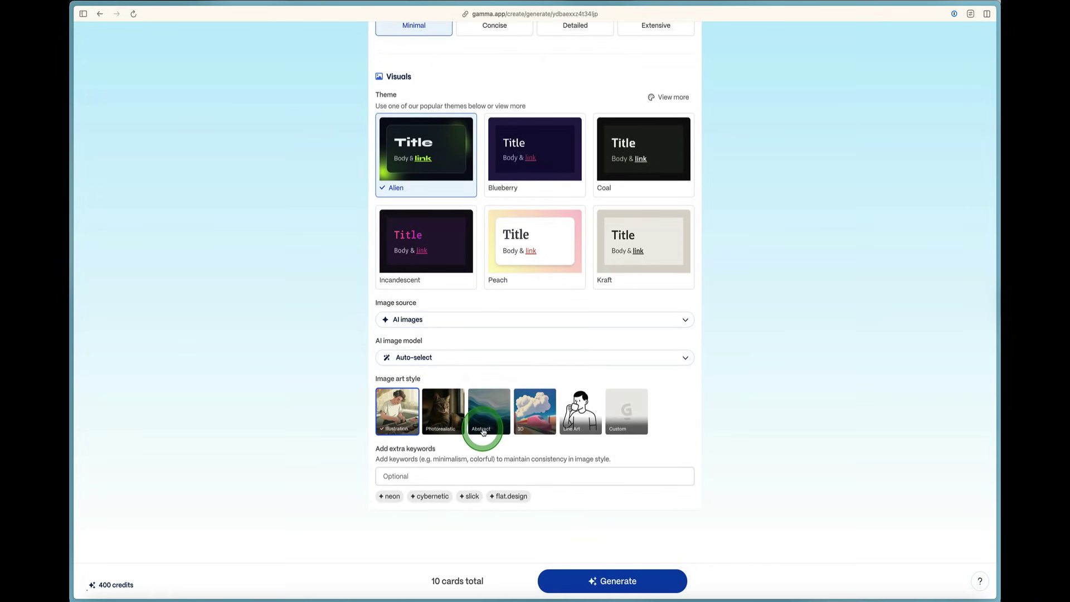
left_click(461, 359)
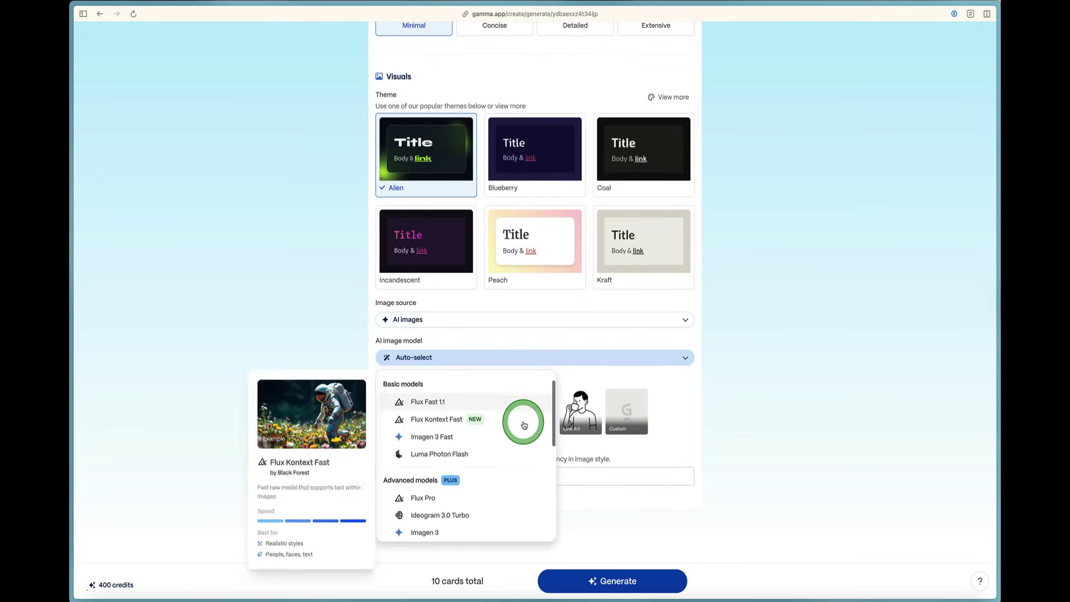
scroll(524, 425, "down", 5)
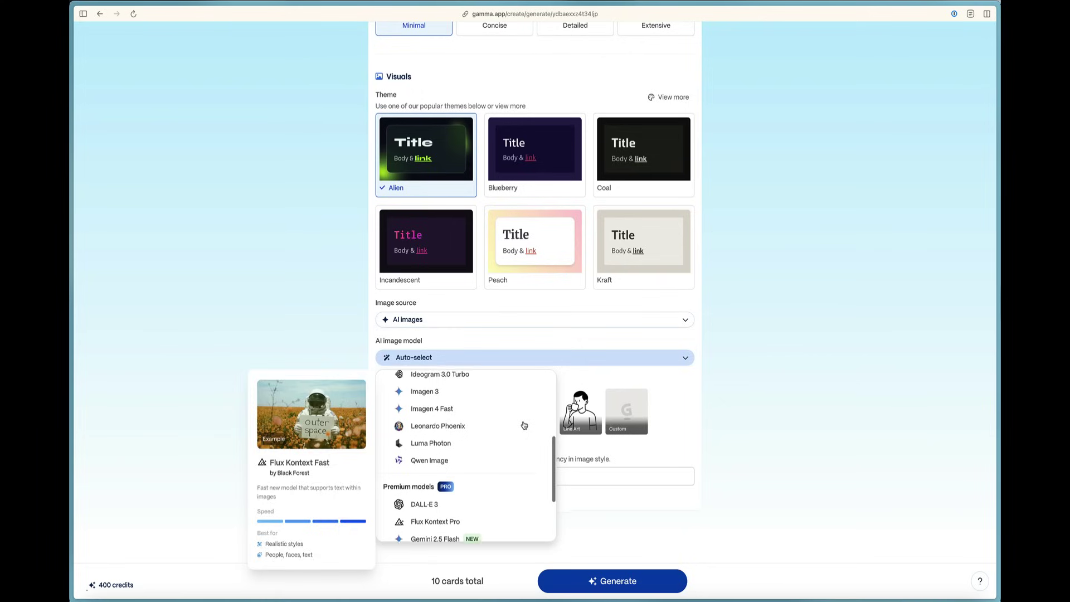
left_click(760, 377)
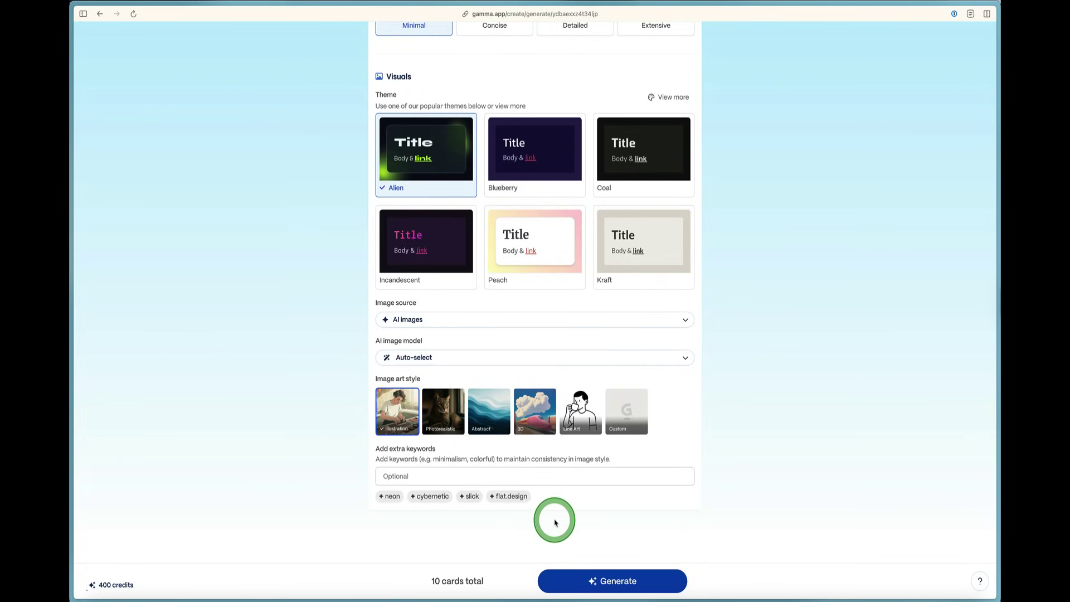
scroll(554, 522, "up", 15)
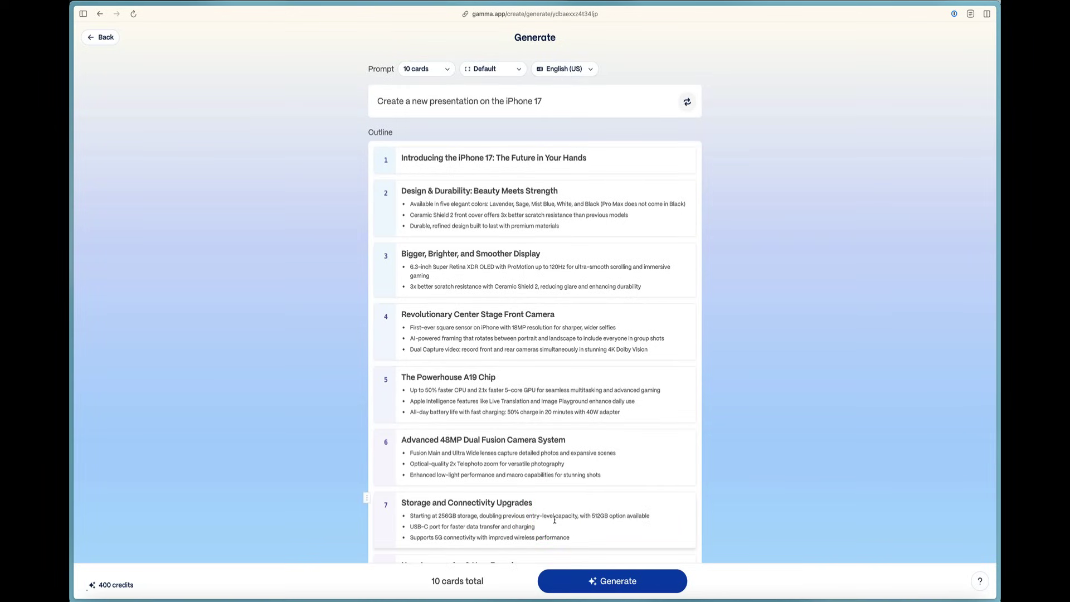
- Generate the 10-card Alien-themed deck, titled 'The Future in Your Hands'
left_click(629, 591)
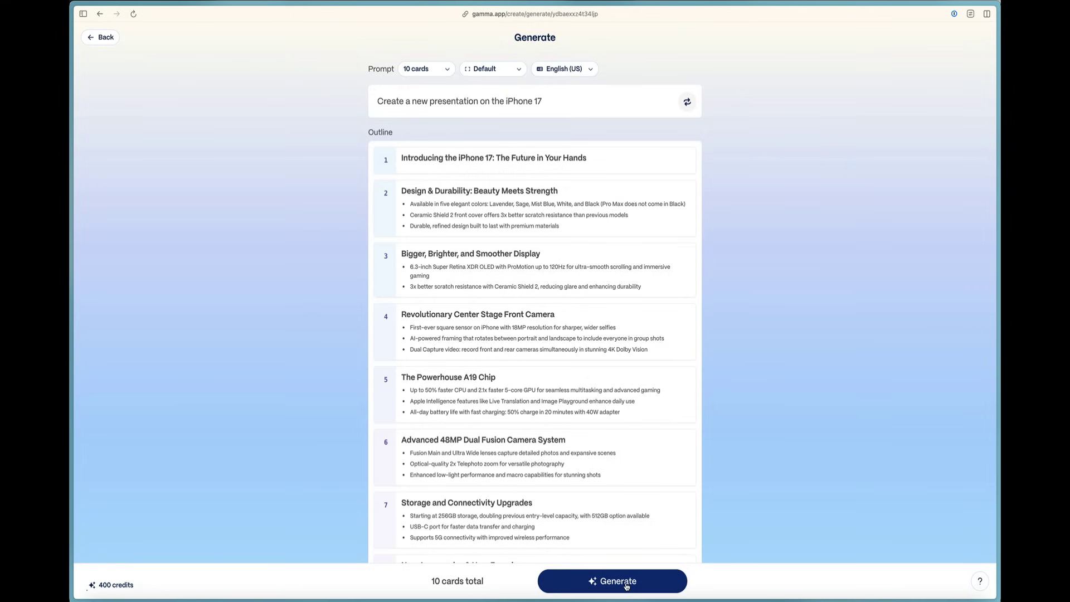
left_click(626, 586)
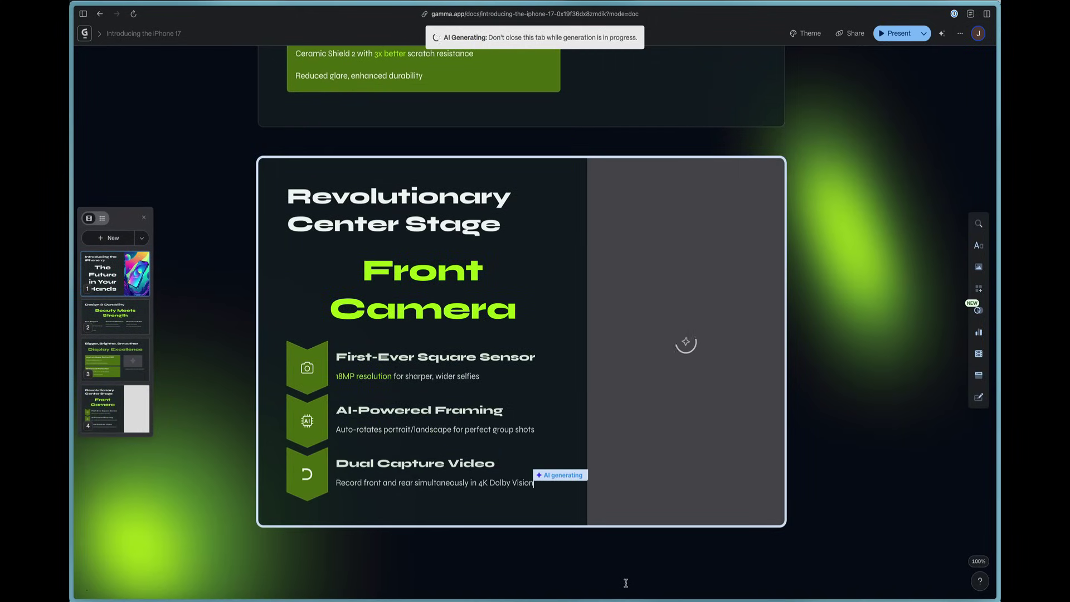
left_click(415, 402)
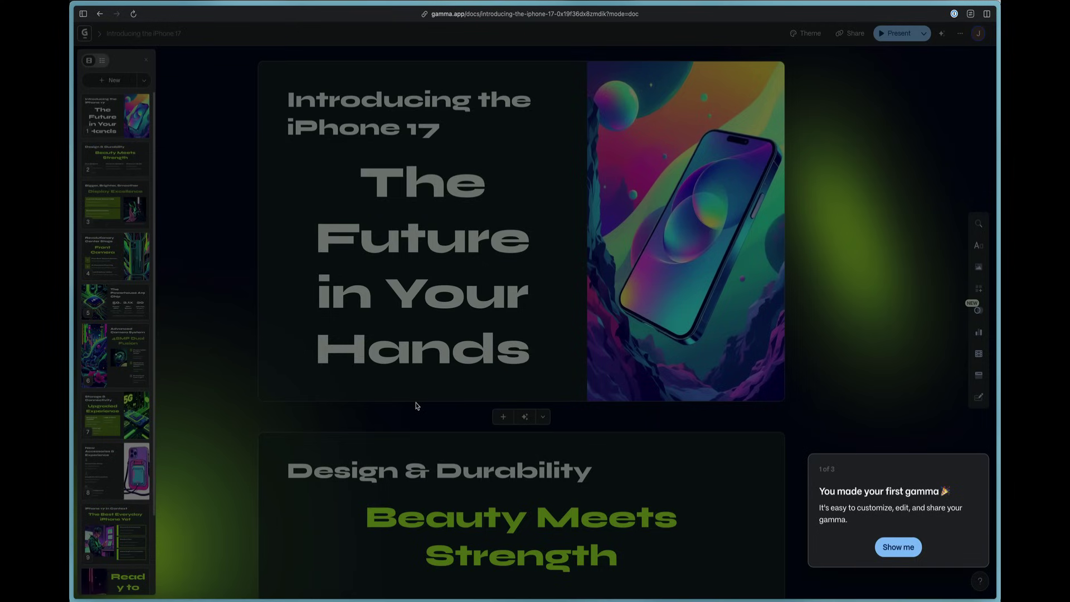
- Add 'Pro Max' after iPhone 17 so the title reads 'Introducing the iPhone 17 Pro Max'
left_click(417, 348)
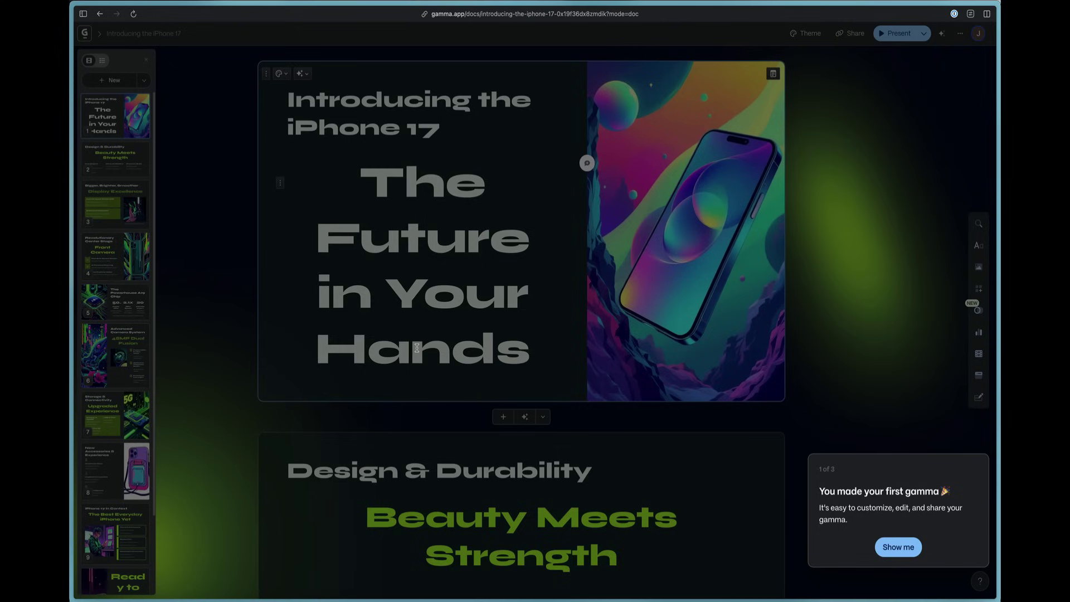
scroll(417, 348, "down", 5)
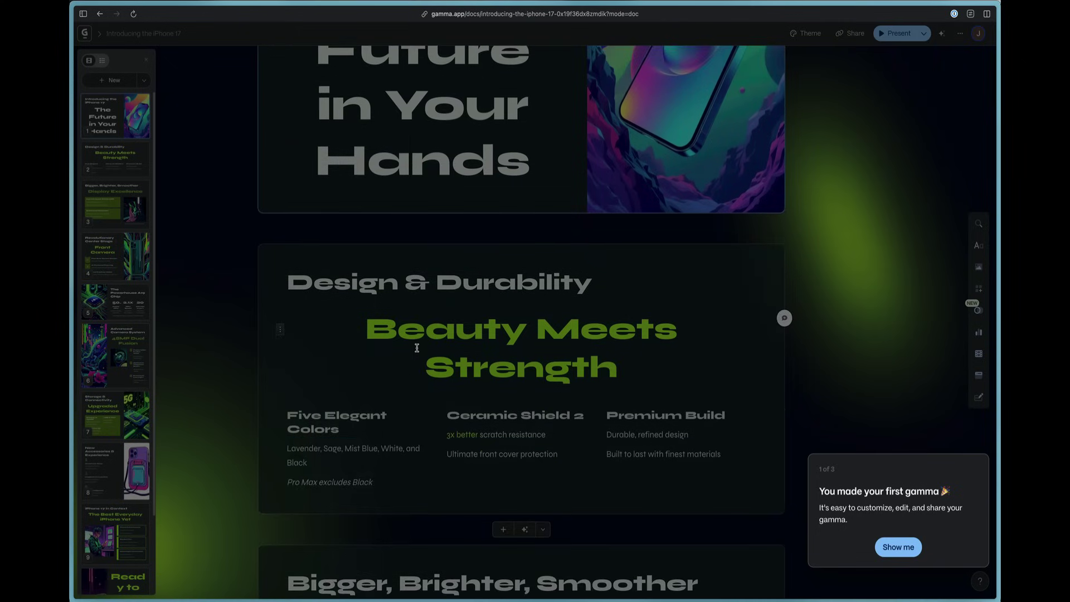
scroll(417, 348, "up", 5)
left_click(452, 288)
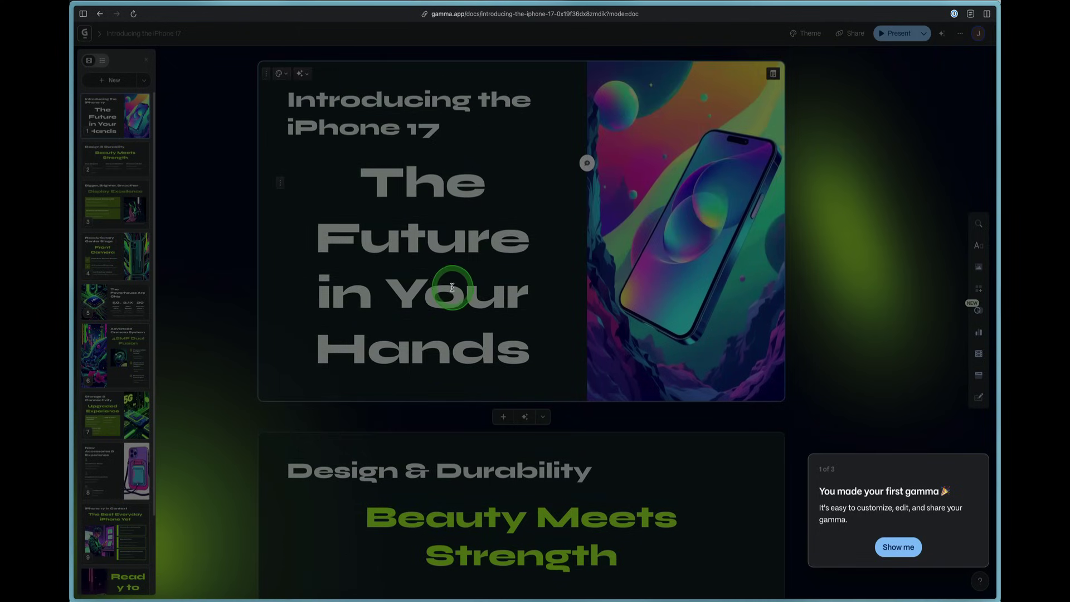
left_click(445, 136)
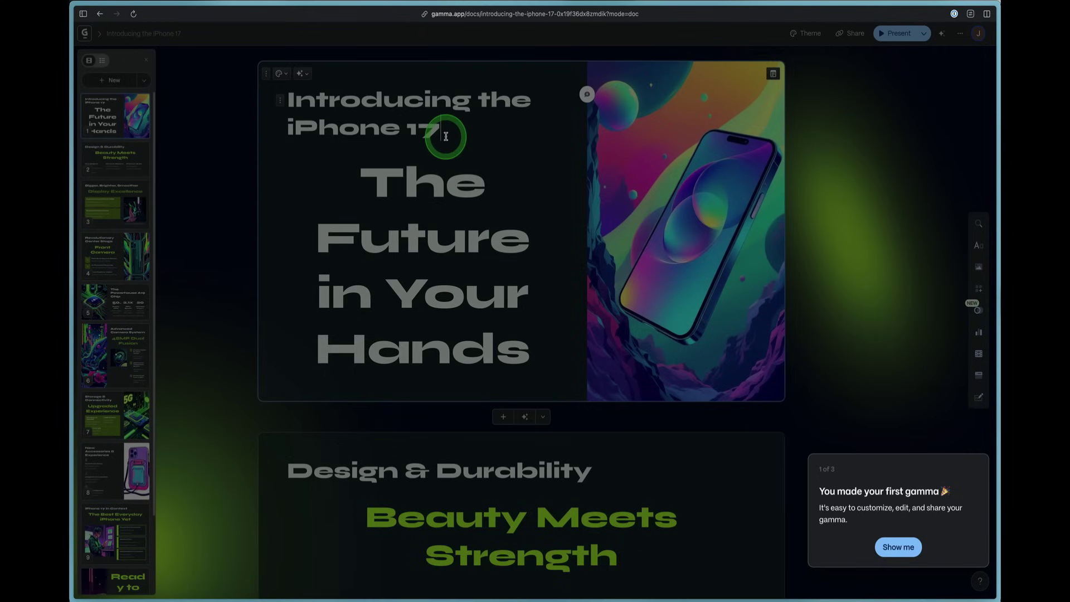
type("Pro MA")
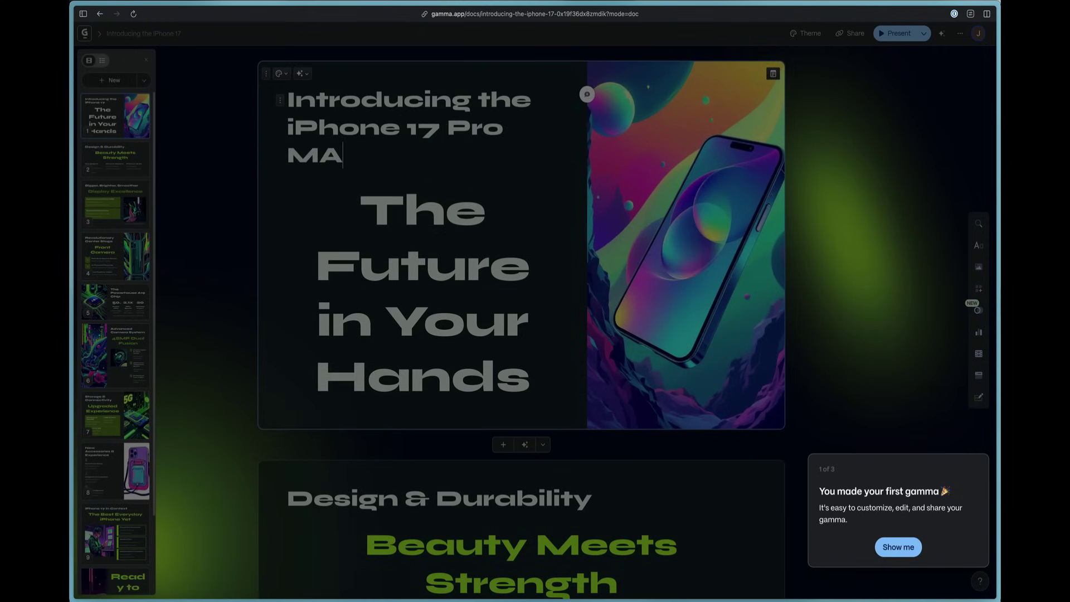
type("x")
key("BackSpace")
key("BackSpace")
type("ax")
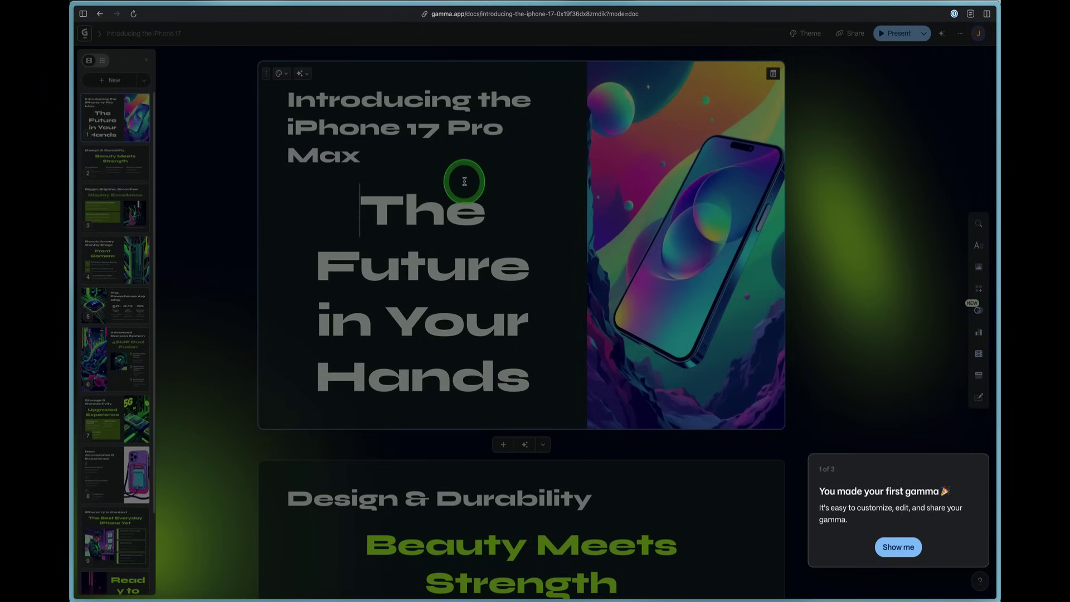
- Reword the note under Five Elegant Colors to 'Pro Max has an ORANGE'
scroll(458, 316, "down", 5)
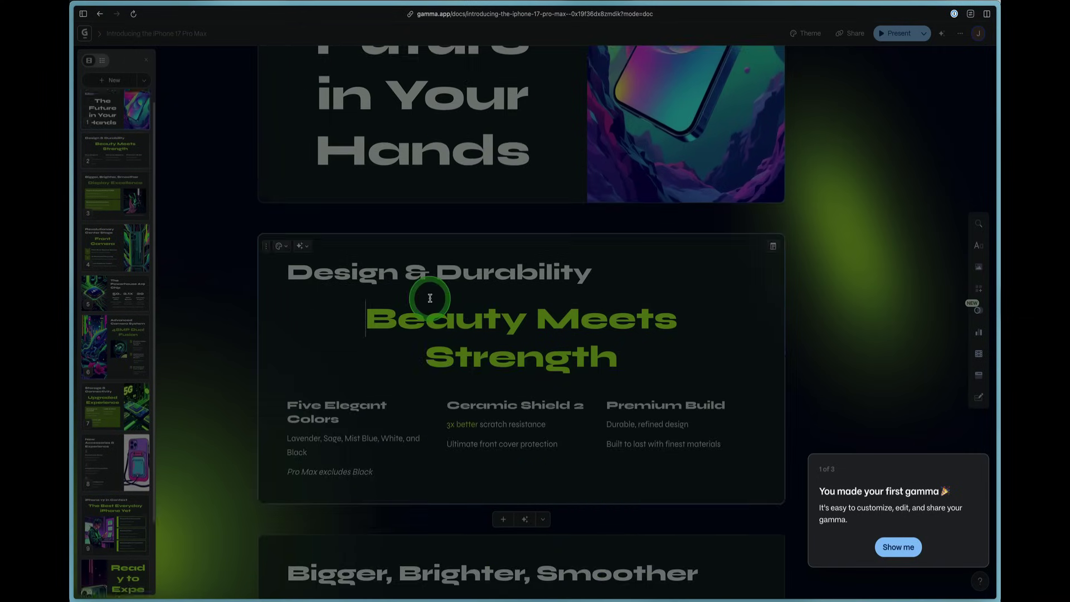
scroll(429, 297, "down", 1)
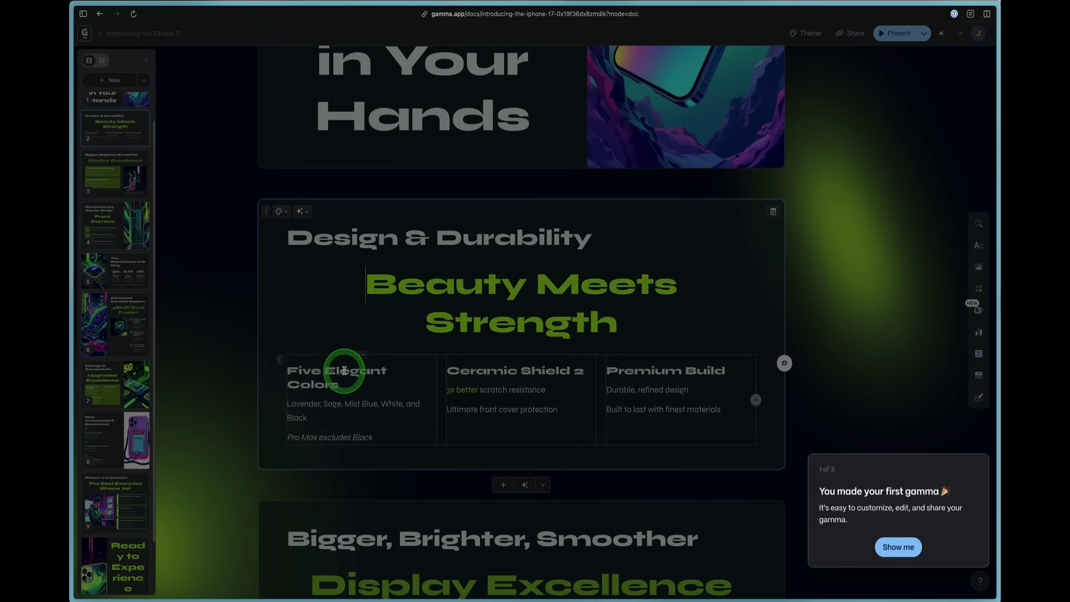
left_click(316, 419)
key("Return")
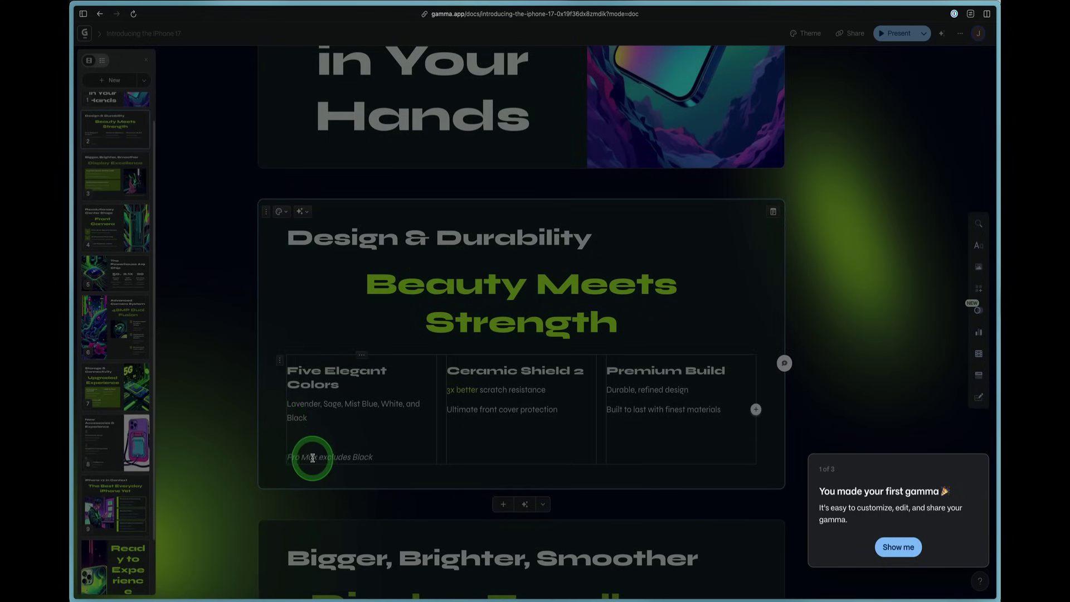
left_click_drag(343, 457, 411, 457)
key("BackSpace")
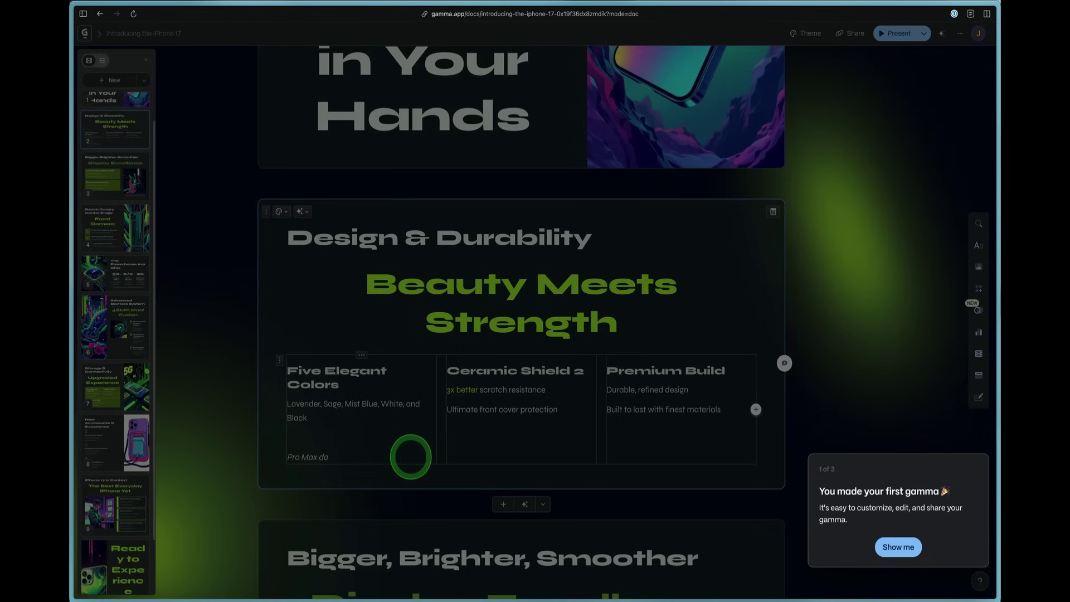
type("has an ORANGE")
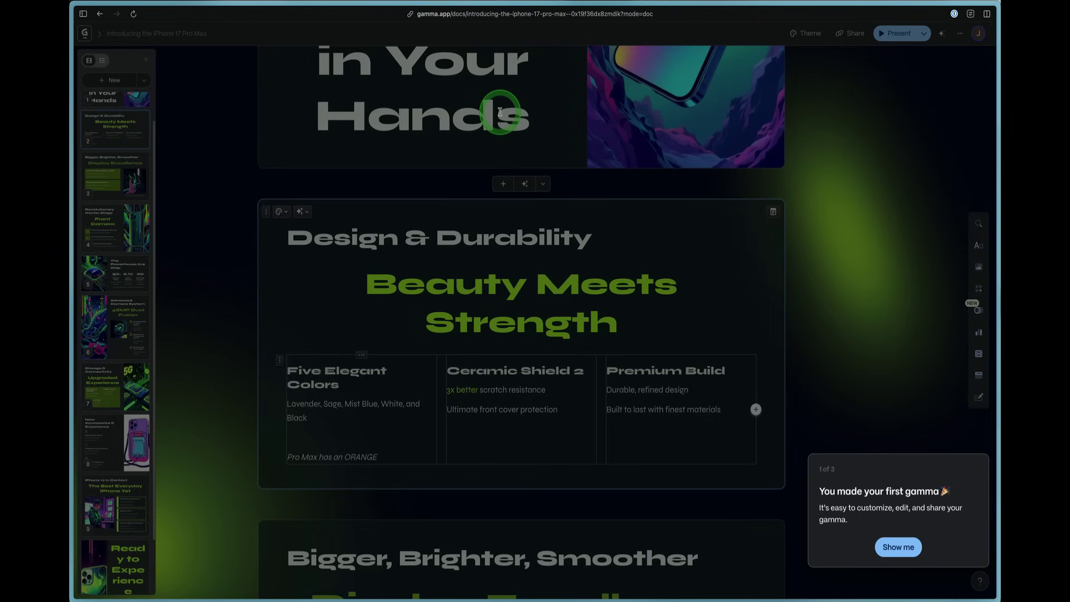
scroll(533, 230, "down", 5)
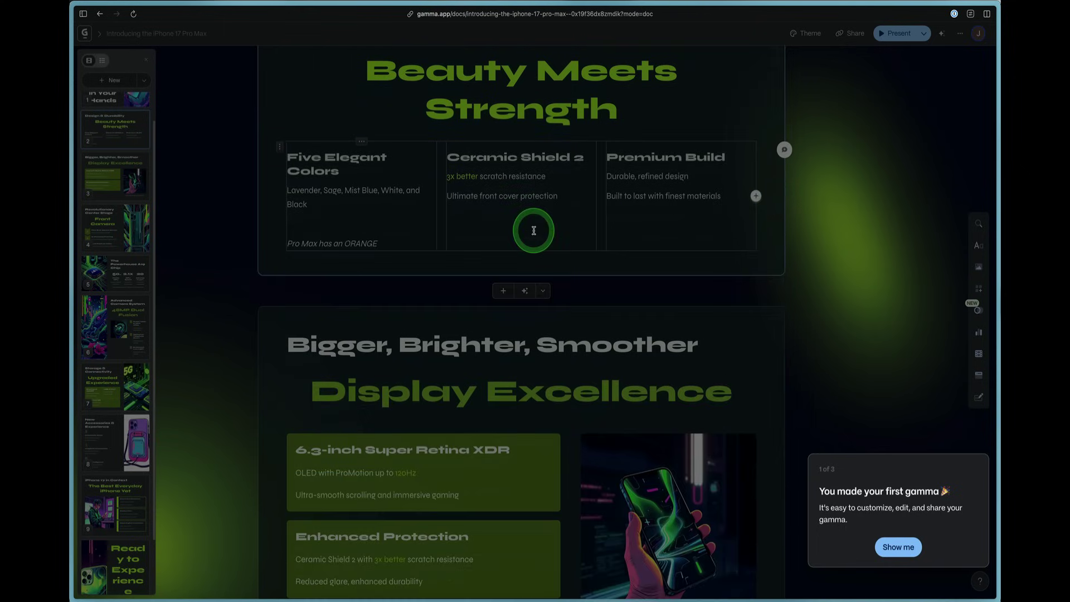
scroll(534, 230, "down", 1)
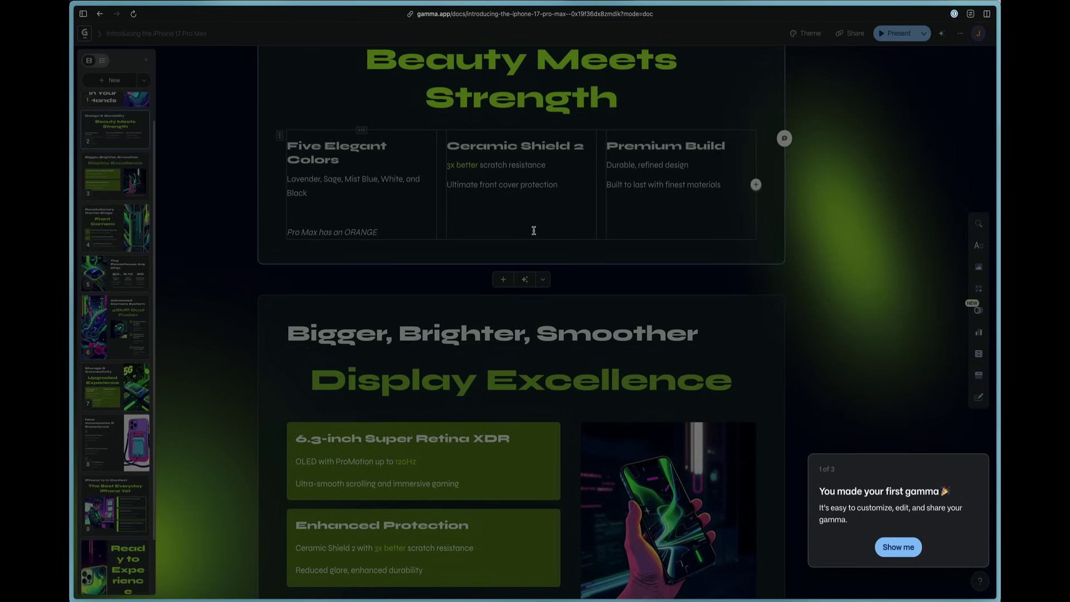
scroll(533, 230, "up", 1)
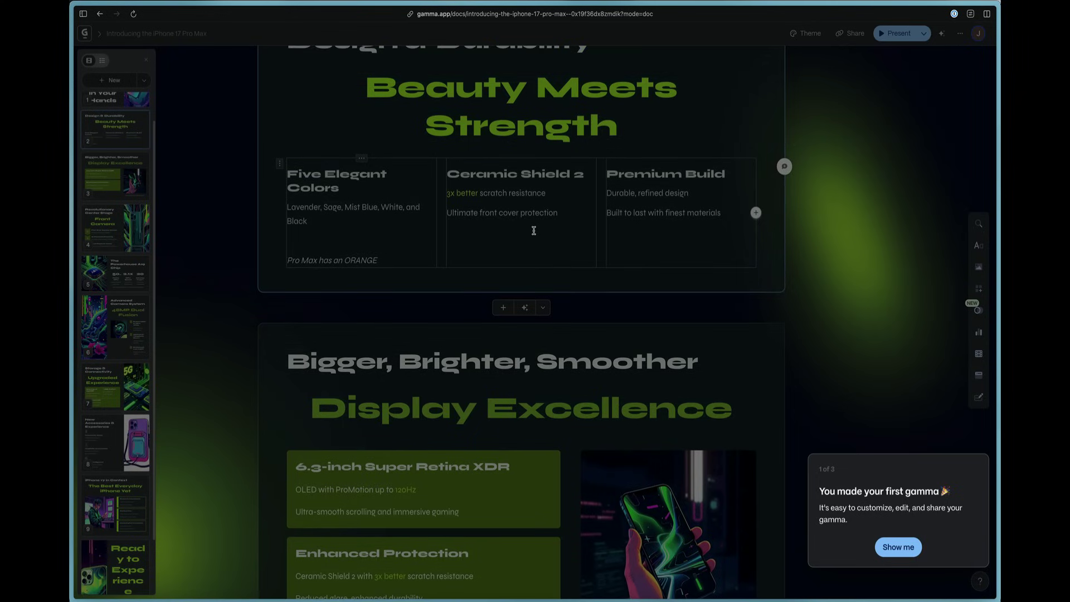
scroll(533, 230, "up", 3)
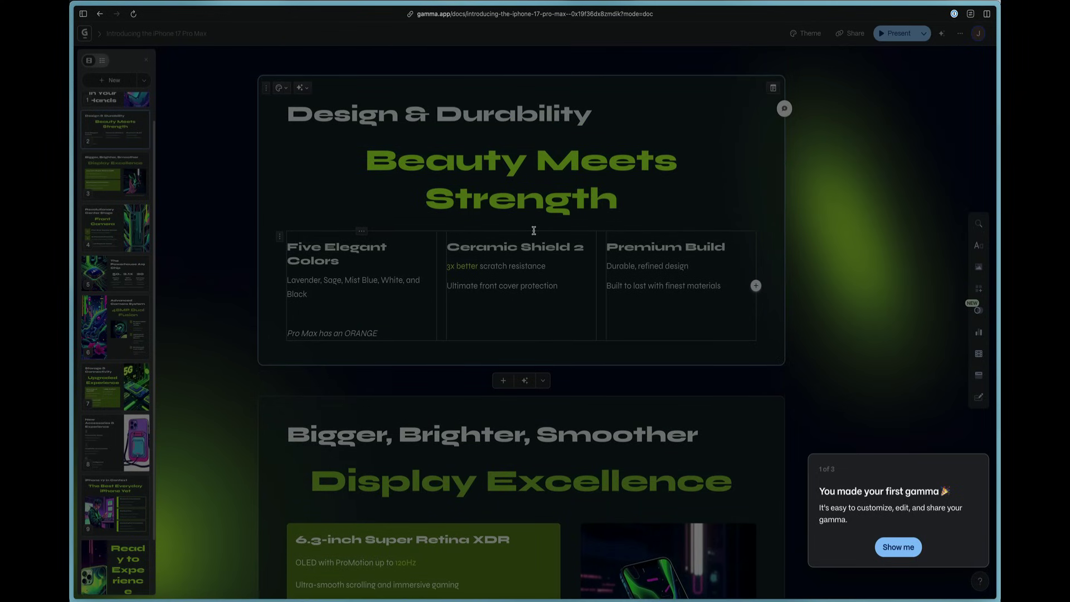
mouse_move(533, 233)
left_mouse_down()
mouse_move(547, 249)
mouse_move(576, 251)
left_mouse_up()
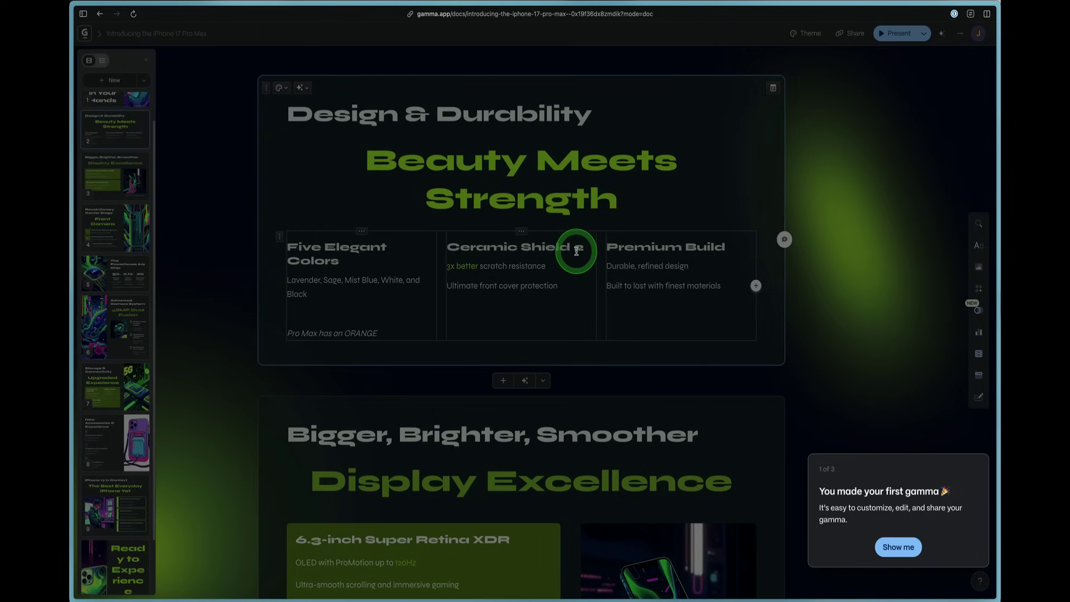
left_click(474, 270)
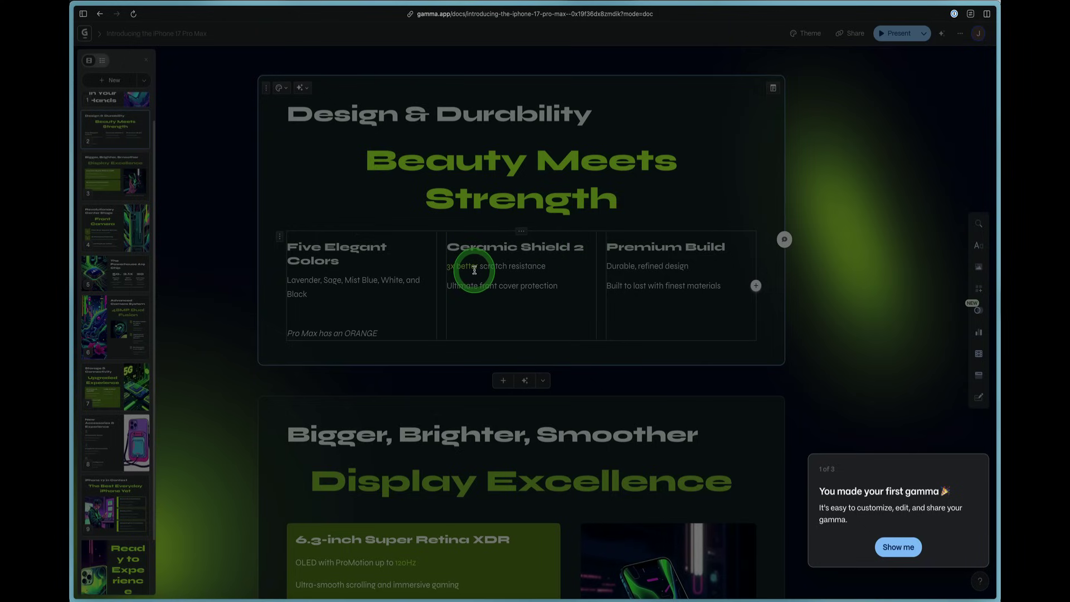
left_click_drag(474, 270, 553, 274)
scroll(553, 273, "down", 1)
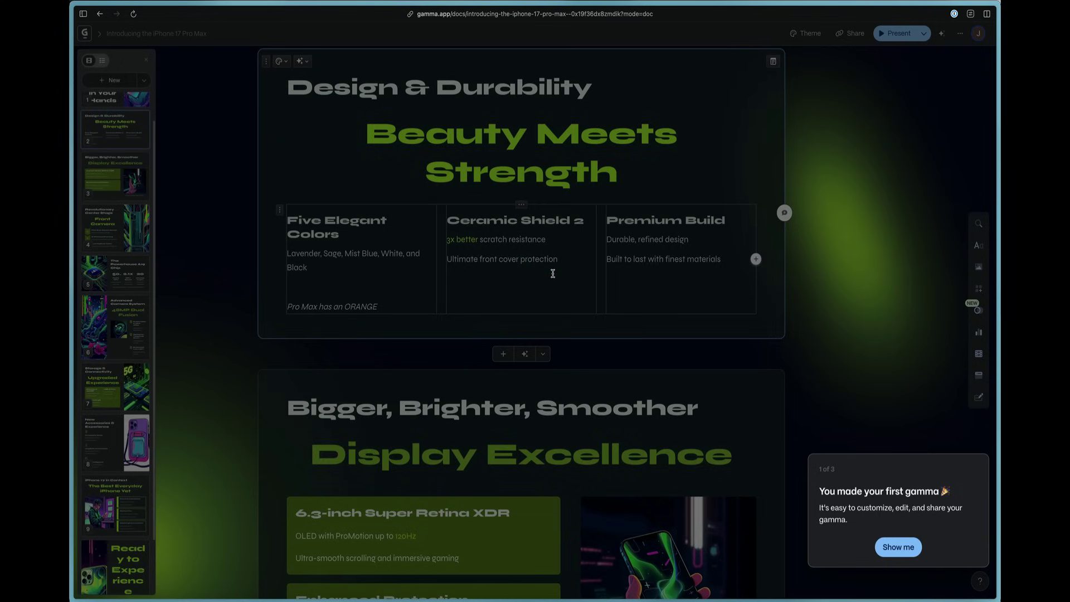
scroll(553, 273, "down", 10)
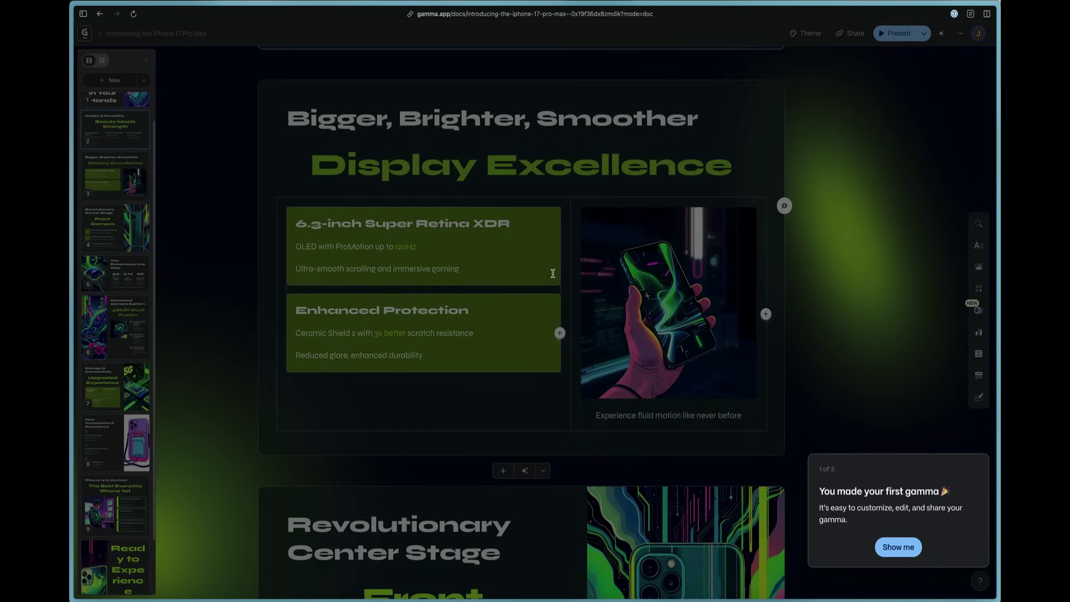
left_click_drag(592, 266, 678, 273)
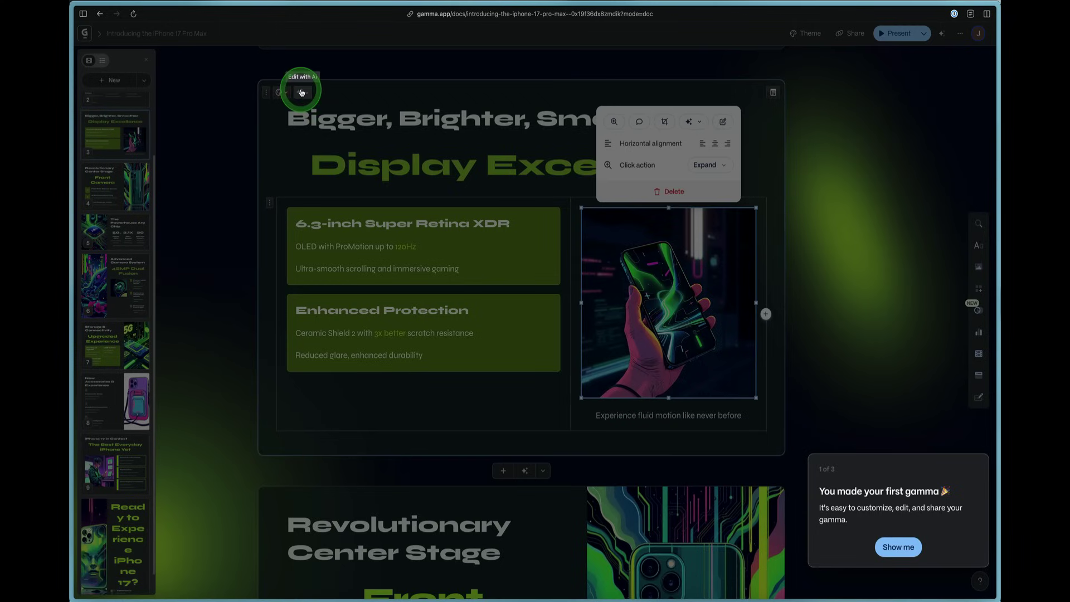
- Apply 'Make this more visual' to the Display Excellence card, creating display and durability image panels
left_click(301, 93)
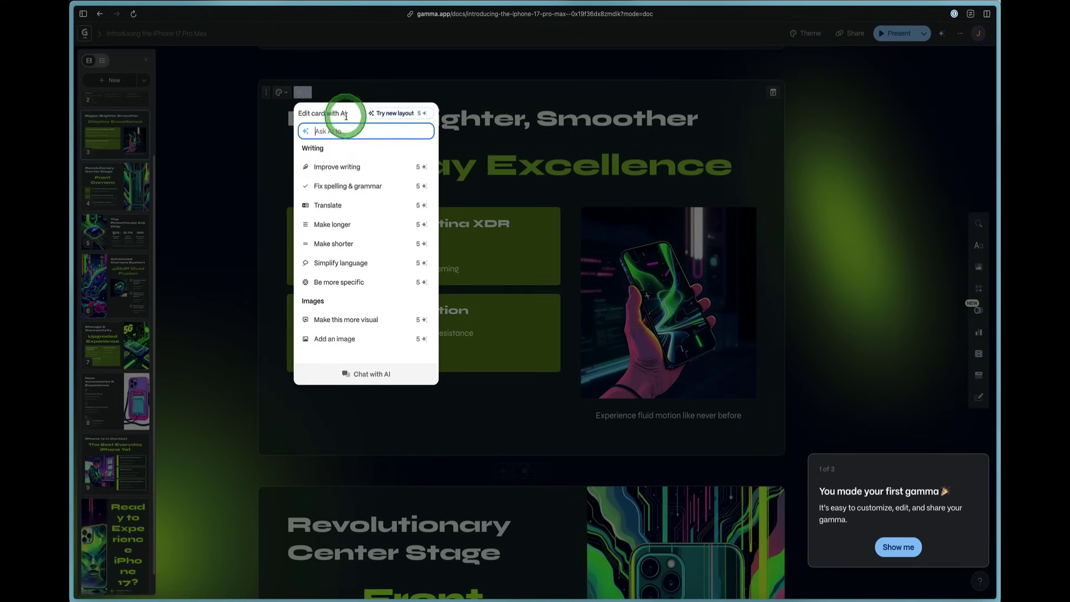
left_click(360, 170)
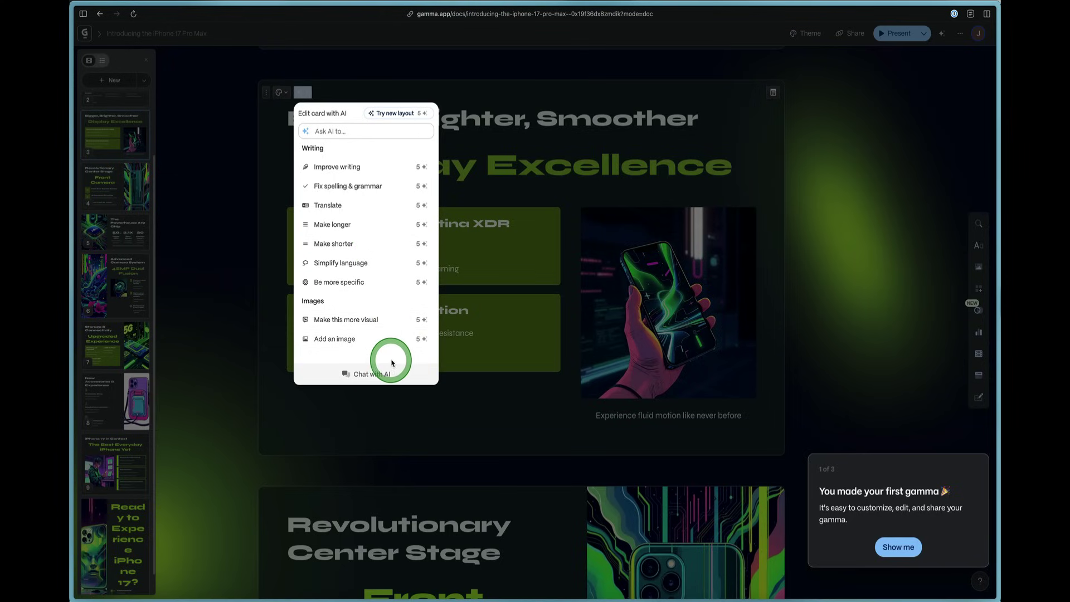
left_click(354, 320)
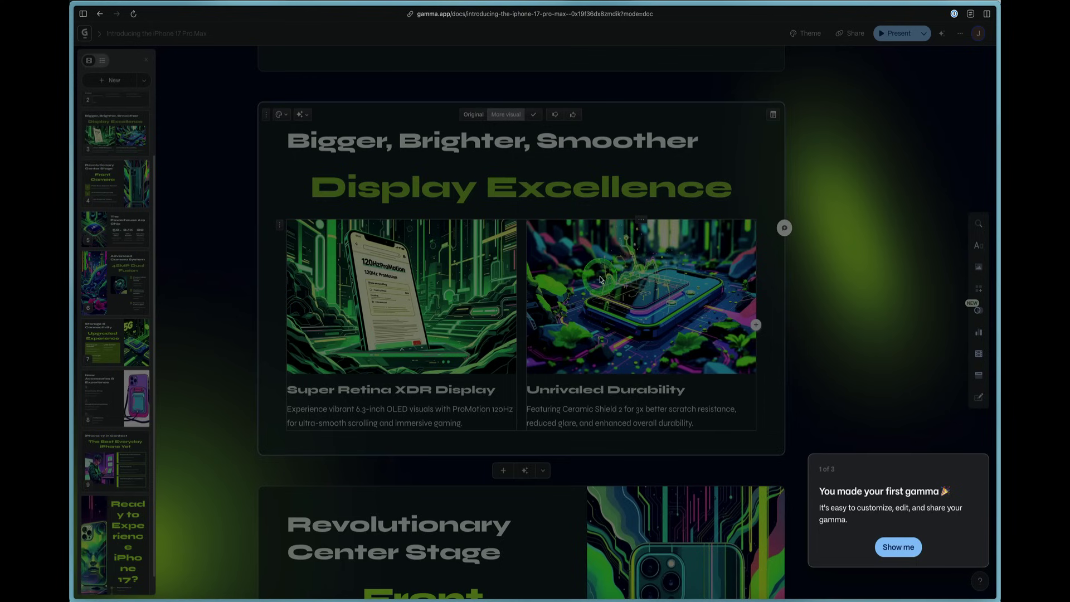
- Open the Media panel for the Unrivaled Durability image and look through its options
left_click(620, 270)
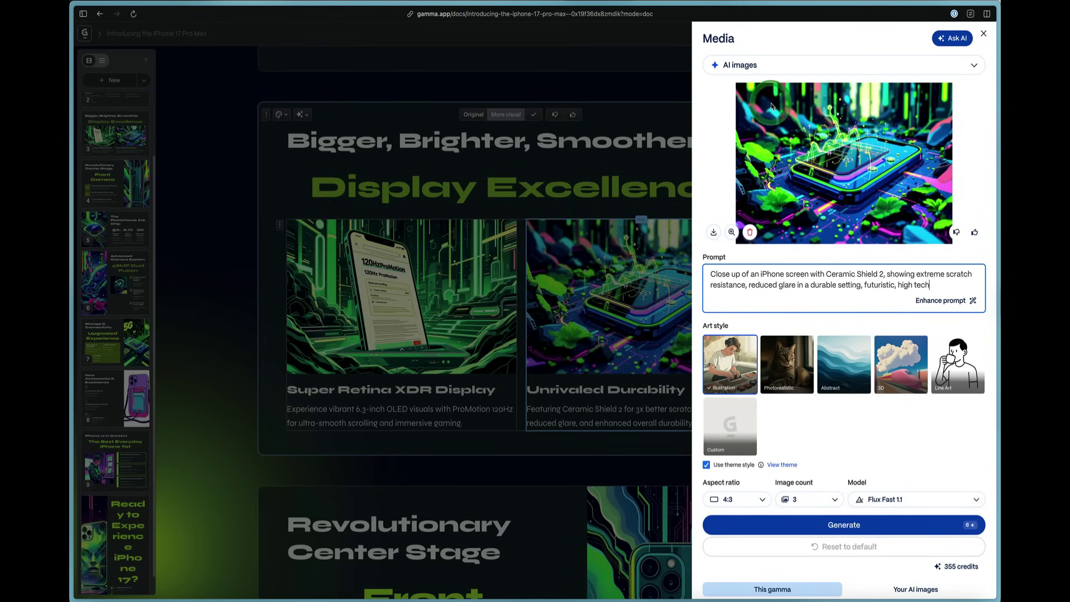
scroll(807, 260, "down", 3)
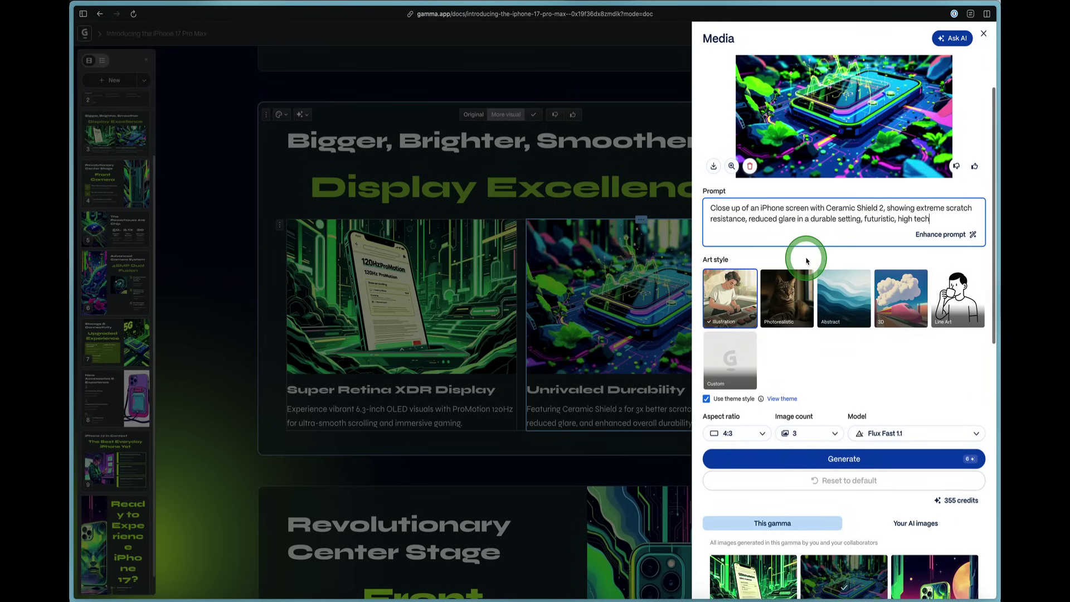
scroll(806, 261, "down", 3)
scroll(803, 255, "up", 5)
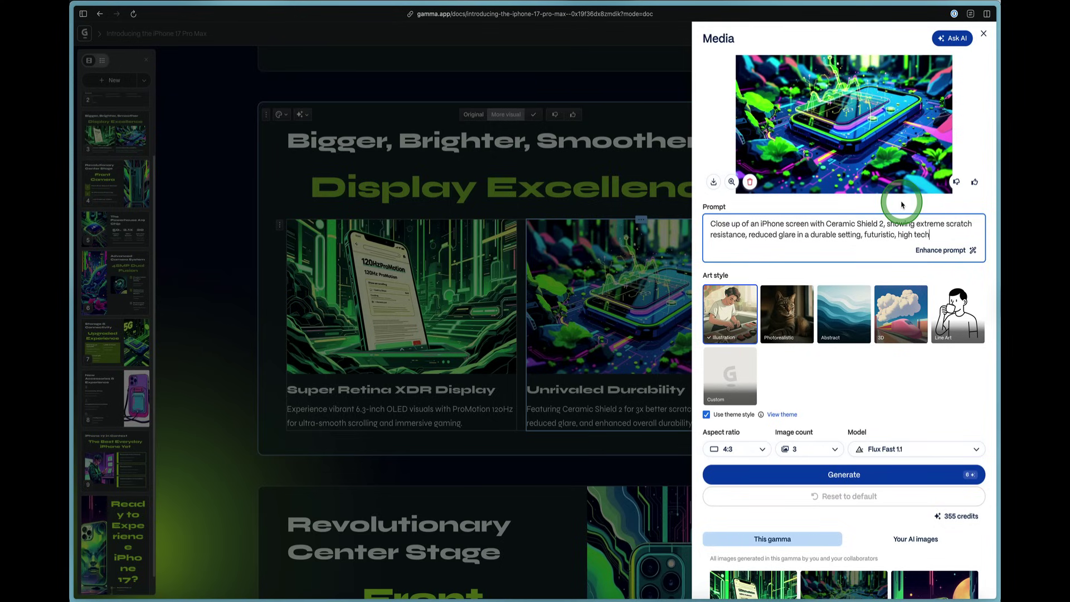
scroll(889, 287, "up", 2)
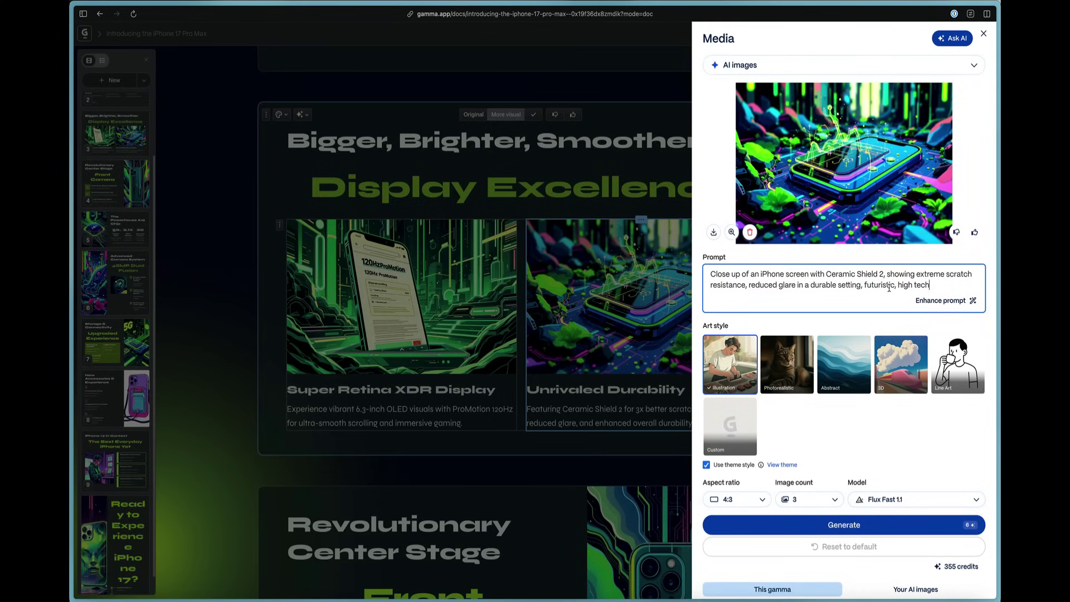
scroll(889, 287, "down", 1)
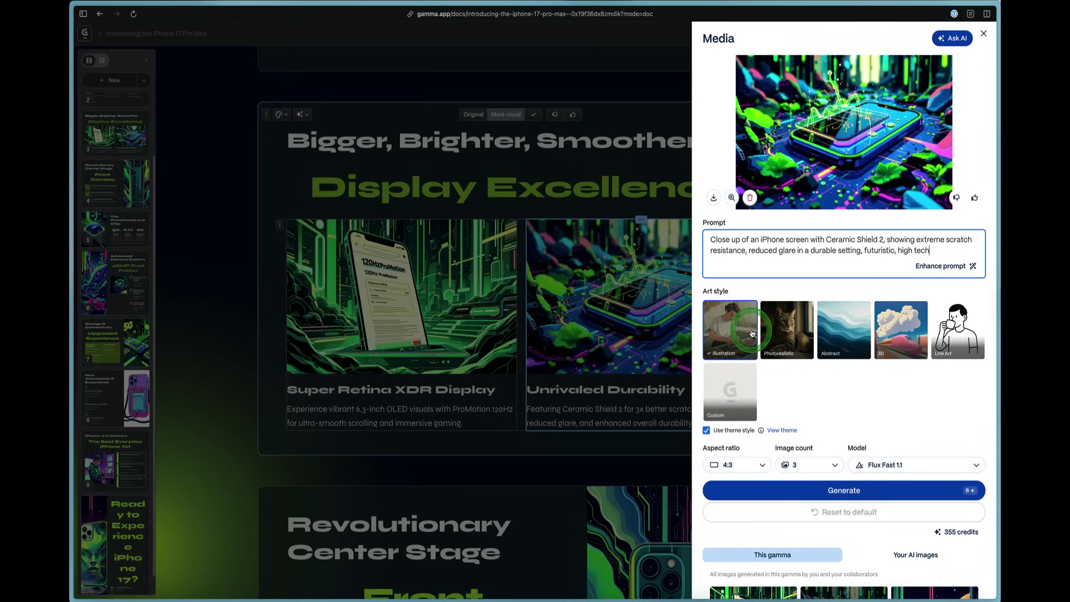
scroll(752, 334, "down", 4)
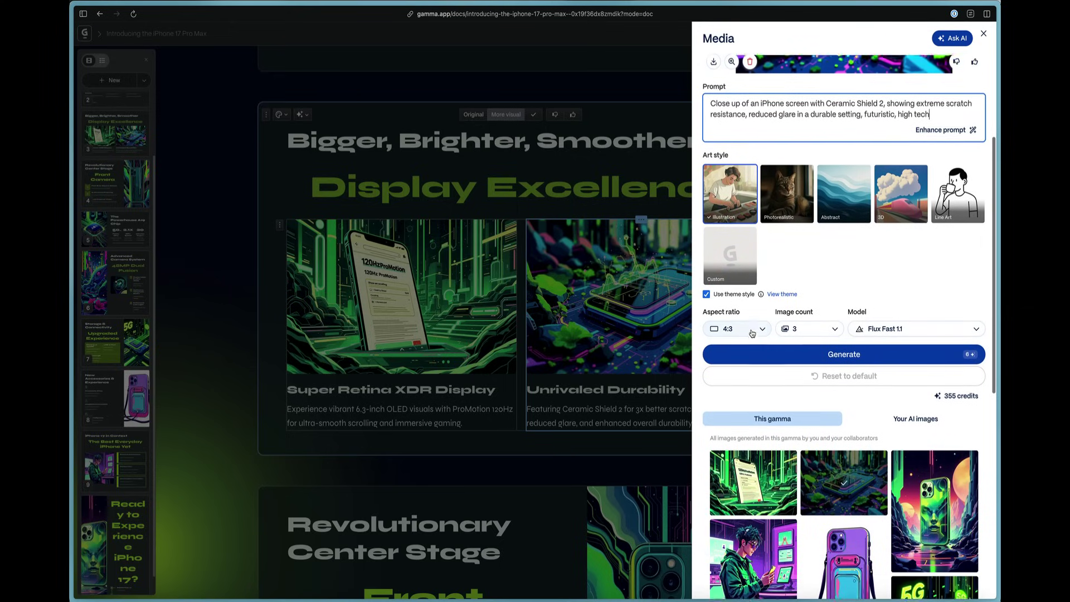
scroll(812, 325, "down", 1)
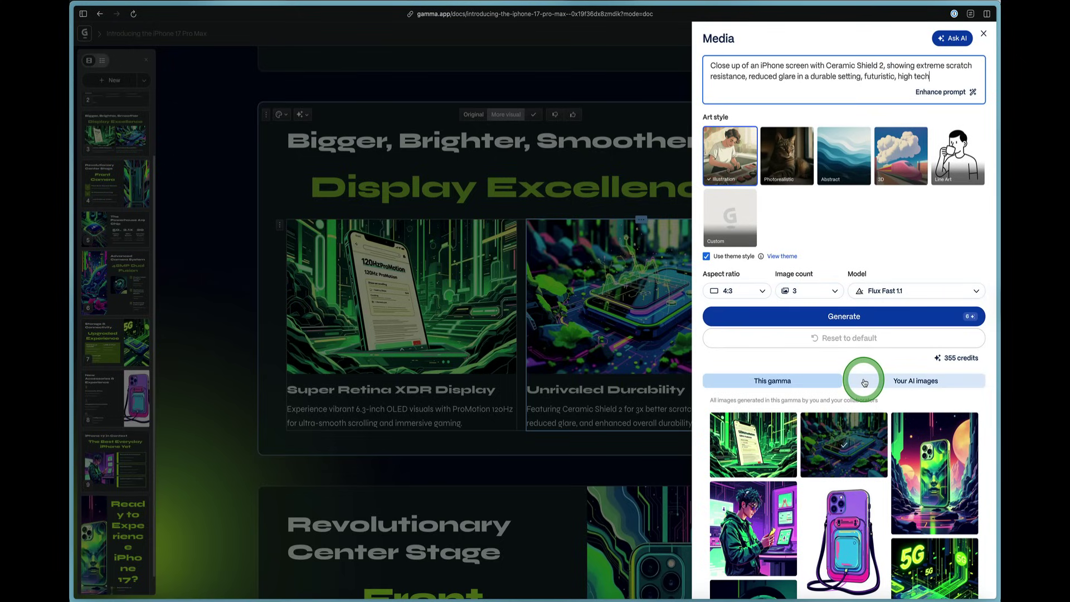
- Browse the workspace AI images, filter to this gamma, and open the image's AI prompt details
left_click(865, 382)
scroll(865, 379, "down", 4)
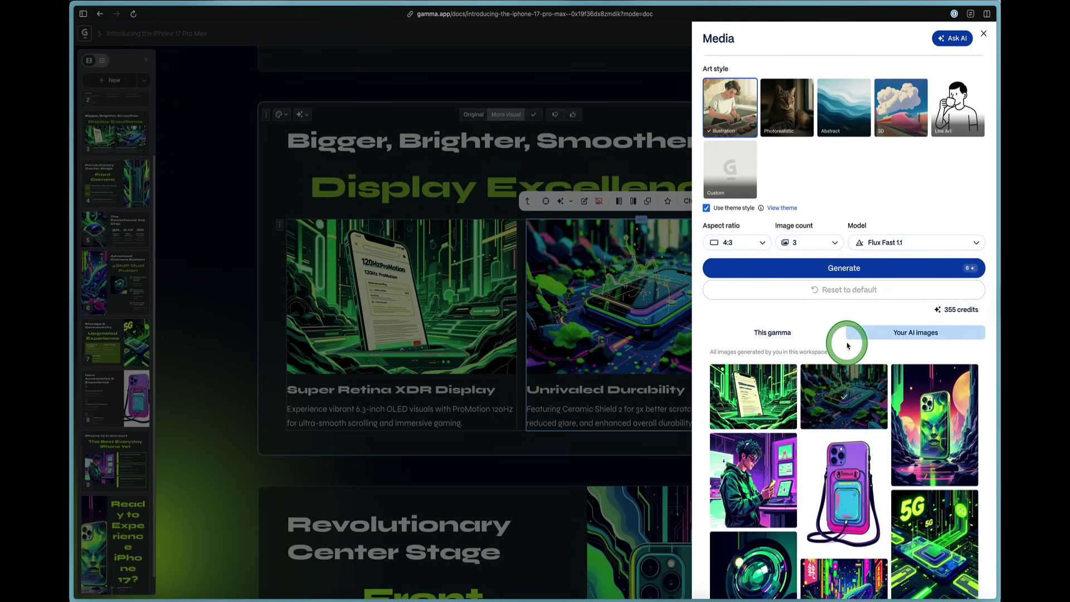
scroll(847, 344, "down", 2)
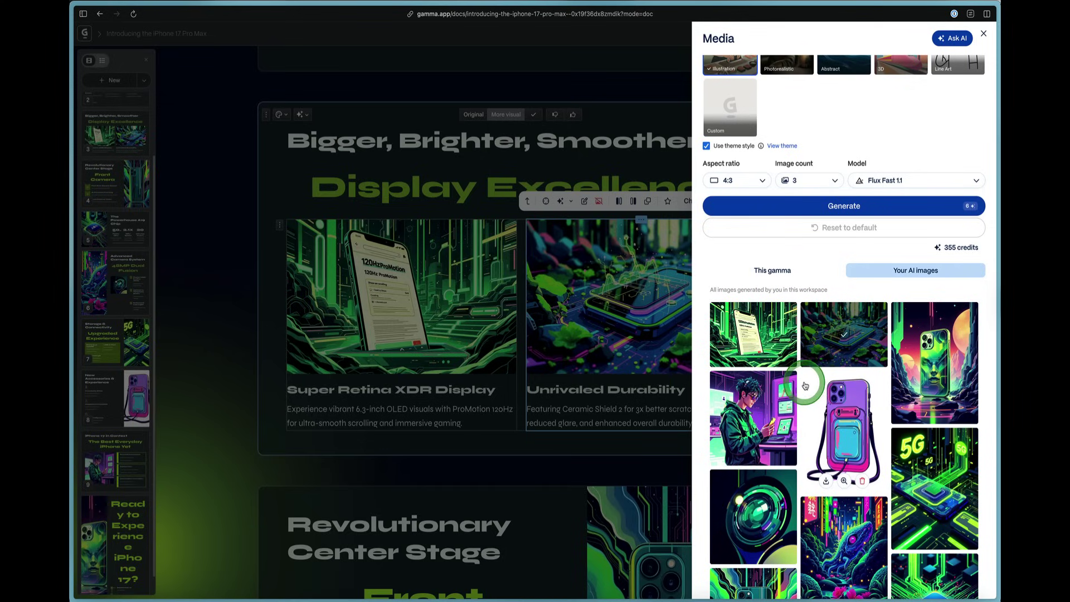
scroll(804, 385, "up", 1)
left_click(772, 281)
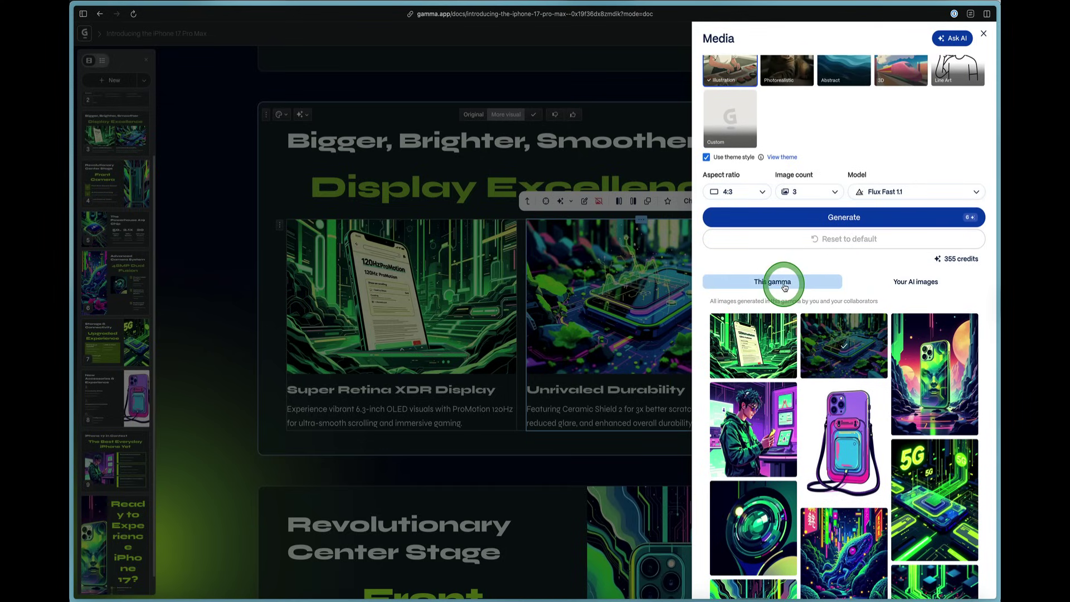
scroll(784, 285, "up", 1)
scroll(782, 284, "down", 3)
left_click(844, 295)
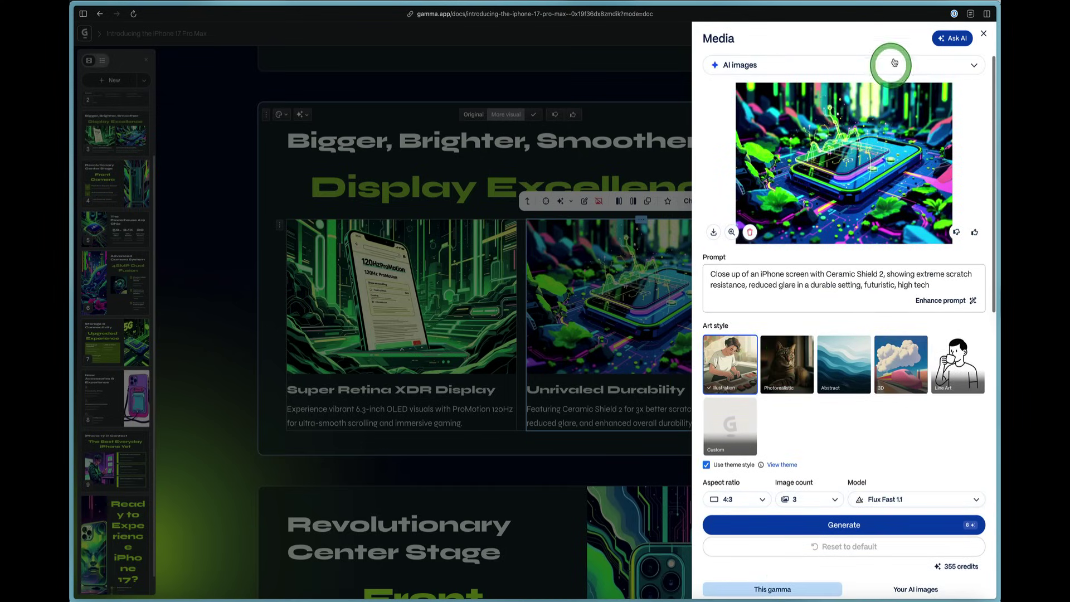
left_click(944, 36)
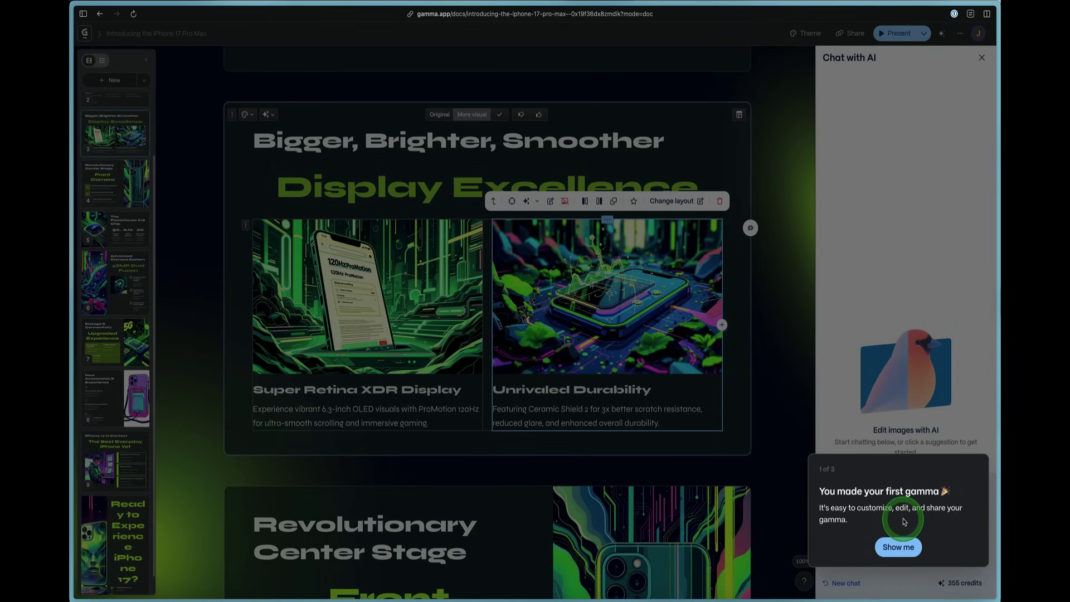
- Step through the editor onboarding tips and close the 'You're ready to go!' message with Let's go
left_click(898, 547)
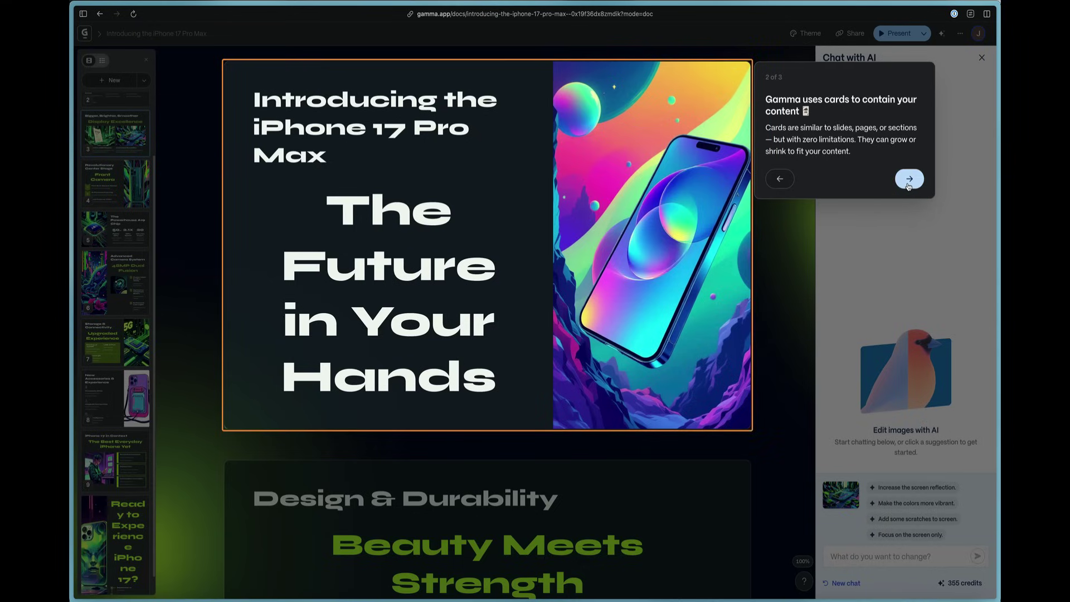
left_click(908, 183)
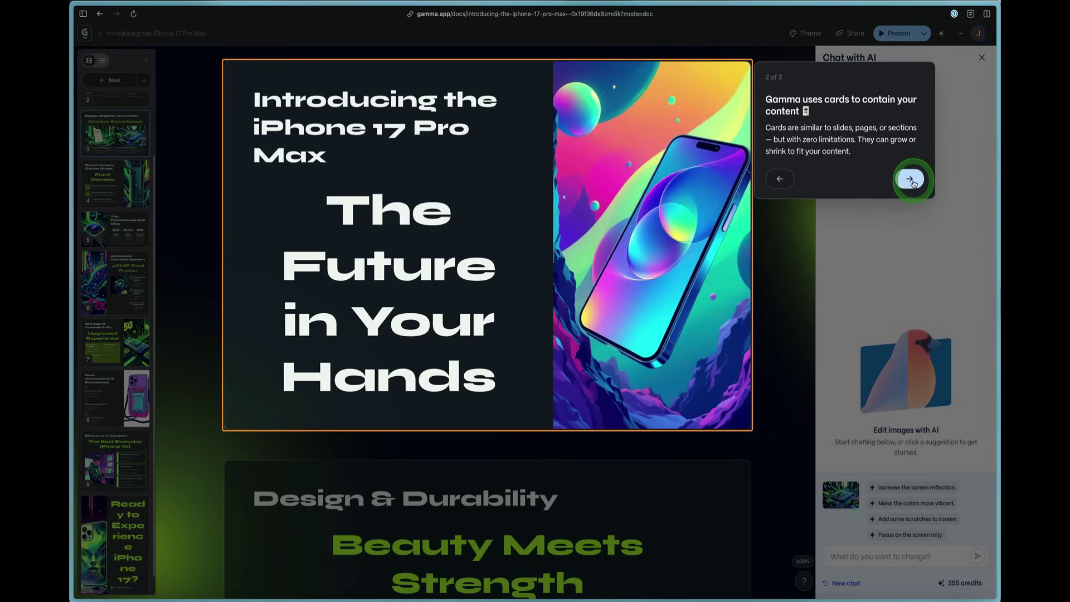
left_click(911, 182)
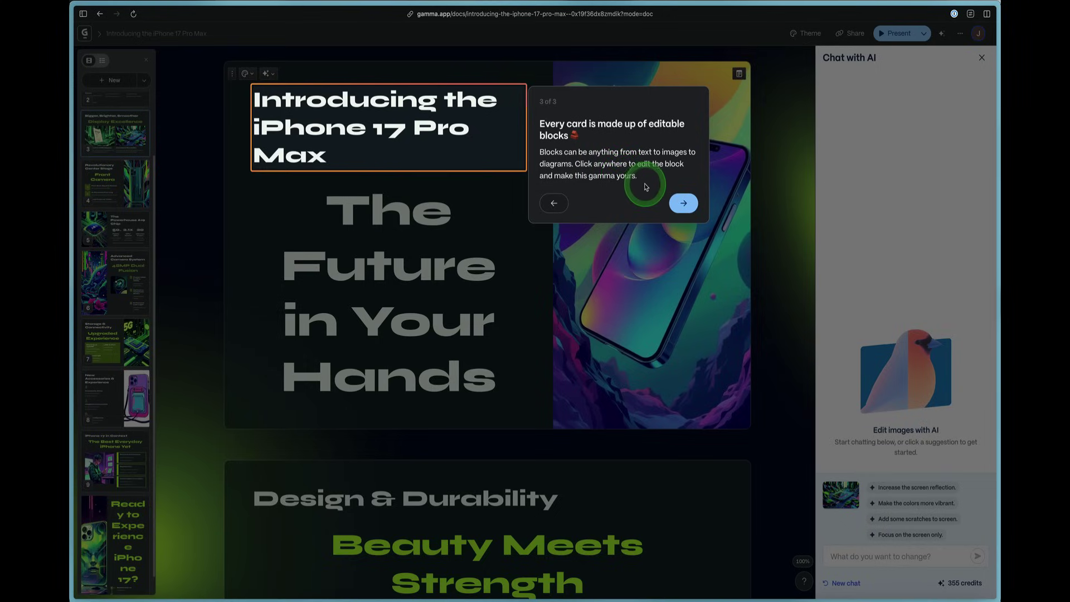
left_click(682, 202)
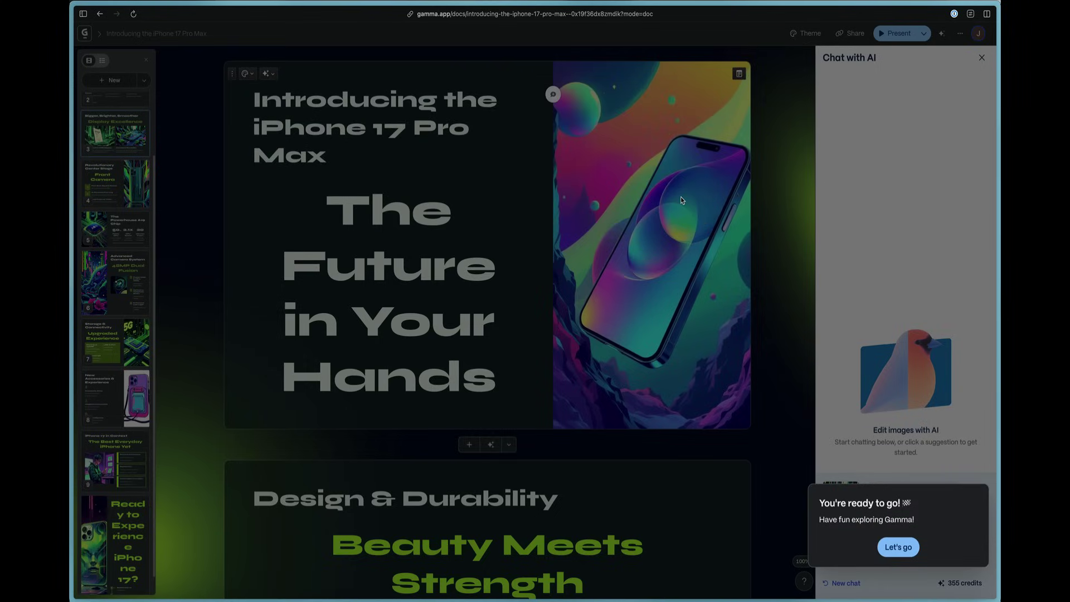
left_click(899, 547)
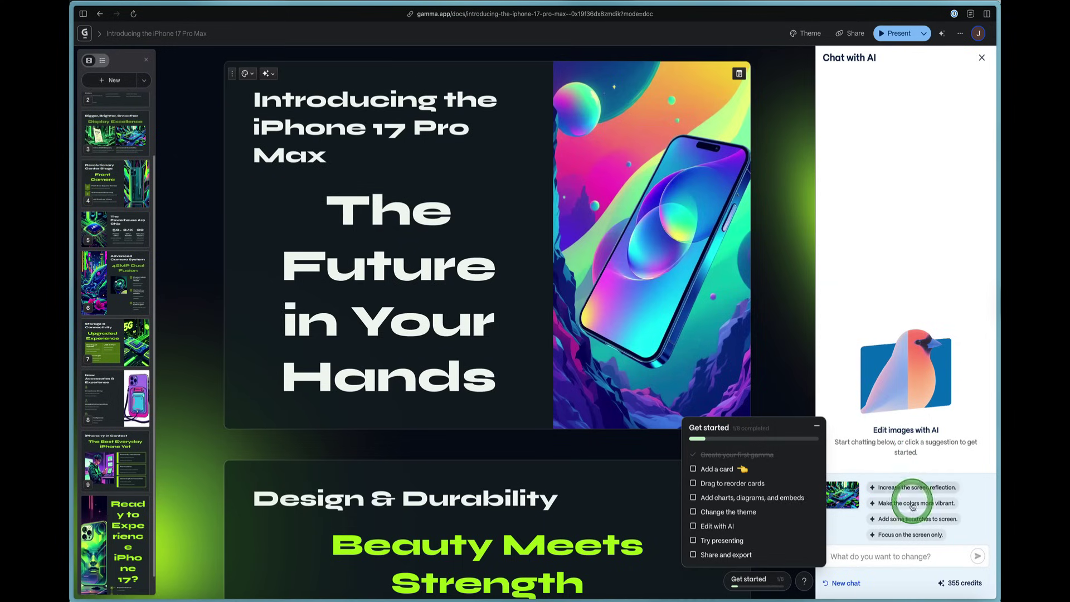
- Ask the image AI to recolour the phone in the new orange iPhone 17 Pro Max colour
left_click(910, 556)
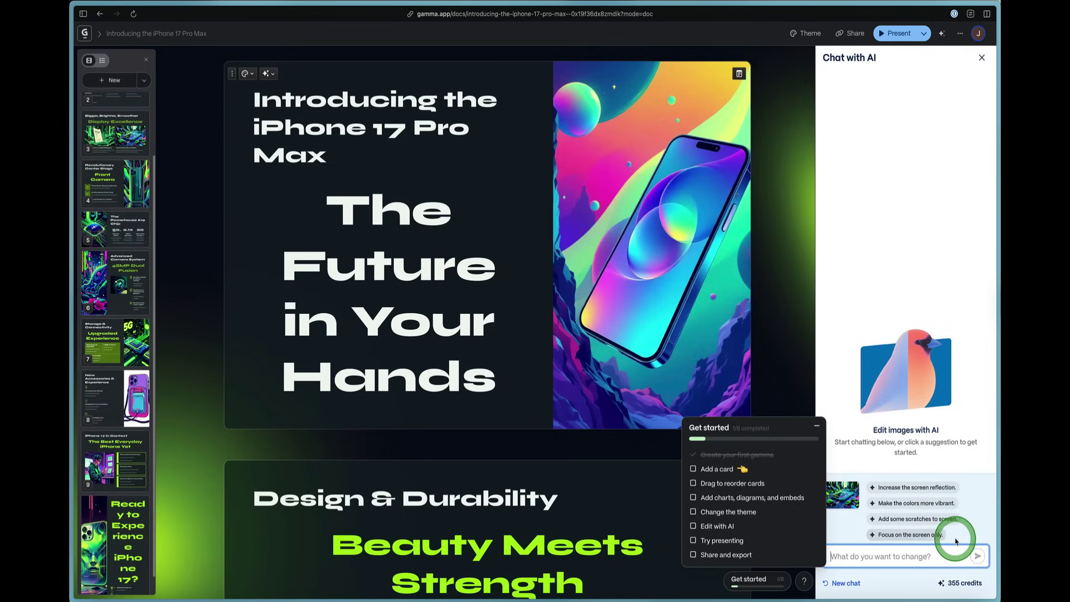
left_click(924, 556)
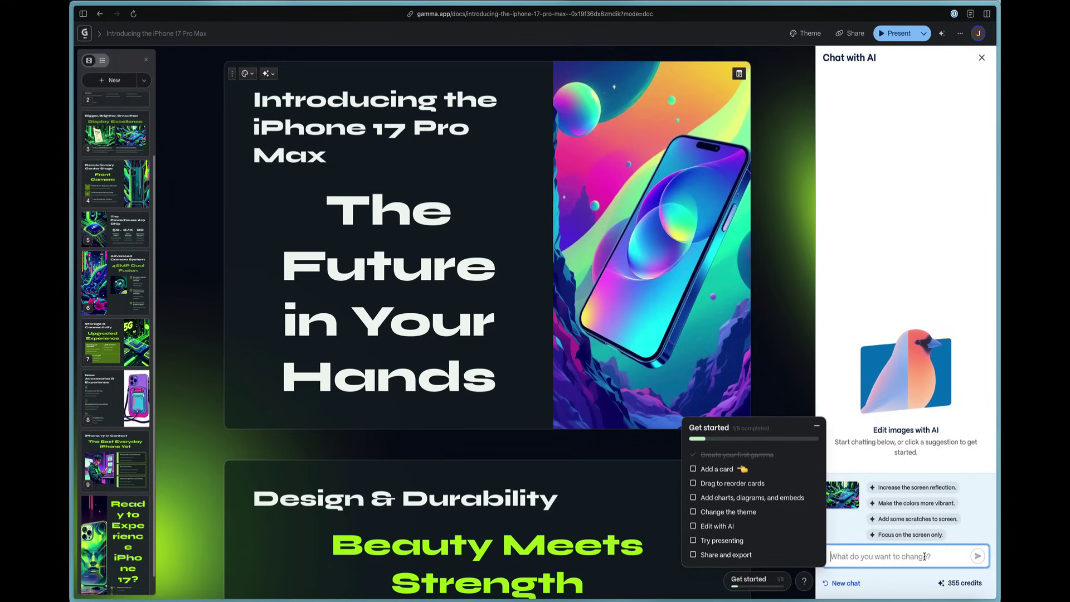
type("Can you make this fea")
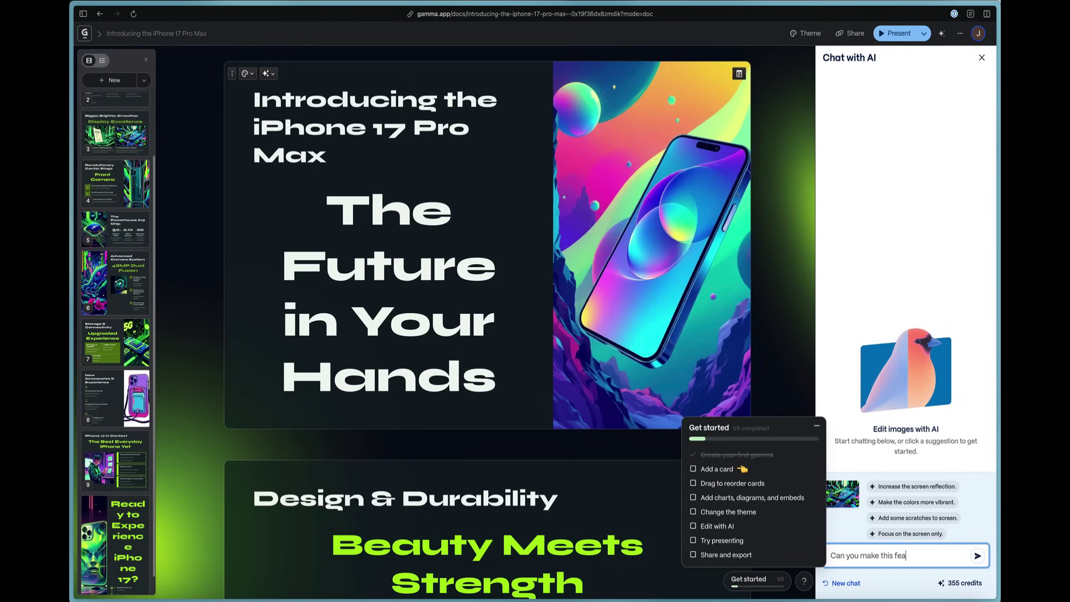
type("ture the new orange co")
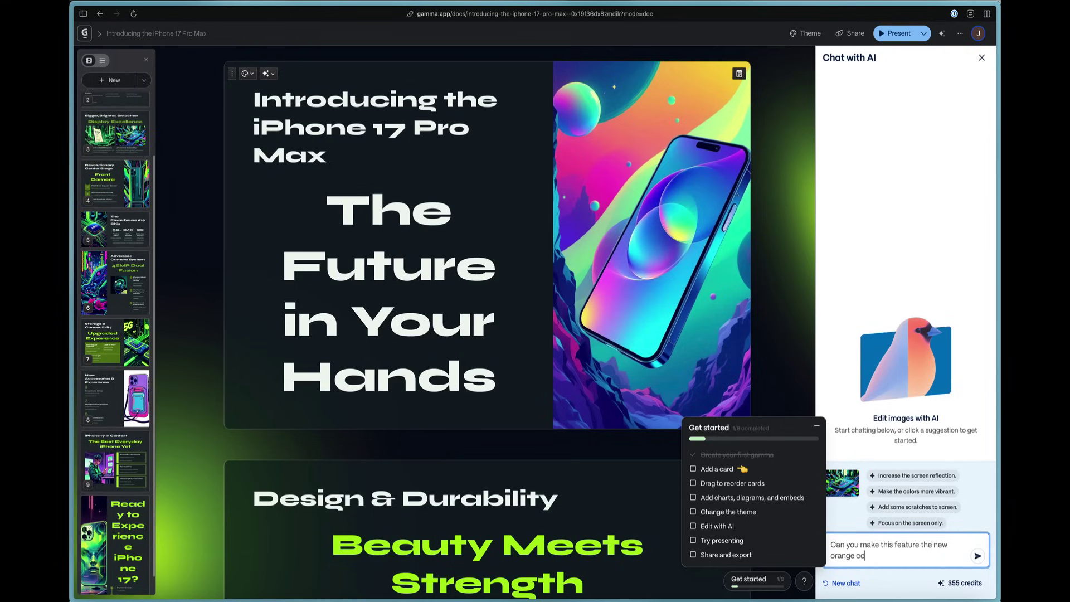
type("lor of the iphone pri ma pri ma")
key("BackSpace")
key("BackSpace")
key("BackSpace")
type("0 mna max")
key("Return")
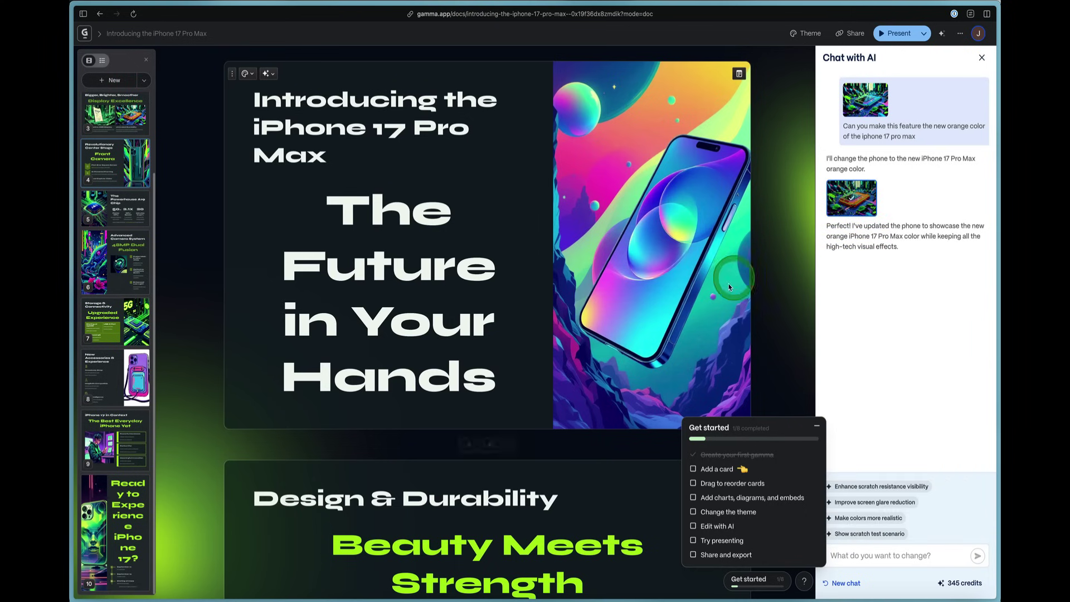
- Scroll to the Front Camera card and open its phone image's media settings
scroll(729, 283, "down", 10)
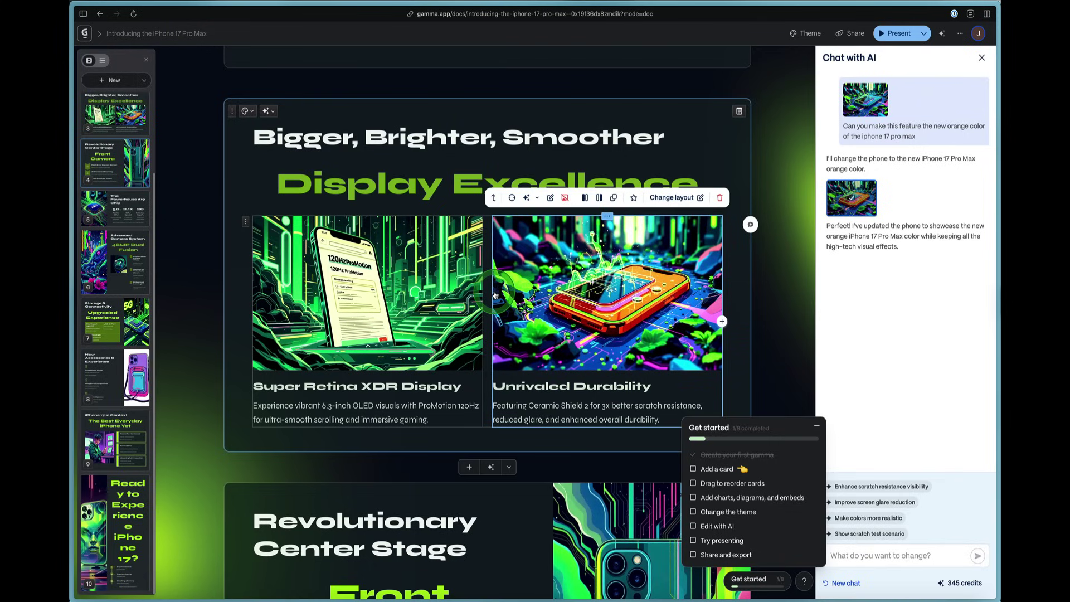
scroll(495, 294, "down", 8)
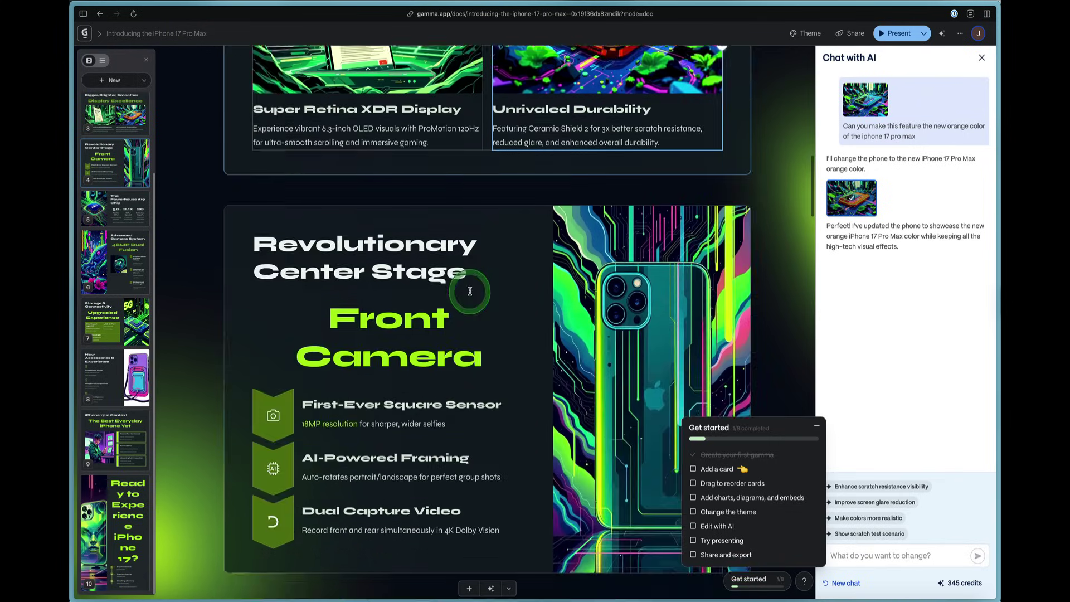
scroll(676, 241, "up", 3)
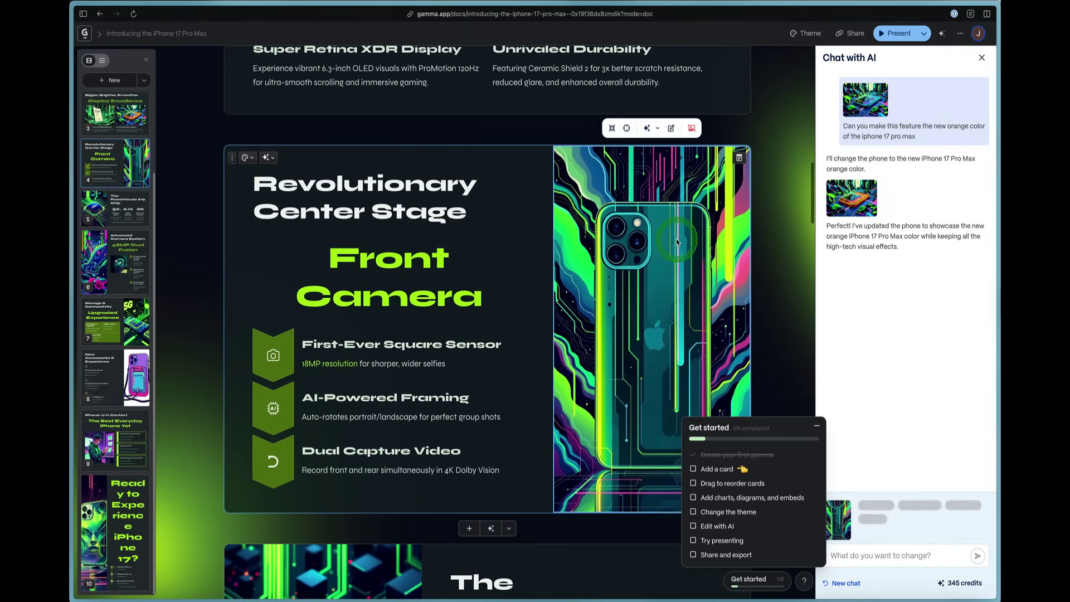
left_click(676, 239)
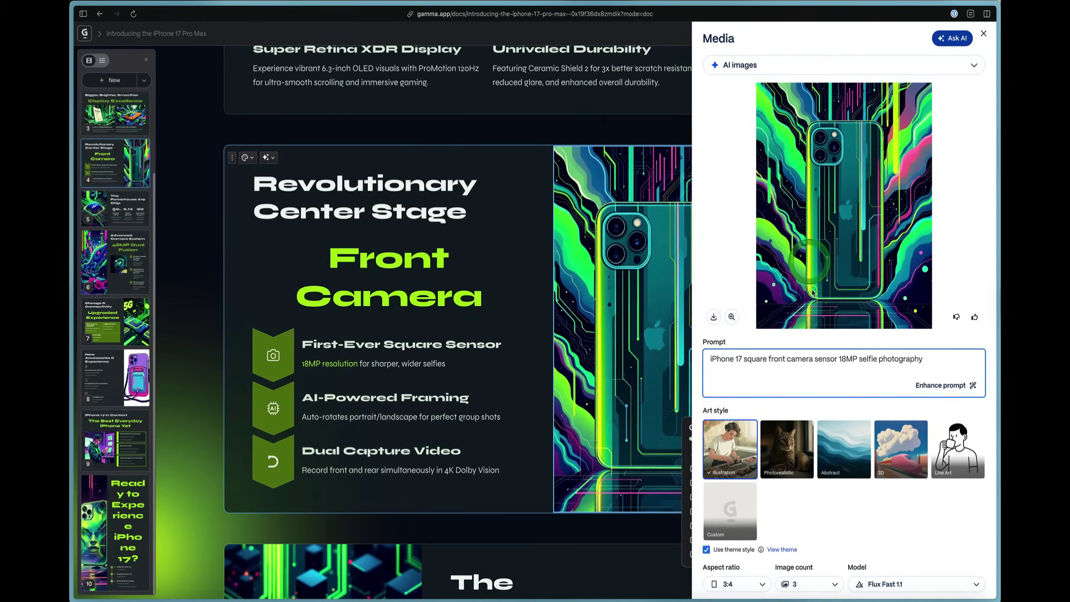
scroll(813, 293, "down", 3)
scroll(807, 269, "up", 3)
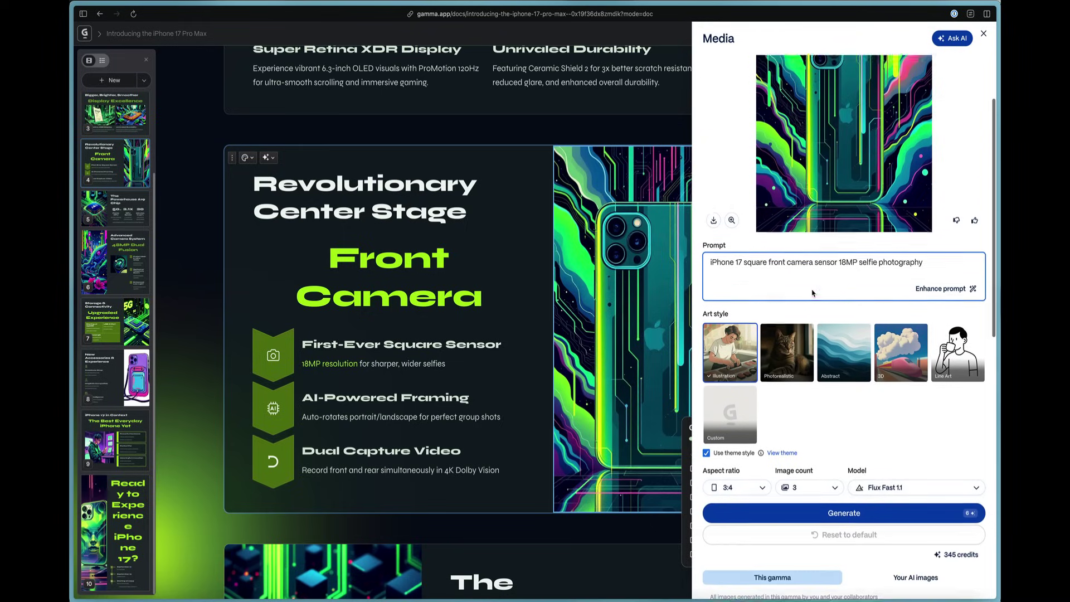
- Ask the image AI: 'remove the apple logo. replace it with gamma's logo'
left_click(955, 39)
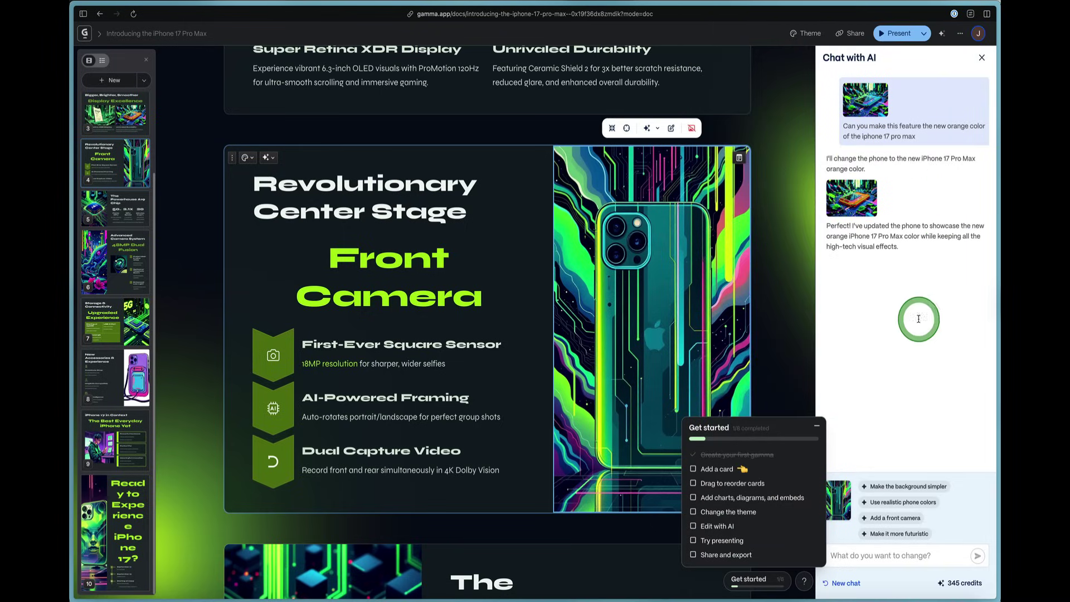
left_click(898, 555)
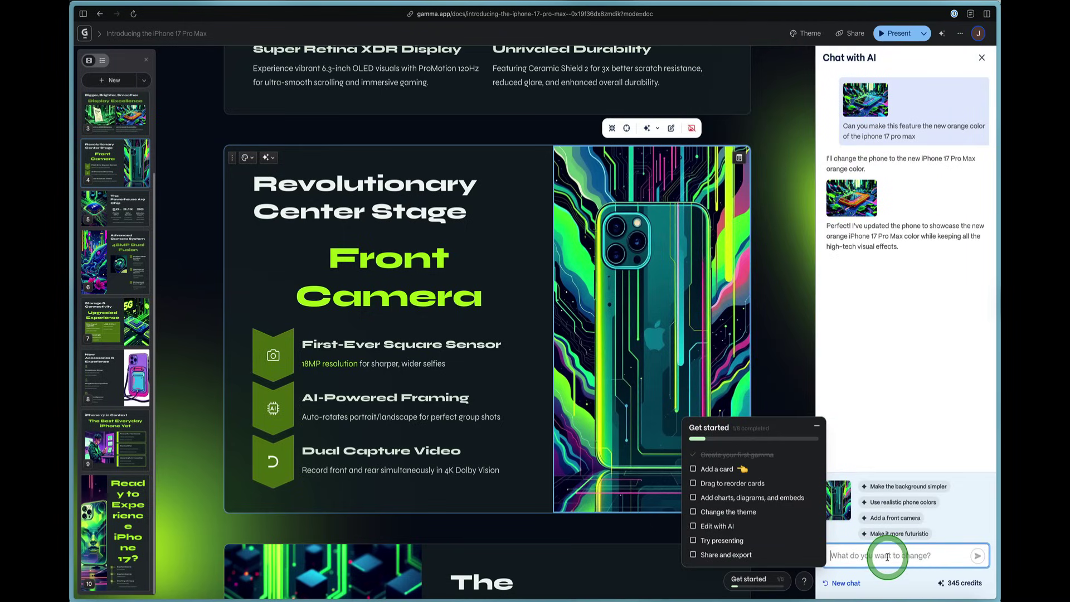
type("e")
key("BackSpace")
type("remove the appl,e l")
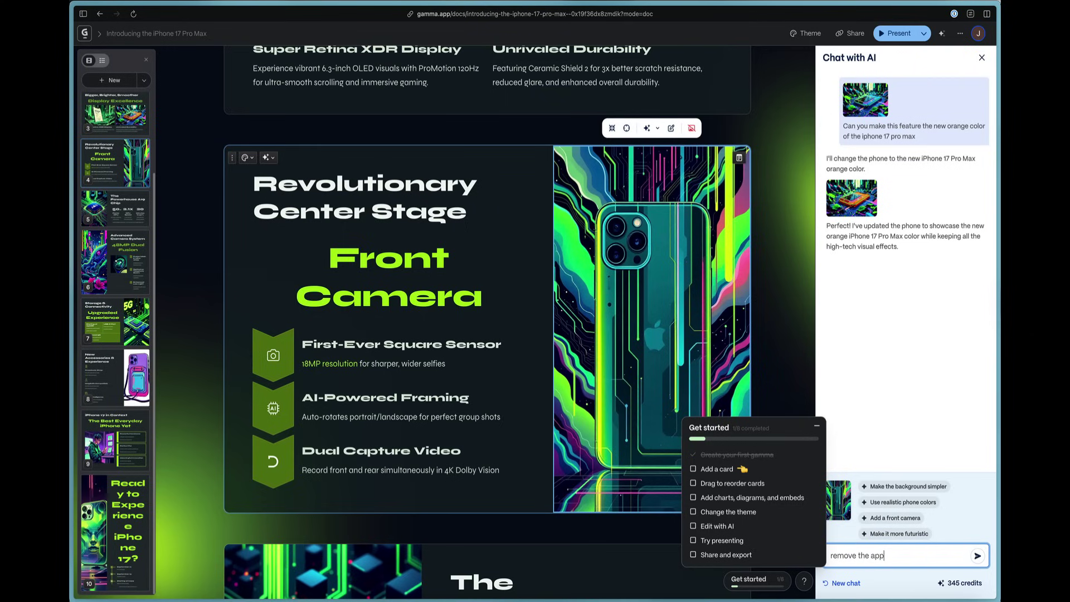
key("BackSpace")
type("le logo. replace ")
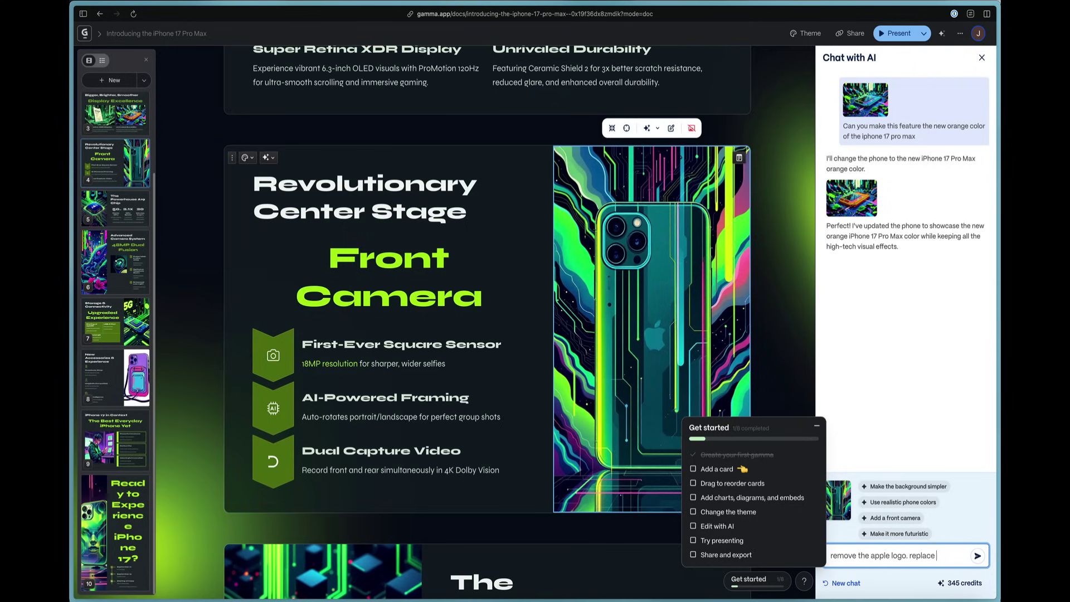
type("it with gamma's logo")
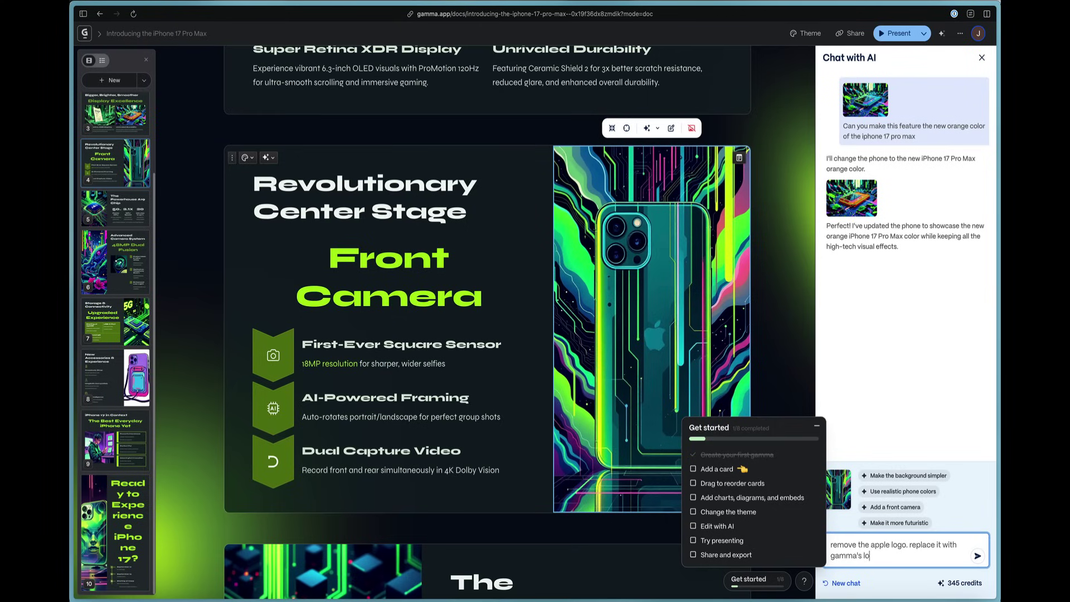
key("Return")
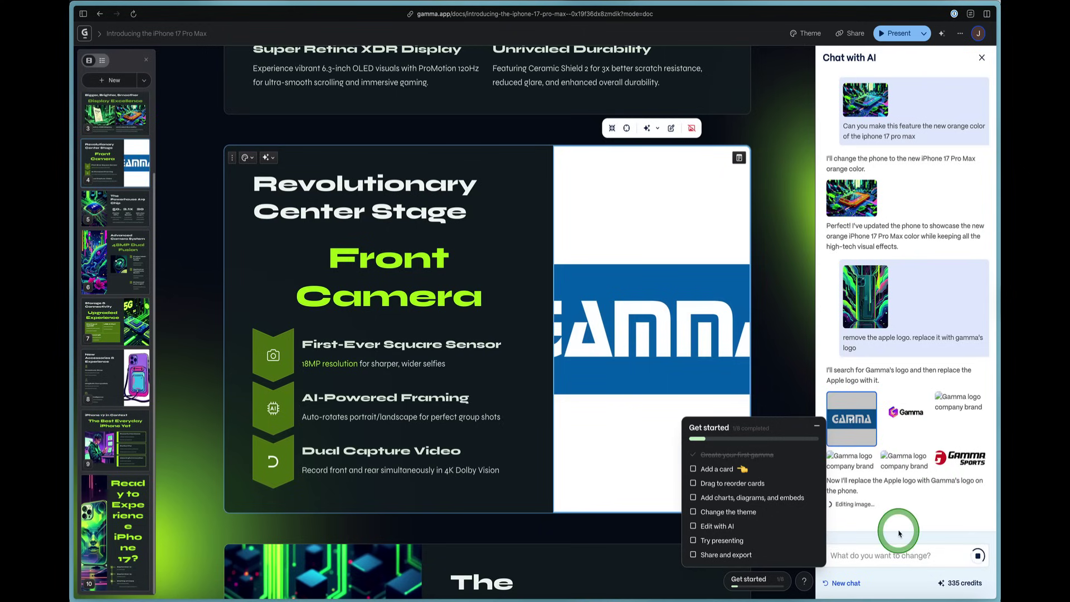
- Try the purple Gamma logo version on the Front Camera phone image
left_click(911, 415)
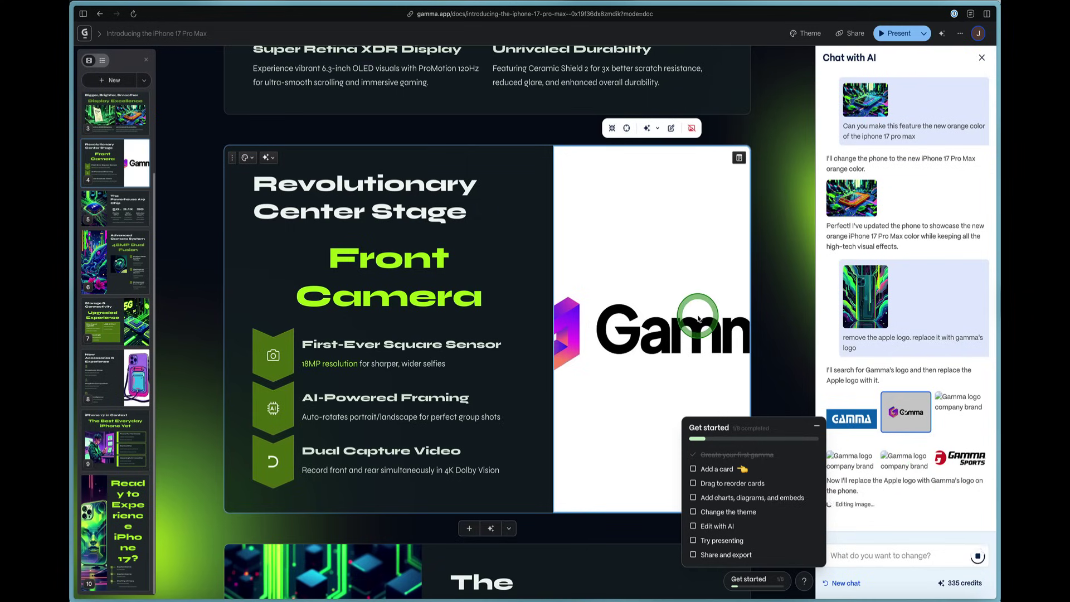
mouse_move(894, 429)
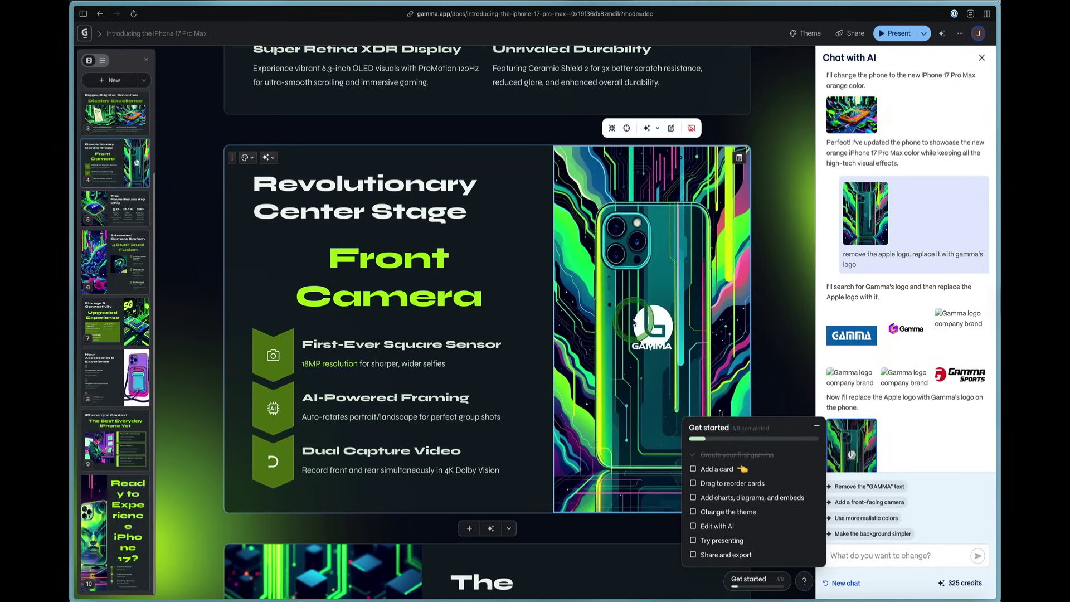
left_click(668, 294)
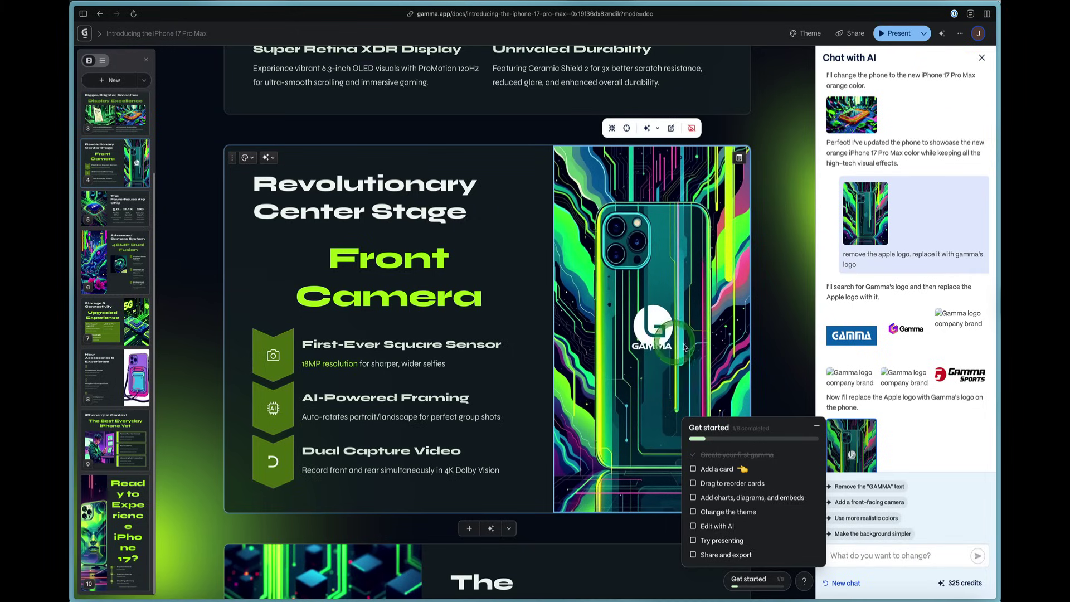
left_click(918, 425)
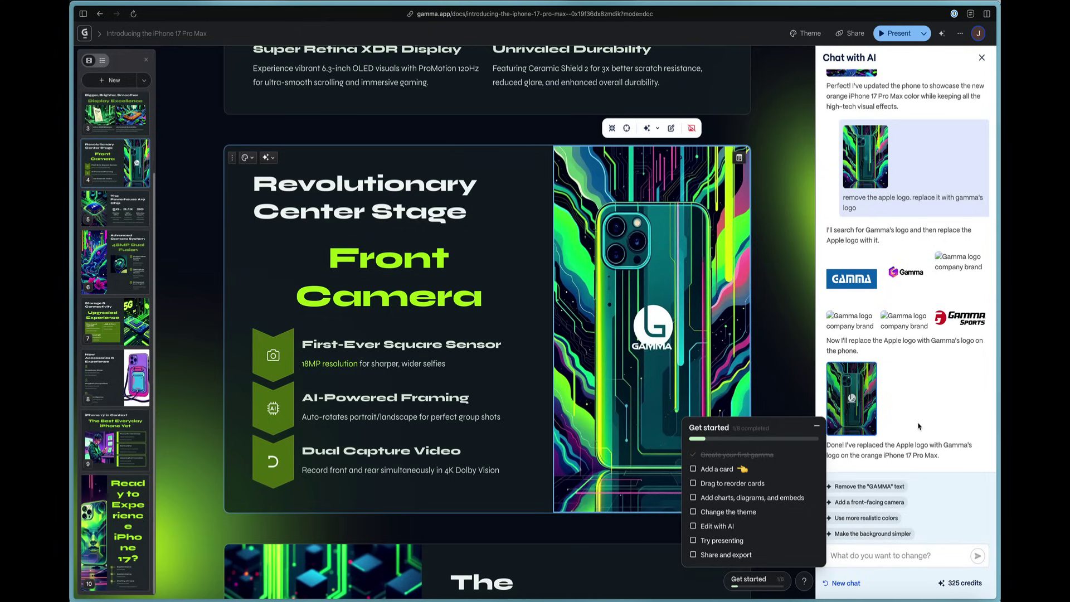
- Ask the AI to add a halo ring on top of the A19 chip image
scroll(390, 278, "down", 7)
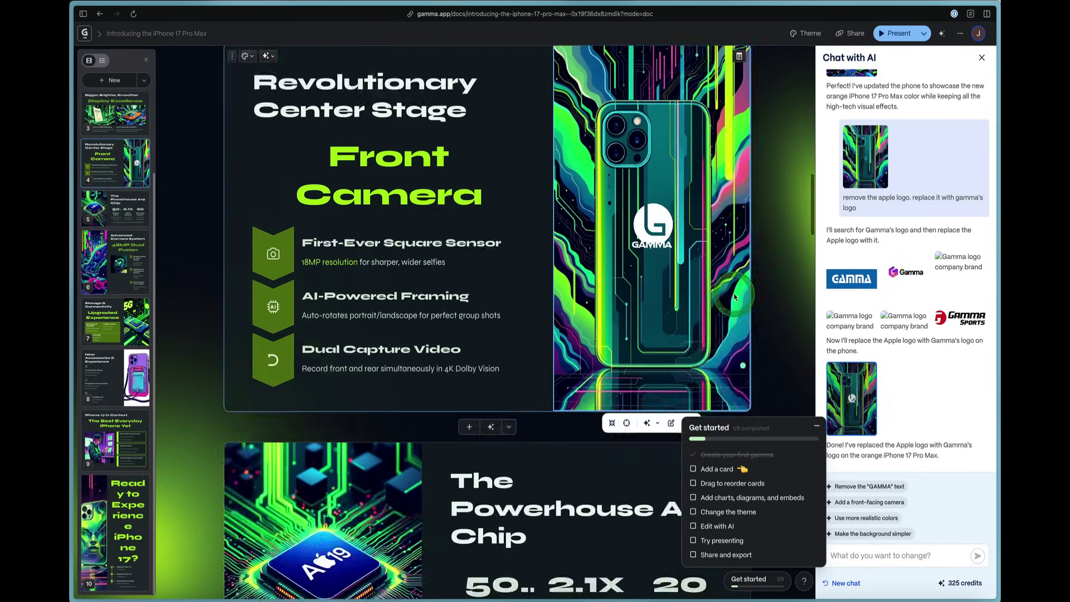
left_click(346, 259)
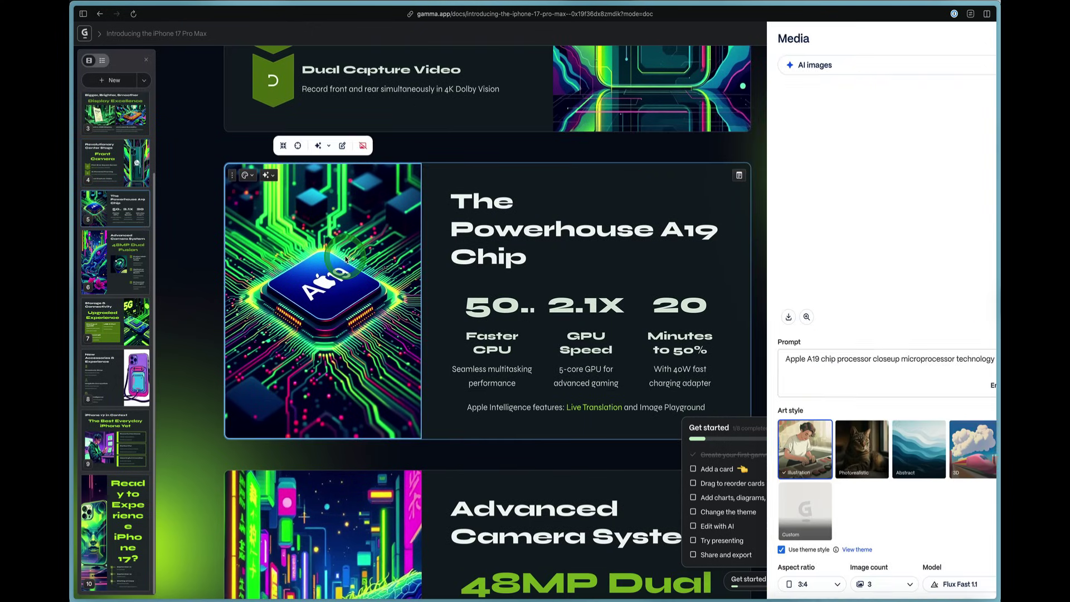
left_click(950, 36)
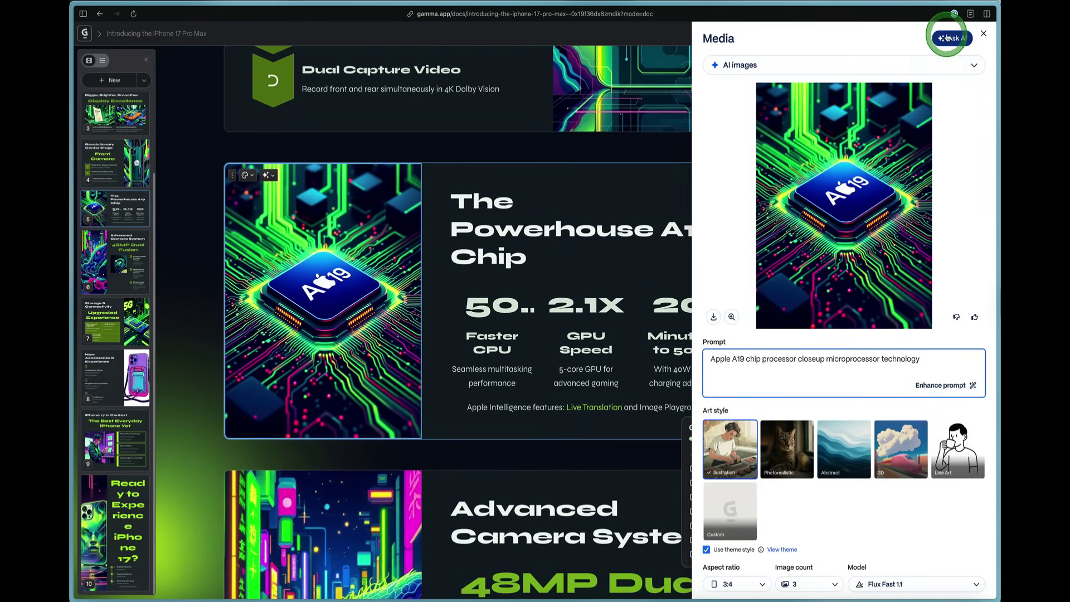
left_click(867, 525)
left_click(867, 552)
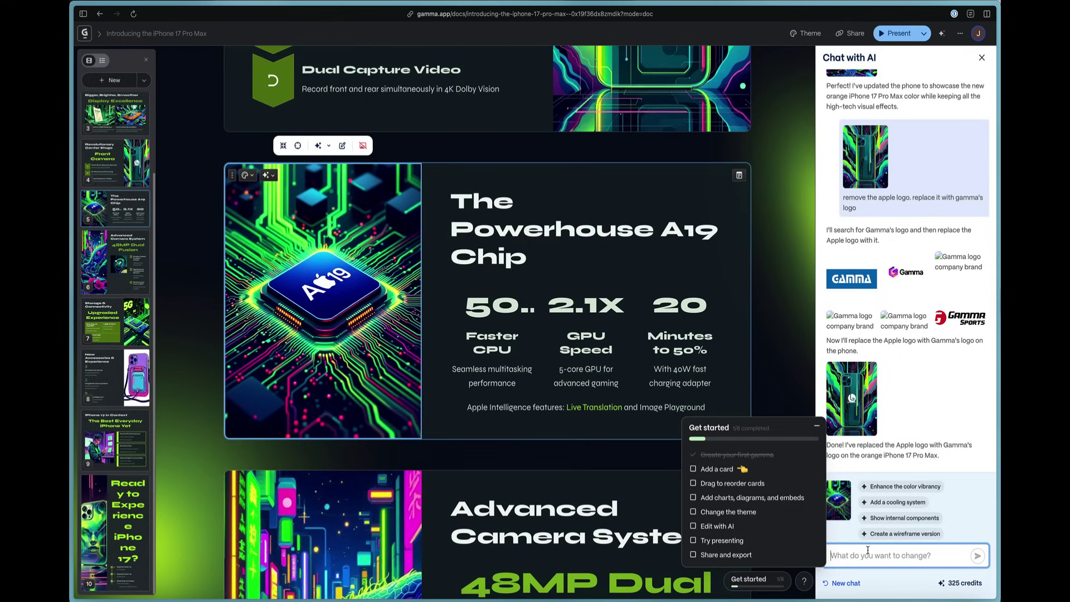
type("add a")
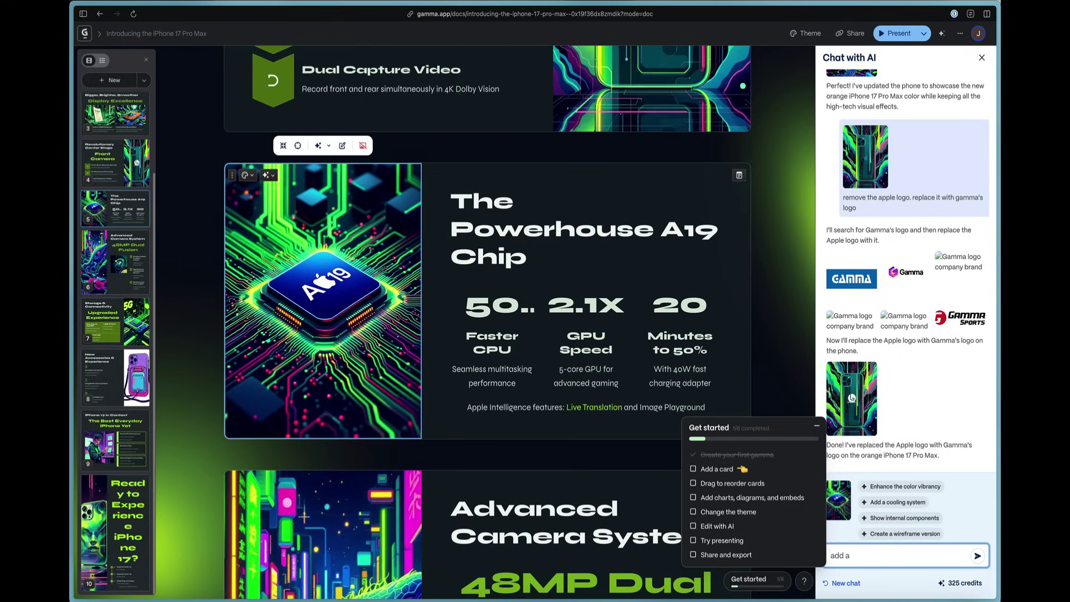
type(" halo a ring on top")
key("Return")
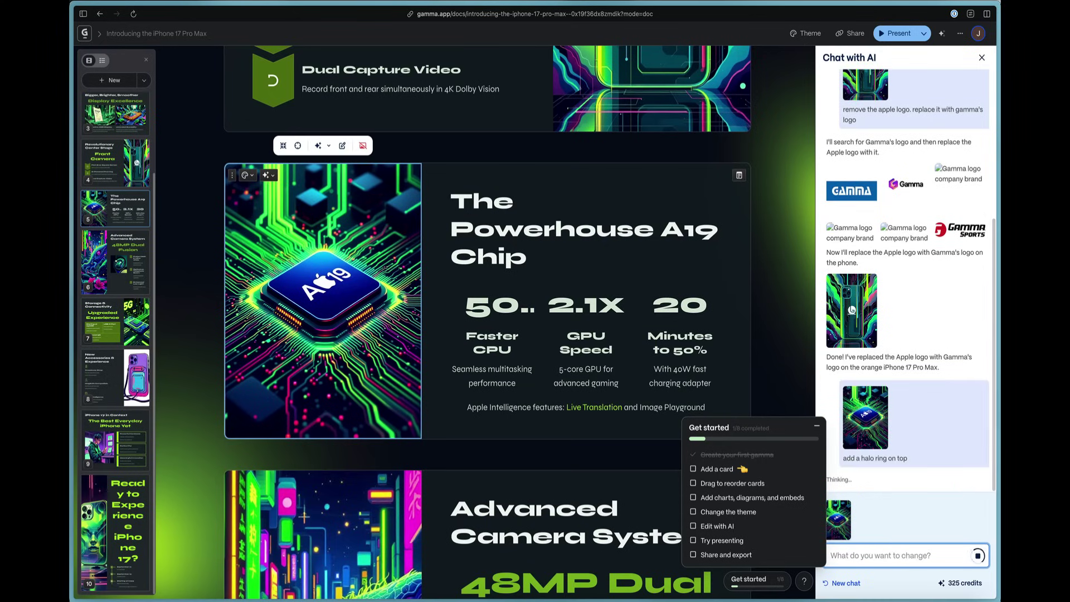
- Hide the getting-started checklist and continue down the deck
left_click(816, 430)
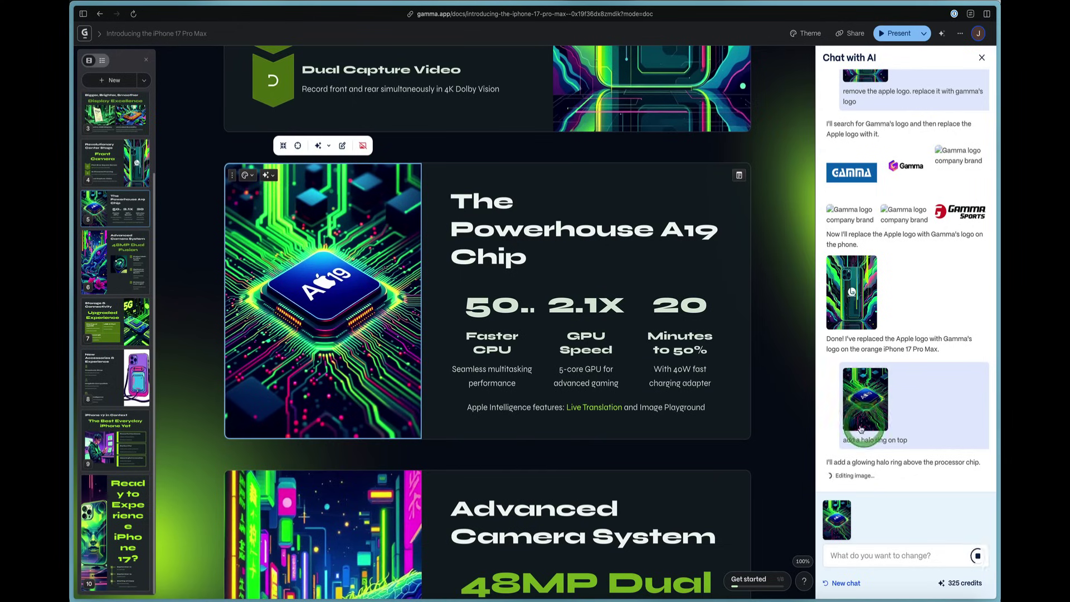
left_click(675, 433)
scroll(675, 433, "down", 1)
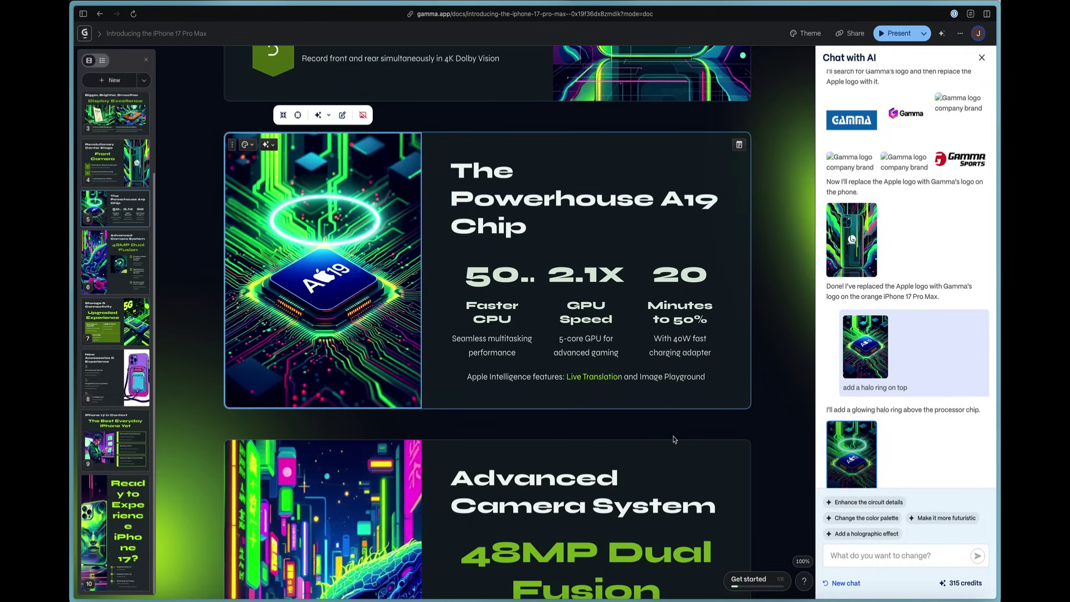
- Open the getting-started checklist and look over its steps
left_click(750, 579)
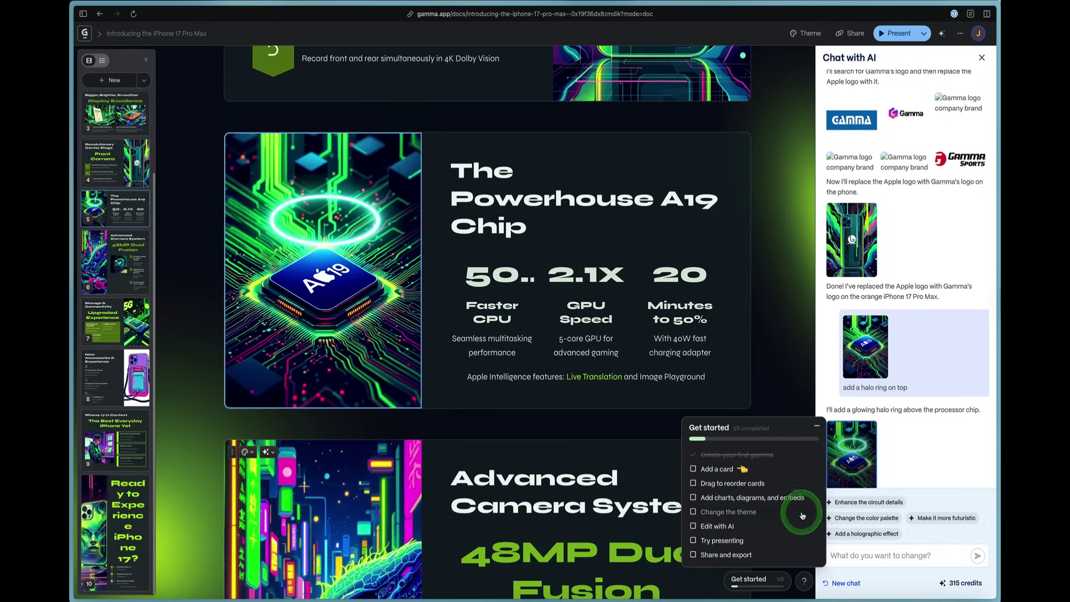
scroll(797, 505, "up", 5)
scroll(803, 516, "down", 3)
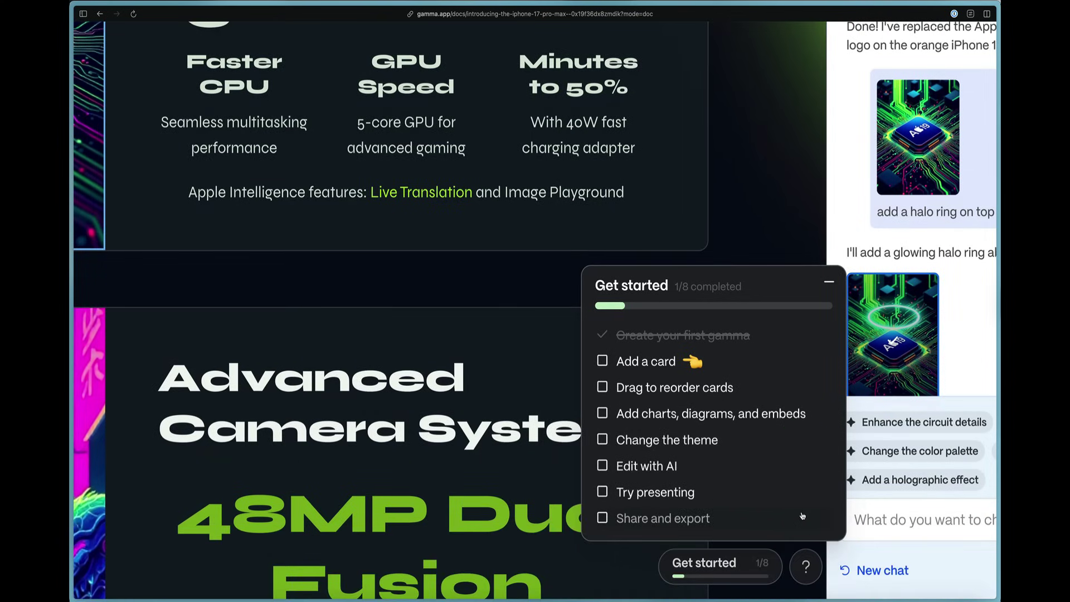
left_click(695, 338)
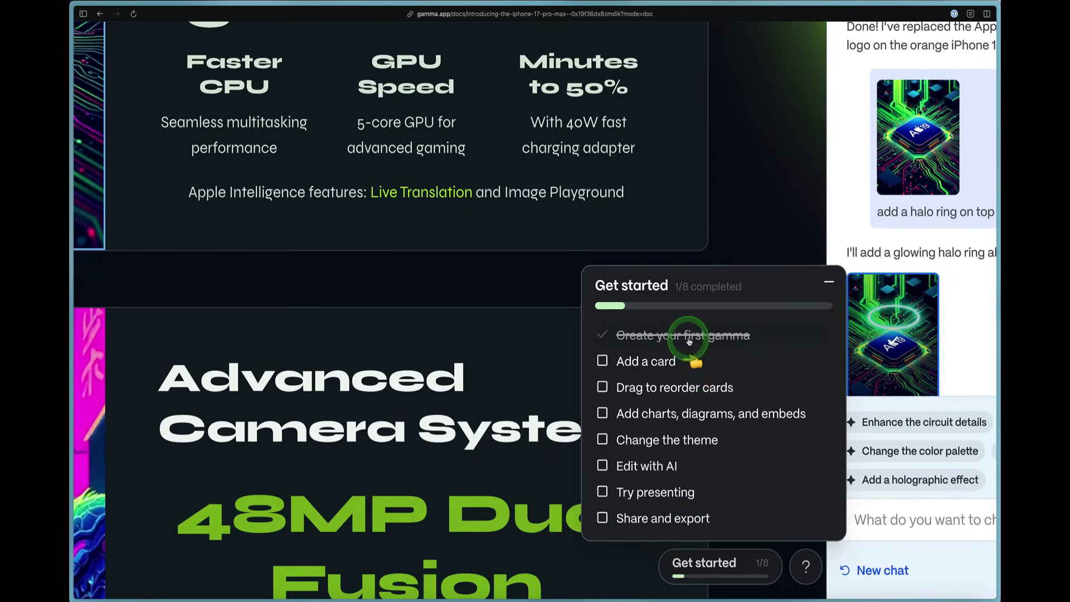
scroll(696, 340, "down", 5)
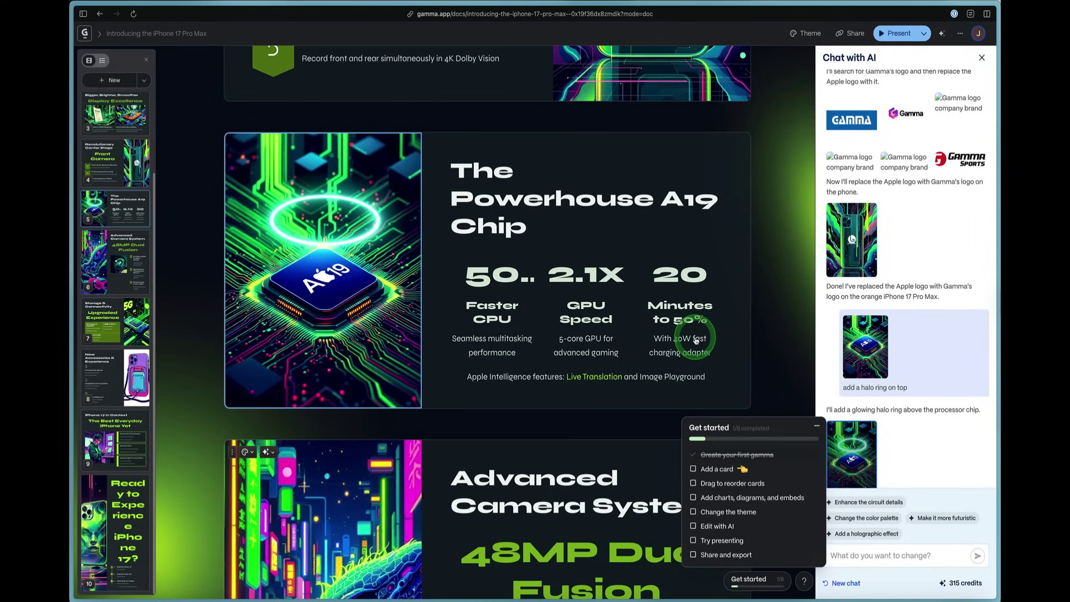
- Add a final card titled 'Hello Gamma' with 'This is incredible!!!', marking Add a card done
left_click(109, 82)
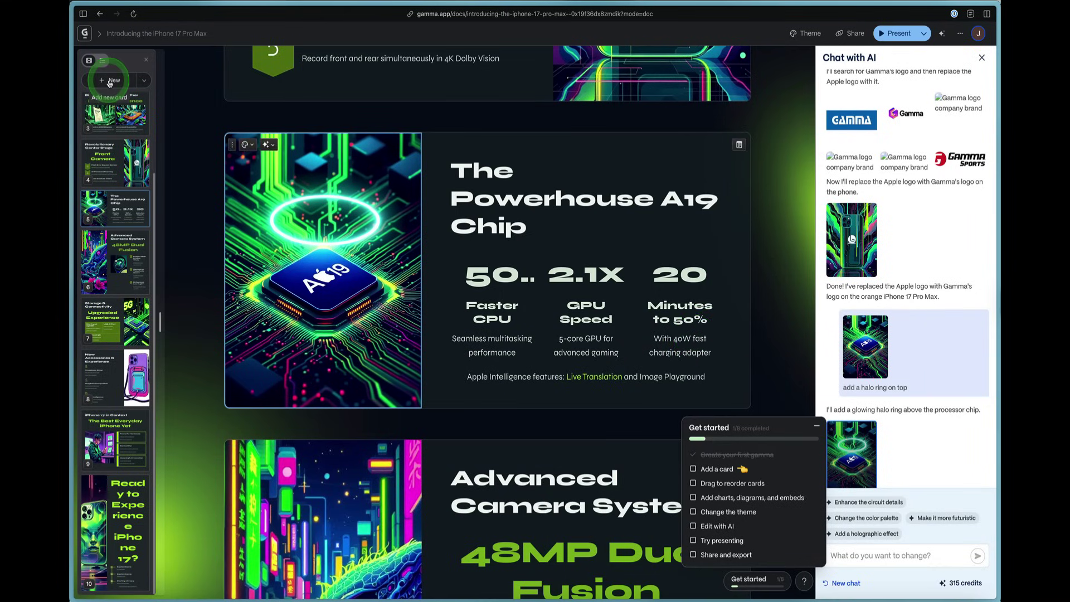
left_click(115, 82)
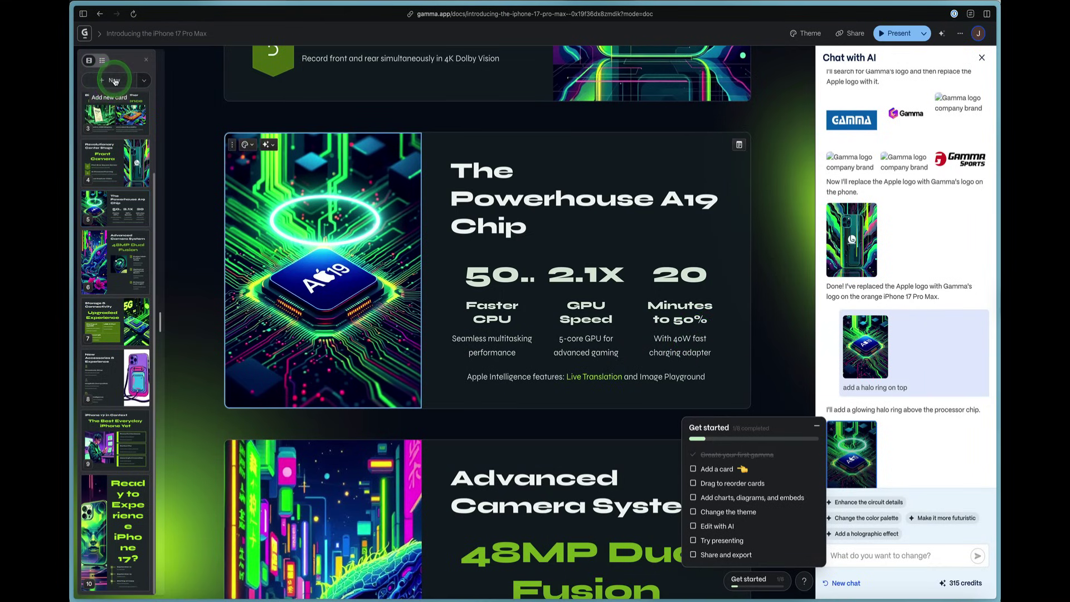
left_click(301, 370)
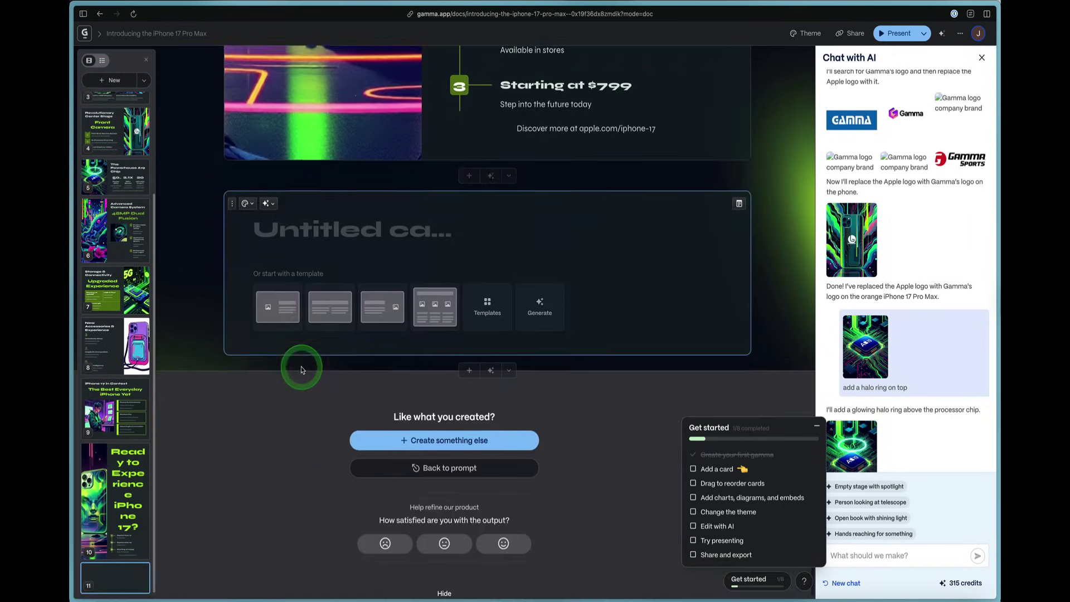
type("H")
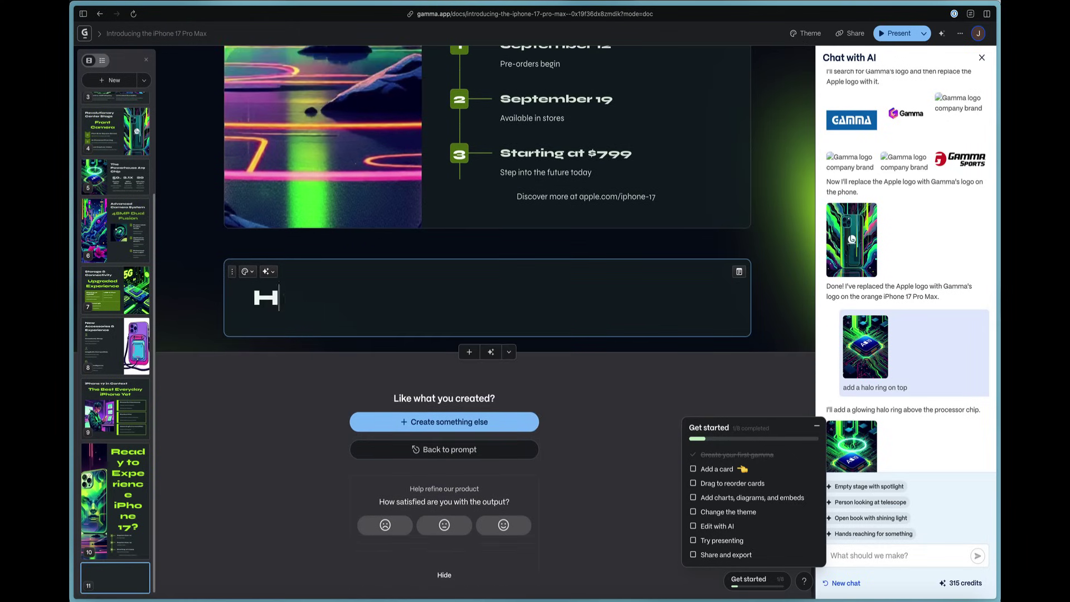
type("ello Gam")
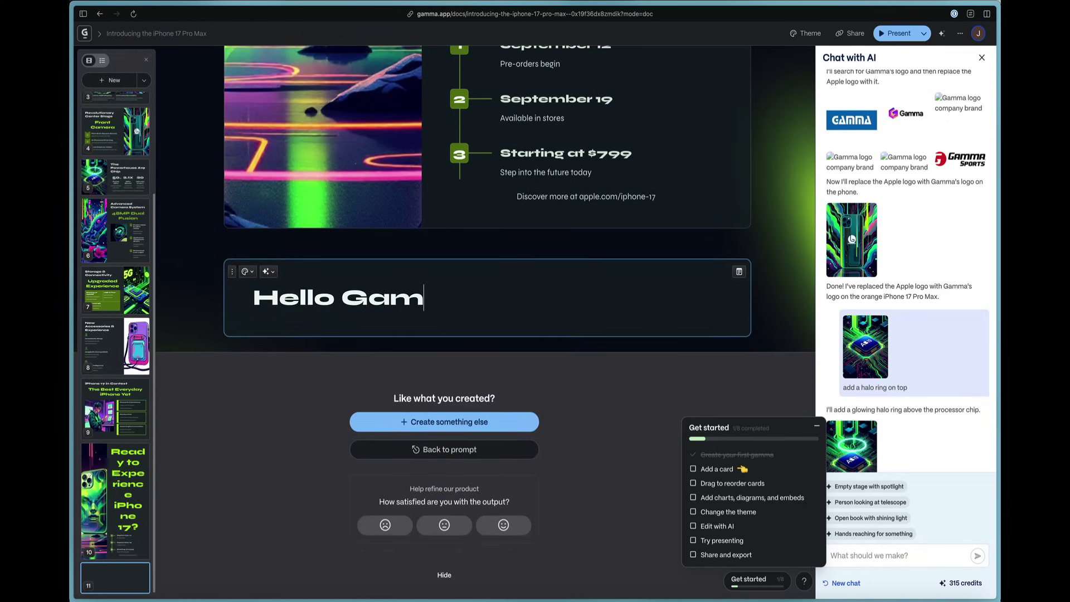
type("a")
key("Return")
type("This is incredible!!!")
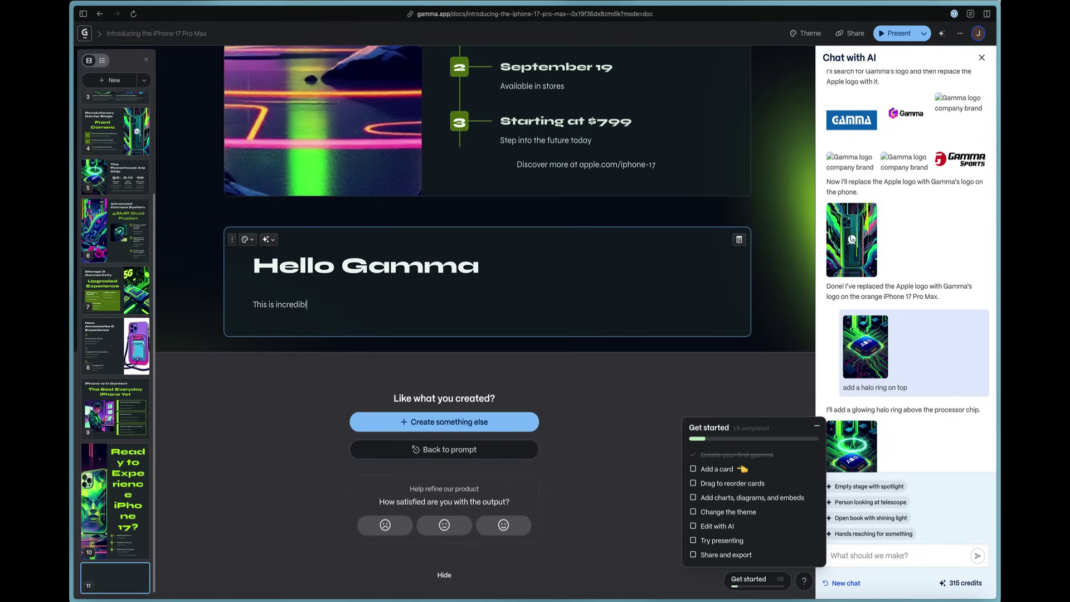
left_click(697, 471)
left_click(687, 486)
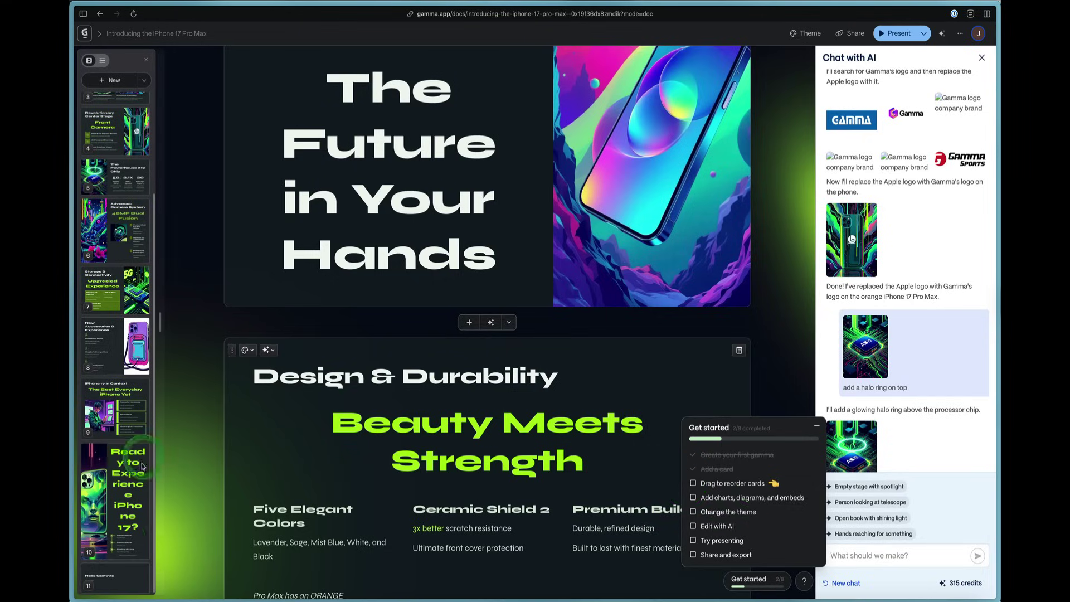
- Drag the Hello Gamma card up to 9th place, just above iPhone 17 in Context
scroll(148, 512, "down", 1)
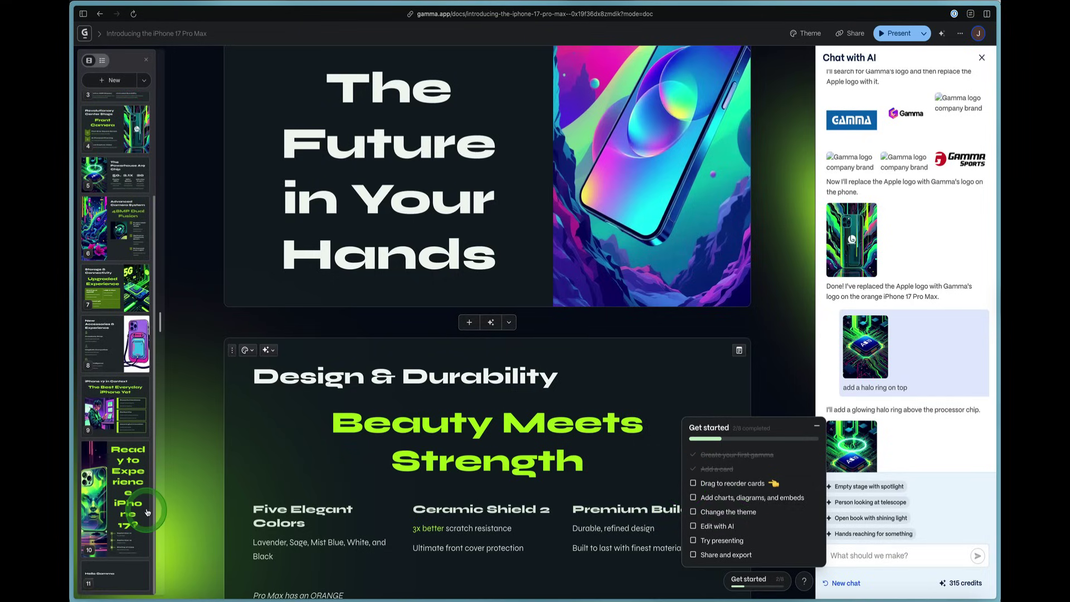
left_click_drag(129, 511, 93, 462)
left_click(116, 577)
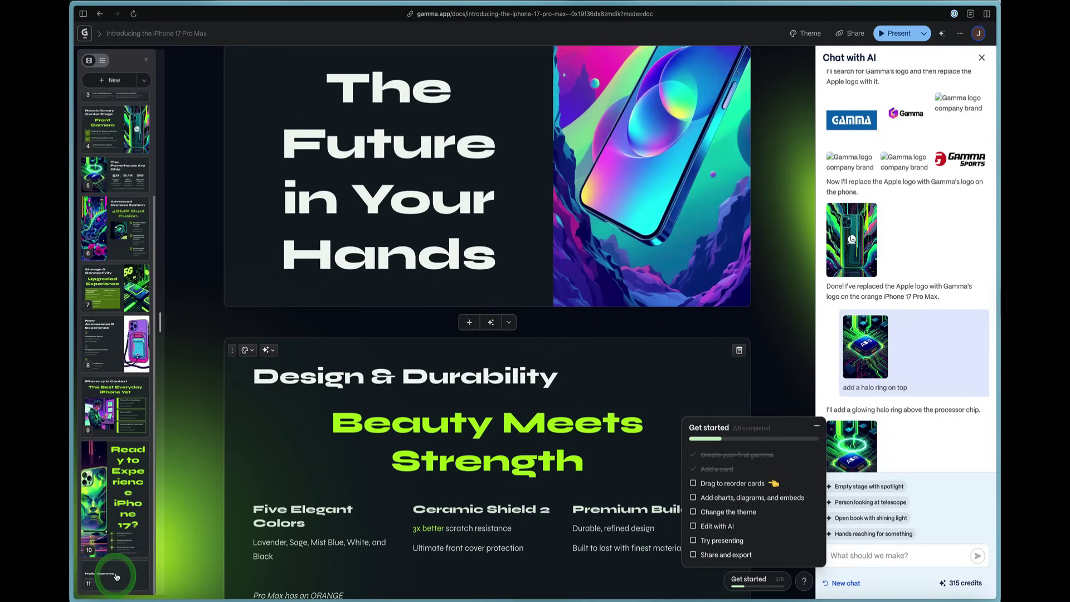
left_click_drag(116, 576, 114, 468)
left_click(215, 419)
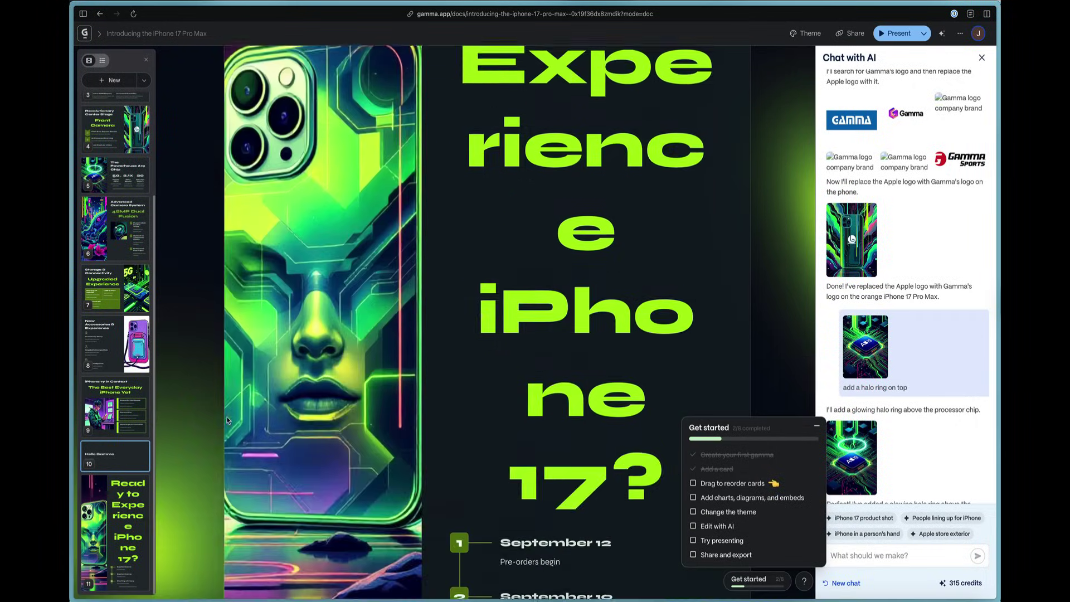
left_click(124, 463)
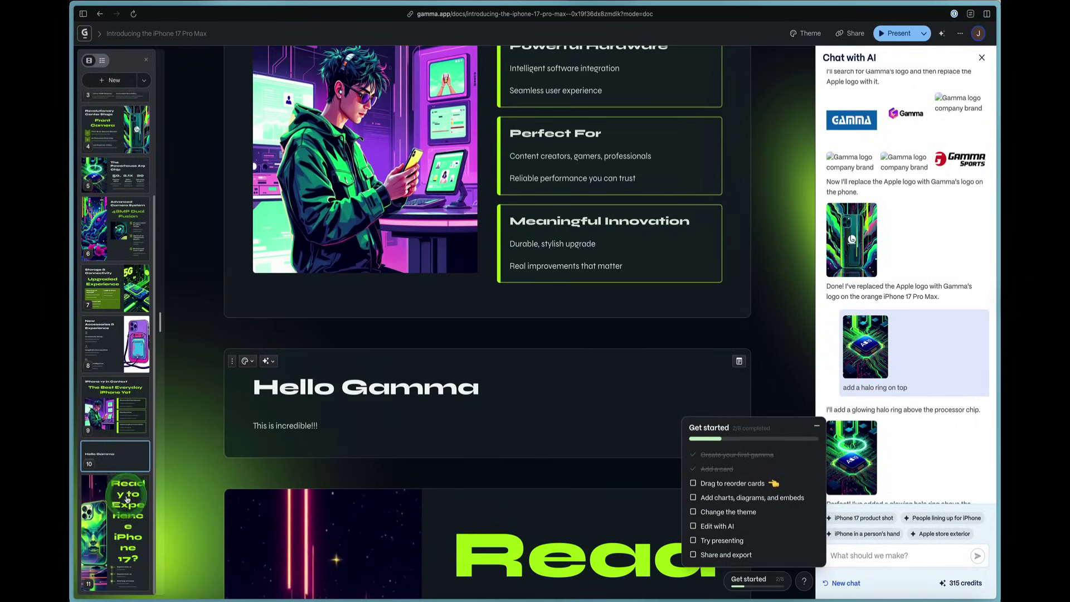
scroll(390, 234, "up", 3)
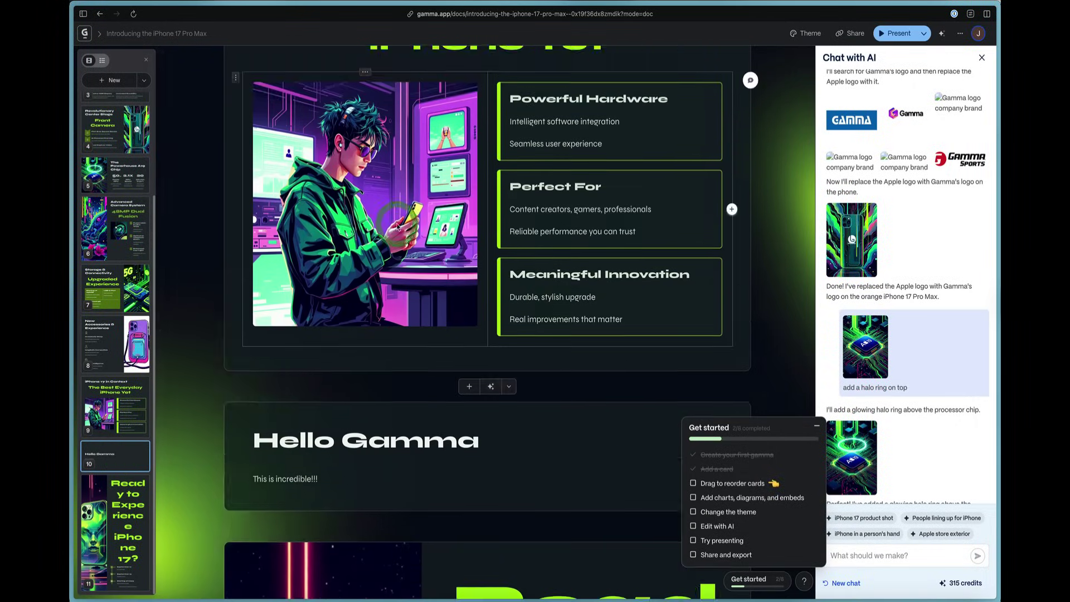
left_click(397, 226)
scroll(397, 225, "up", 2)
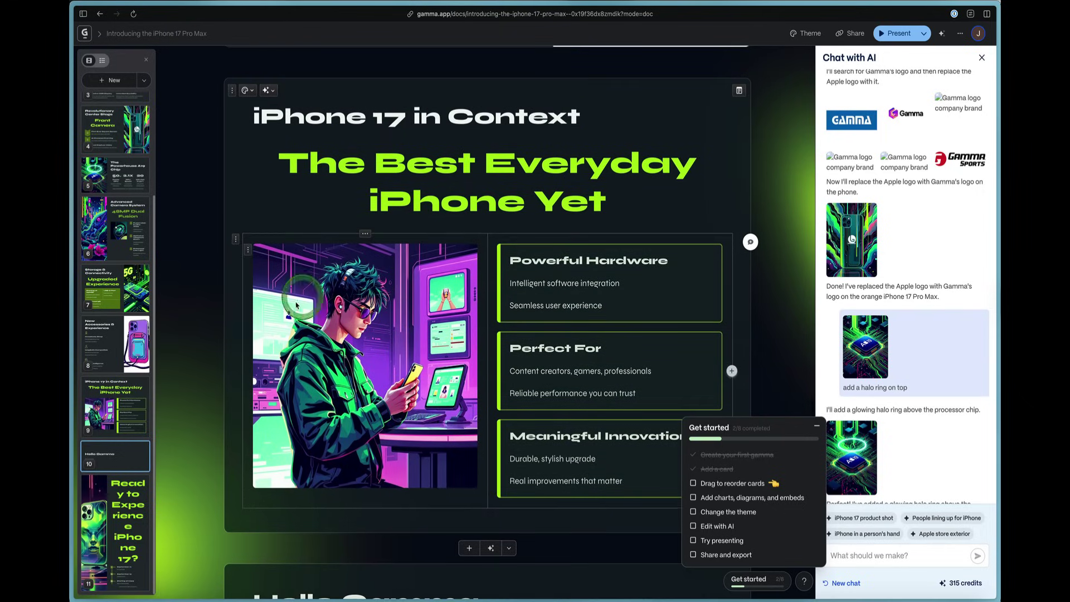
left_click_drag(131, 456, 133, 379)
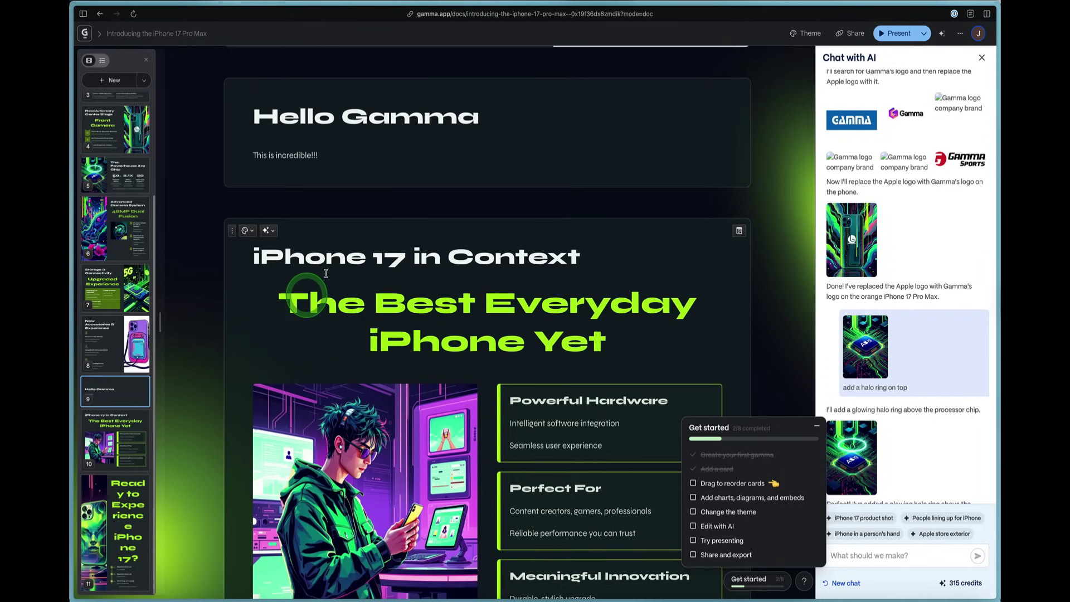
scroll(326, 273, "up", 1)
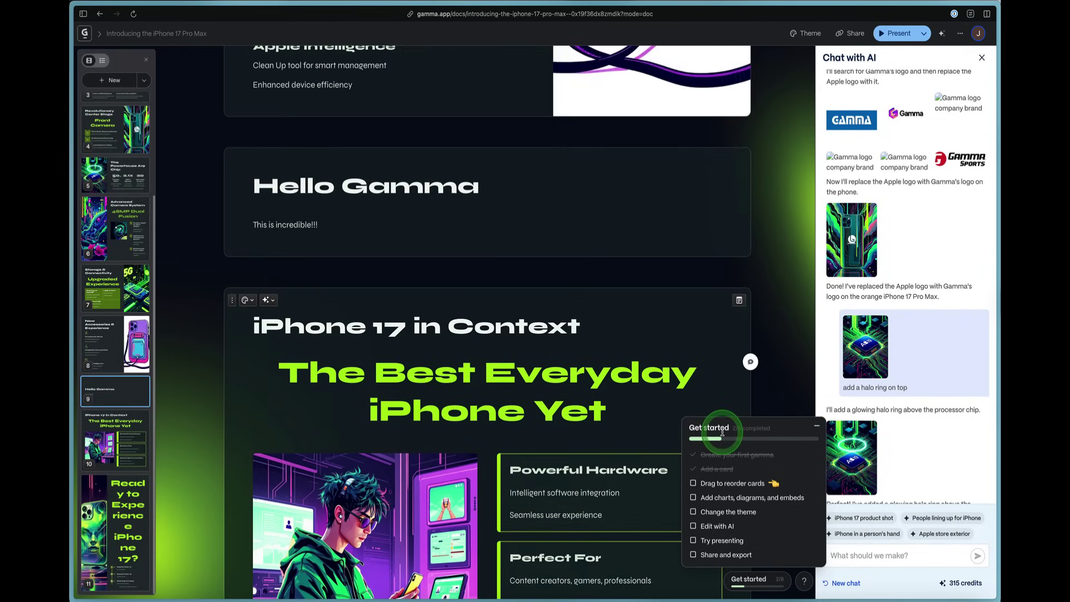
- Dismiss the Drag to reorder tip, marking that checklist step done
left_click(696, 482)
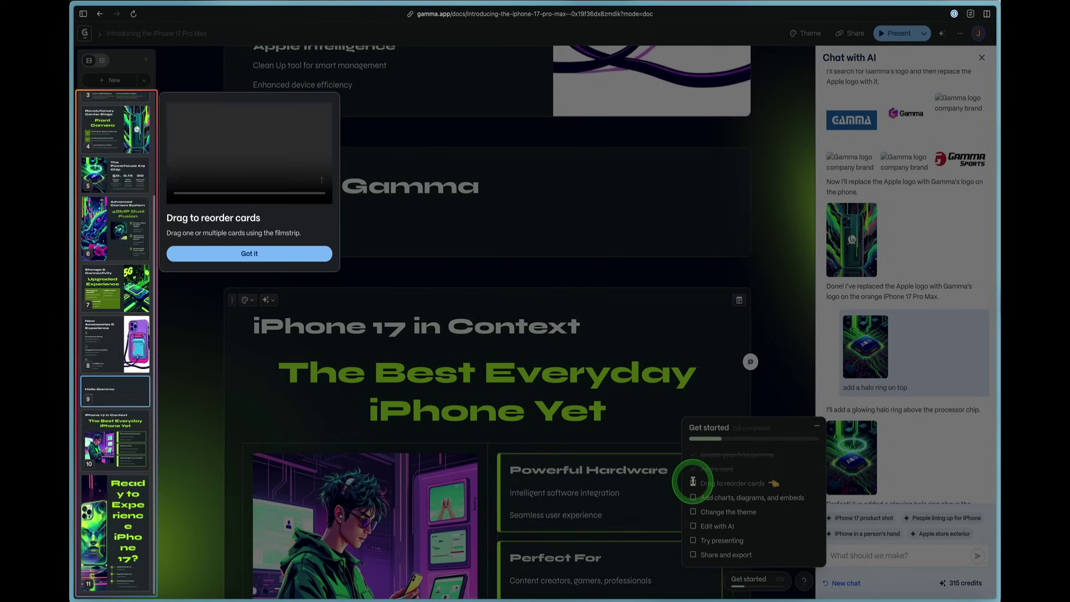
left_click(310, 255)
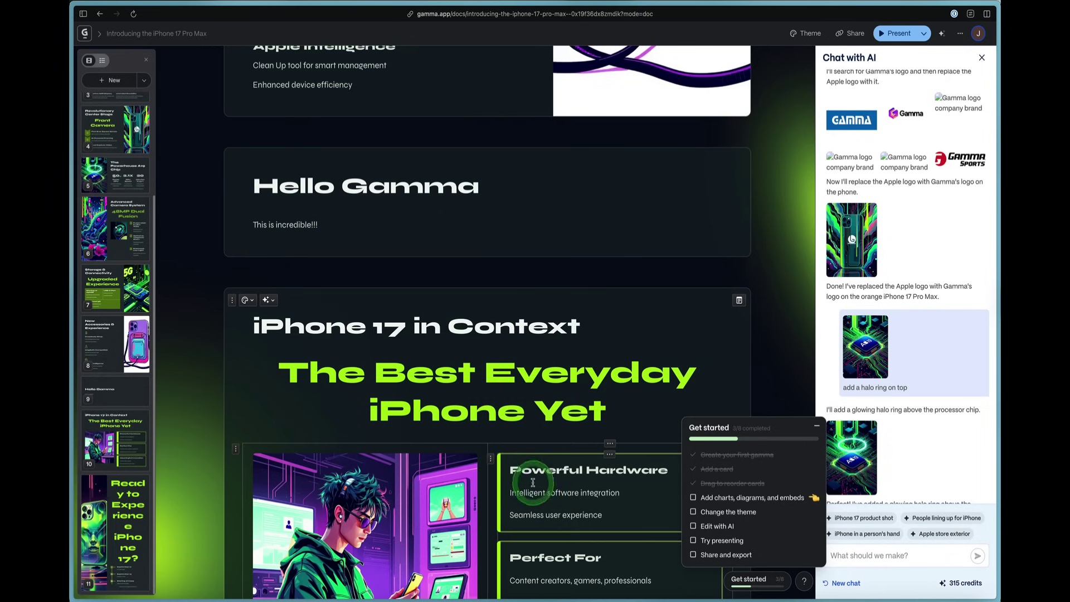
scroll(485, 492, "down", 5)
scroll(485, 492, "up", 20)
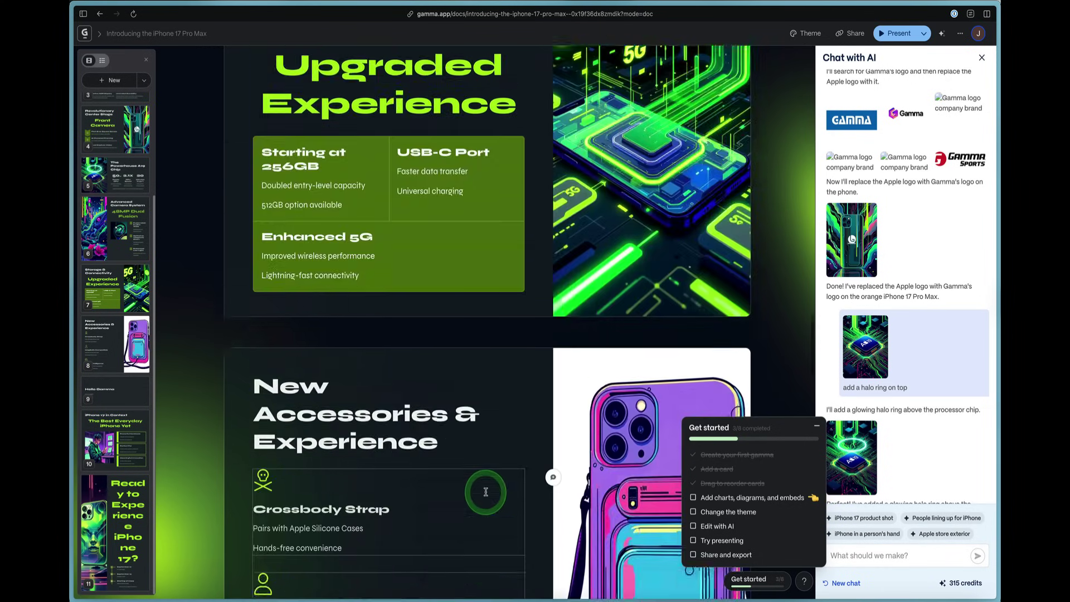
scroll(486, 492, "down", 4)
scroll(486, 491, "up", 15)
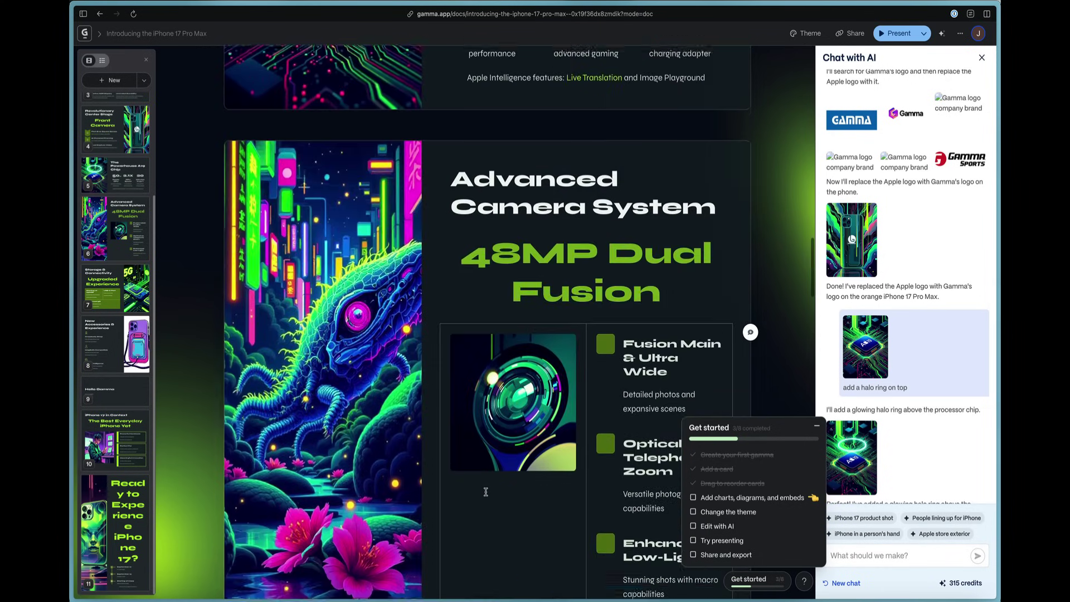
scroll(485, 492, "up", 2)
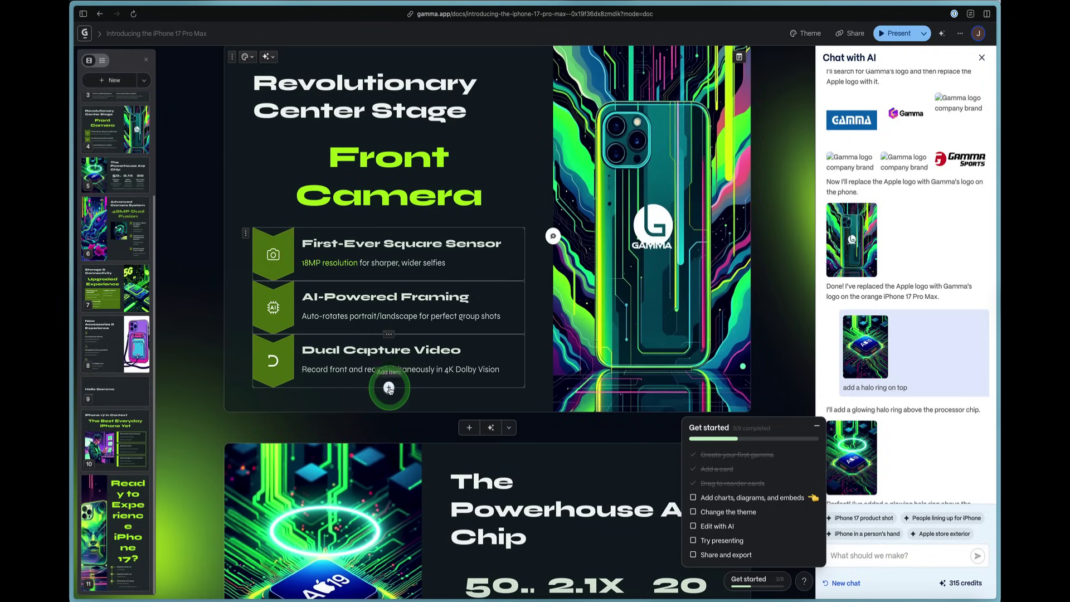
- Add an empty fourth row under Dual Capture Video and mark Edit with AI done
left_click(388, 387)
left_click(426, 399)
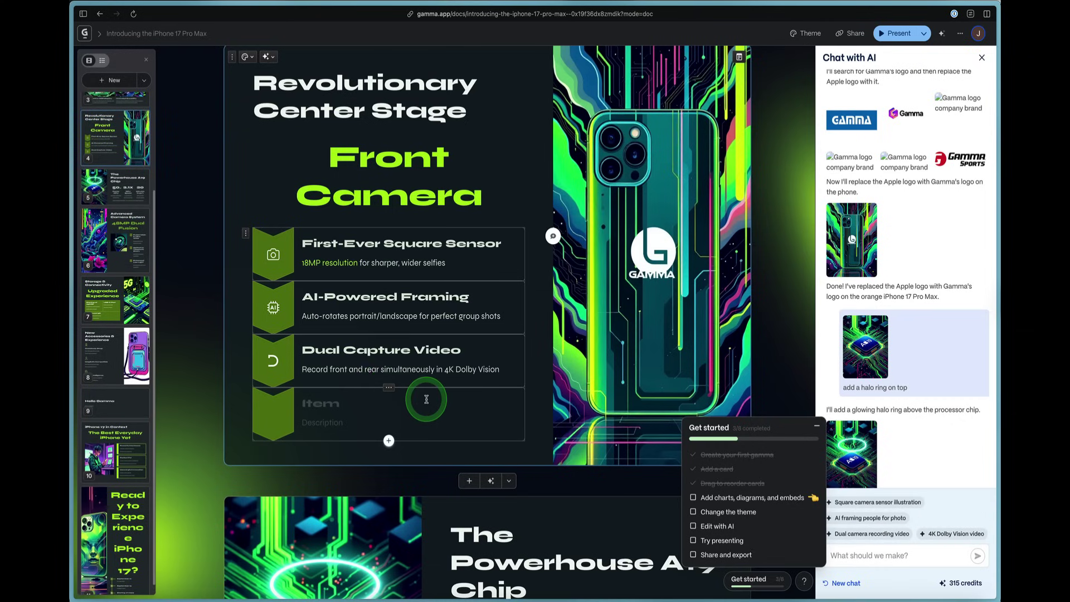
left_click(350, 403)
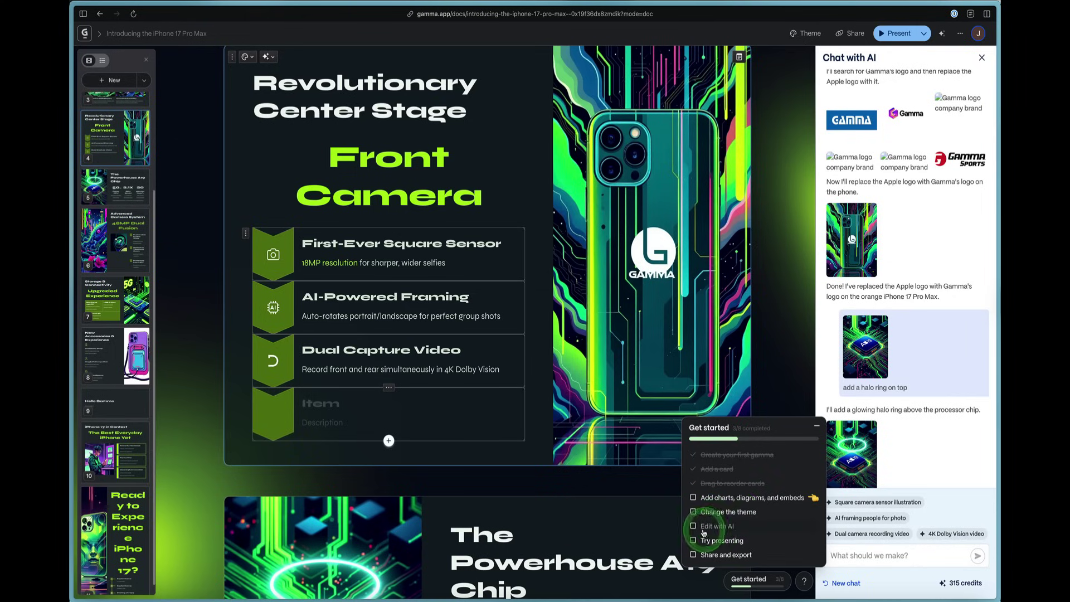
left_click(703, 527)
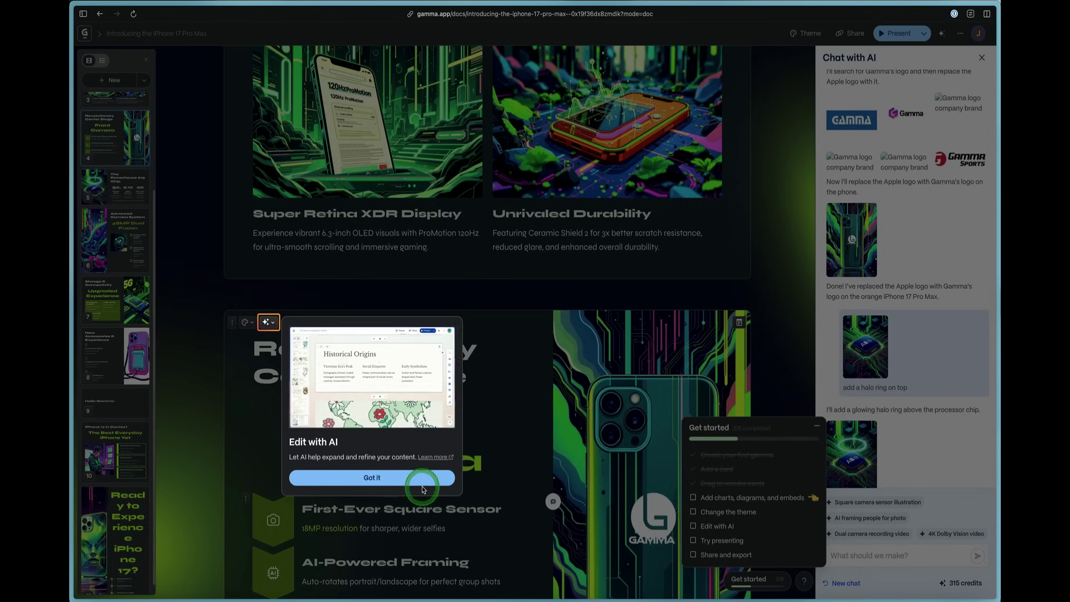
left_click(423, 489)
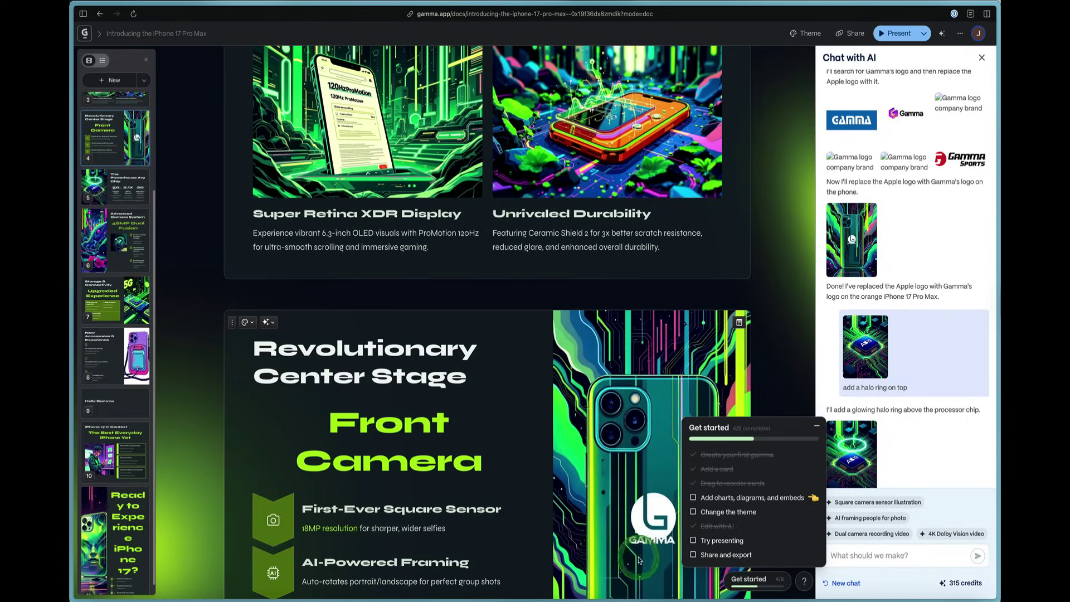
- Present the iPhone 17 Pro Max deck and advance through the A19 Chip and Advanced Camera System cards
left_click(895, 33)
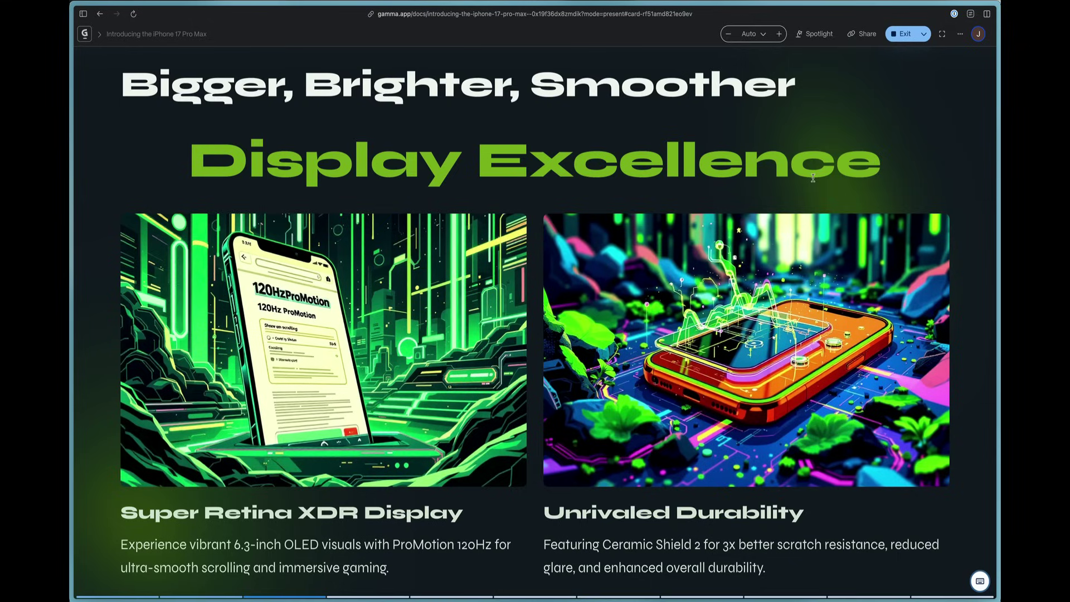
left_click(796, 341)
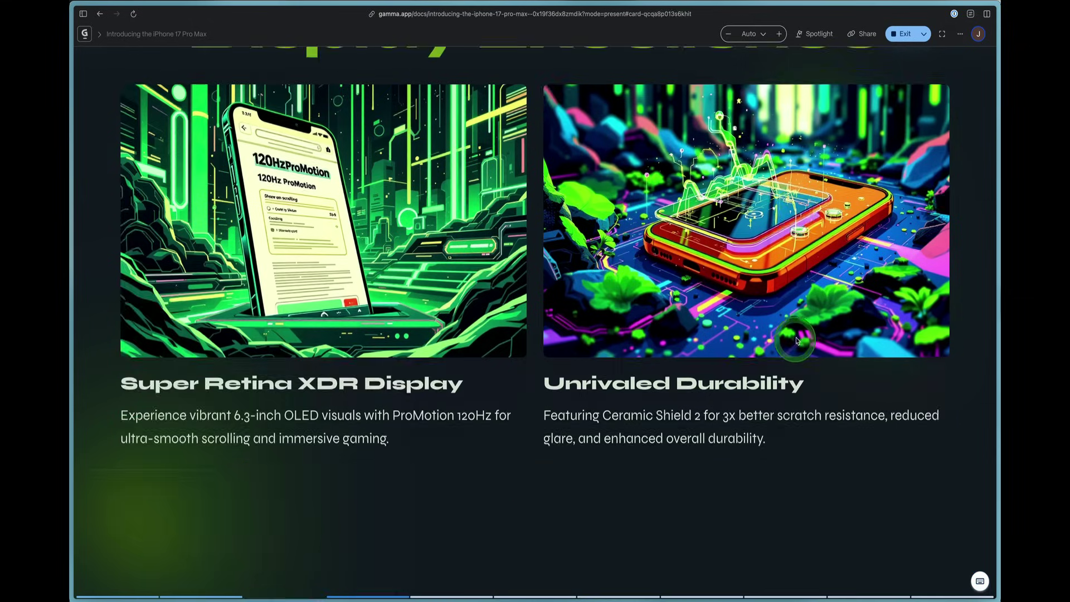
left_click(796, 340)
- Spotlight the current card's heading, then exit present mode back to the editor
scroll(796, 341, "down", 3)
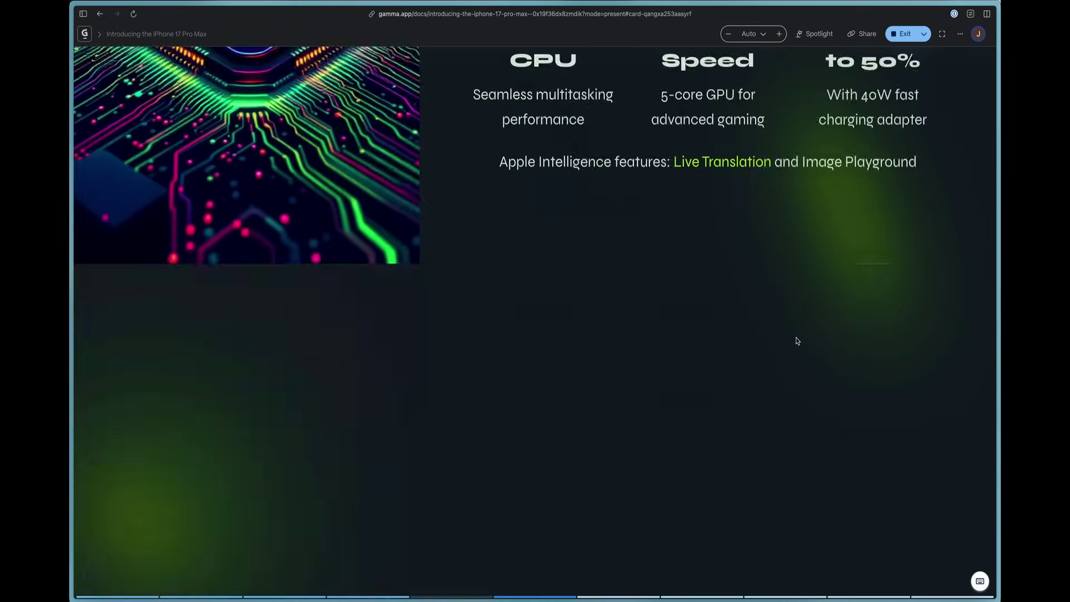
scroll(795, 341, "up", 5)
scroll(796, 341, "up", 2)
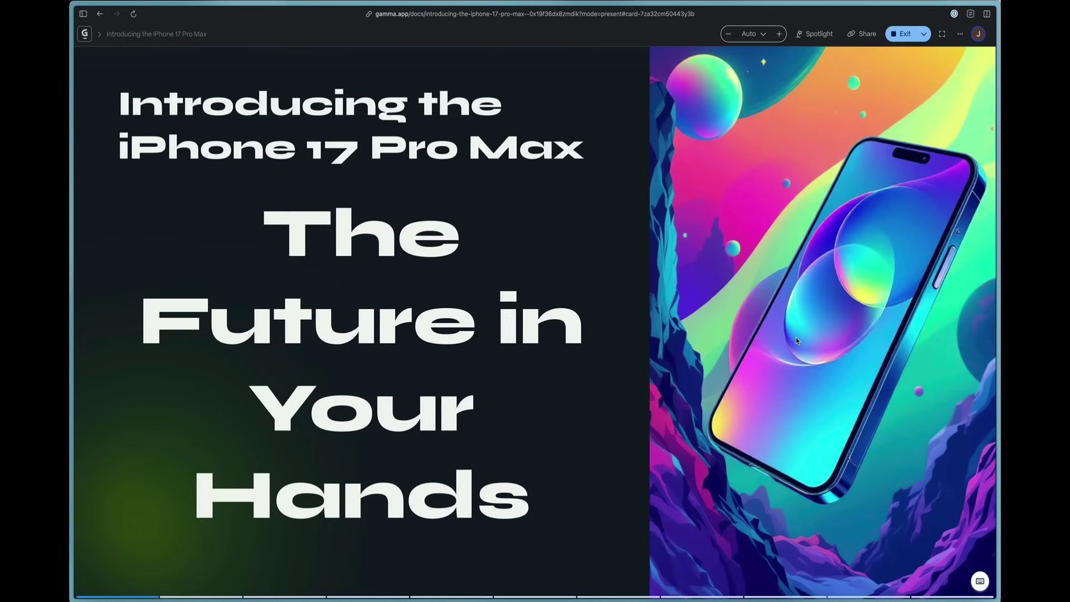
scroll(796, 341, "down", 5)
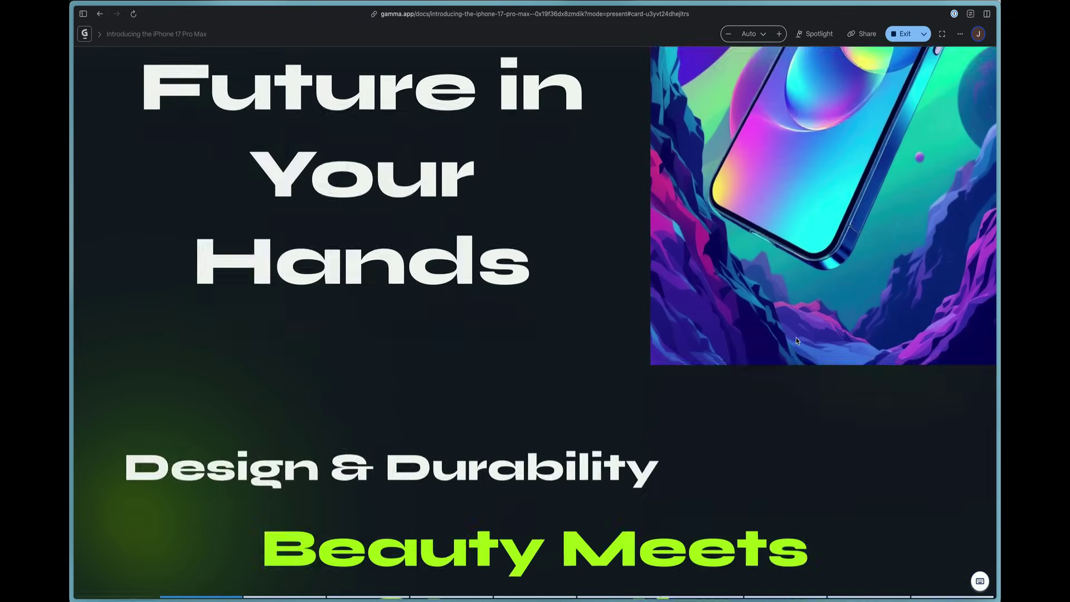
scroll(797, 342, "down", 2)
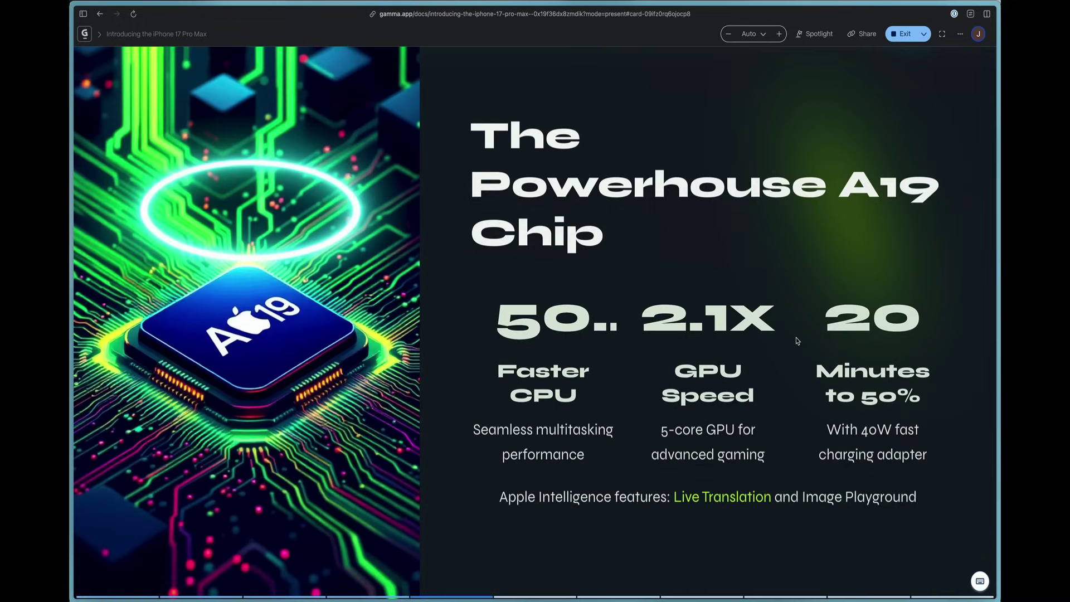
left_click(832, 34)
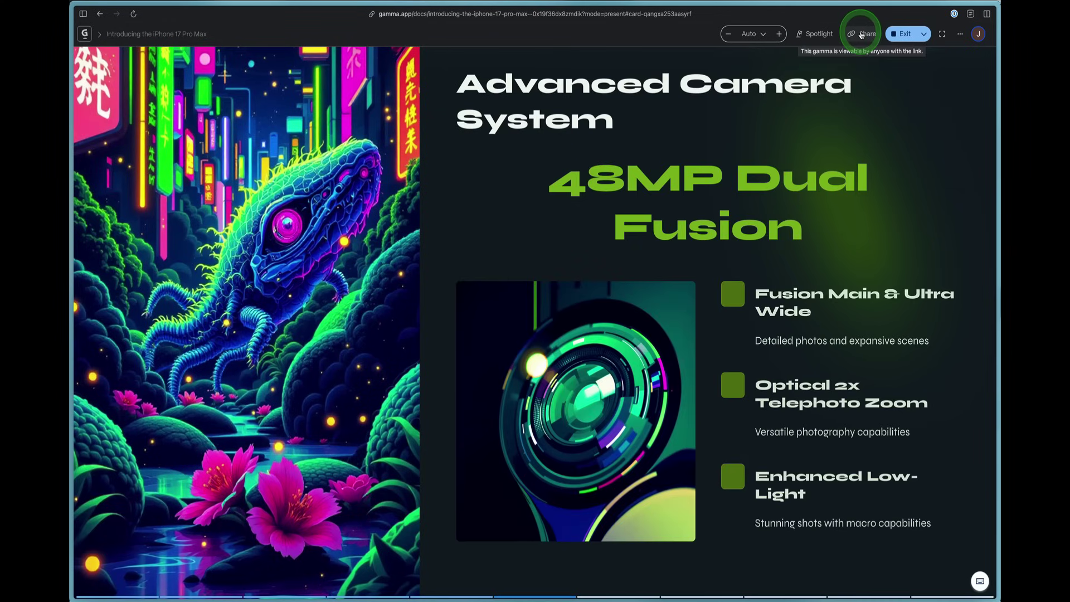
left_click(903, 35)
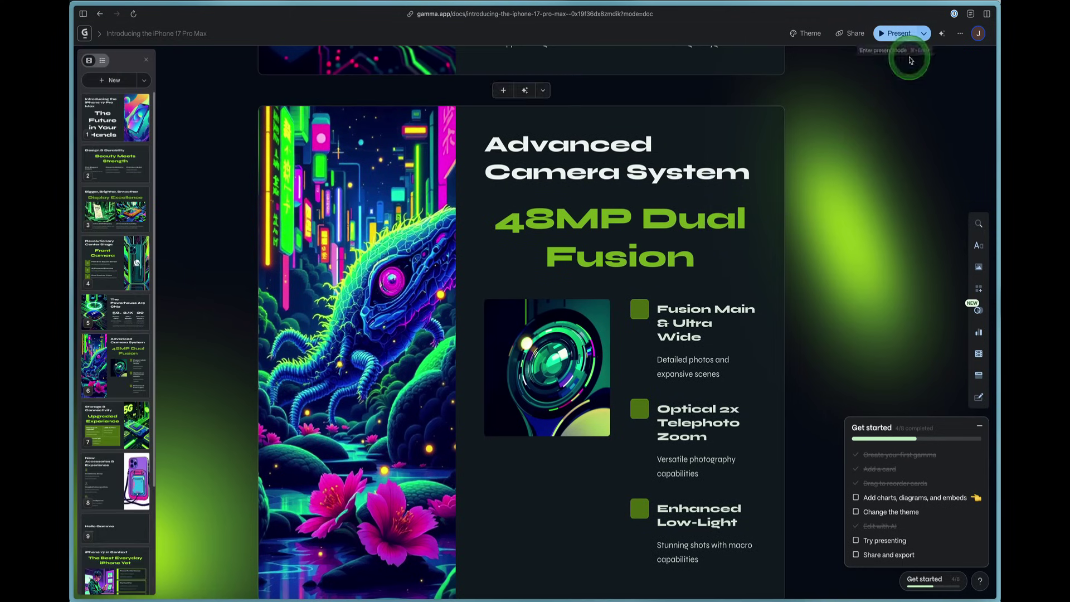
scroll(693, 411, "down", 3)
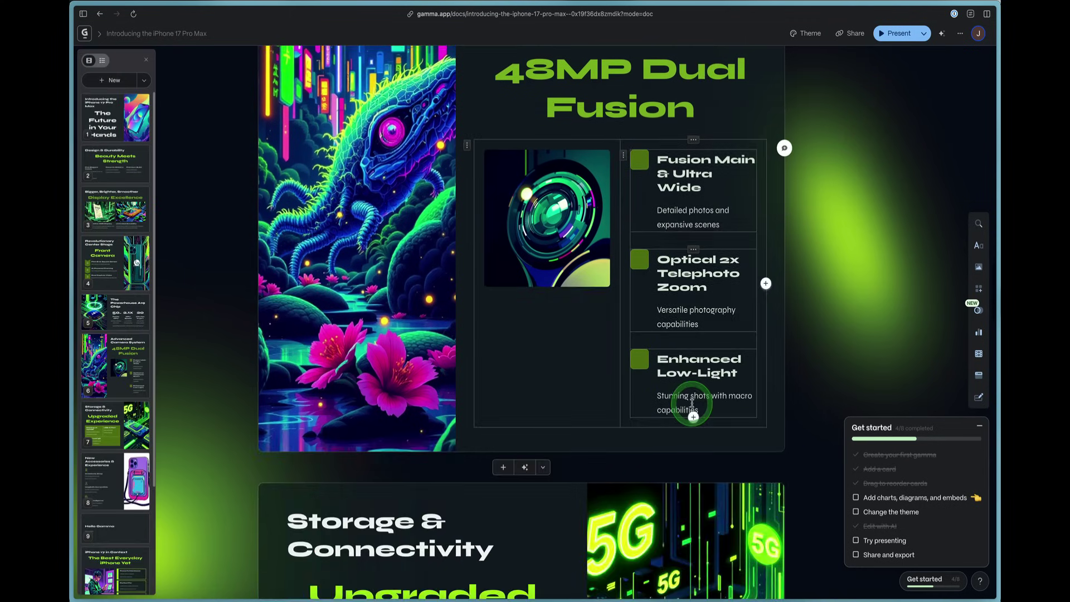
scroll(692, 402, "up", 20)
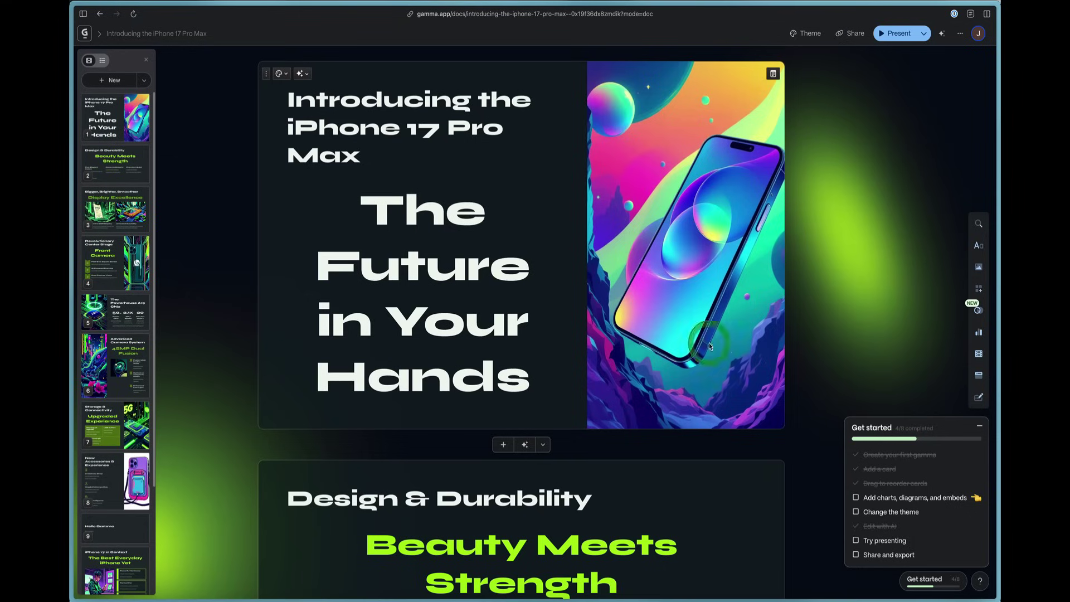
- From the gammas dashboard, start a new AI Generate gamma and set the output type to Webpage
left_click(87, 34)
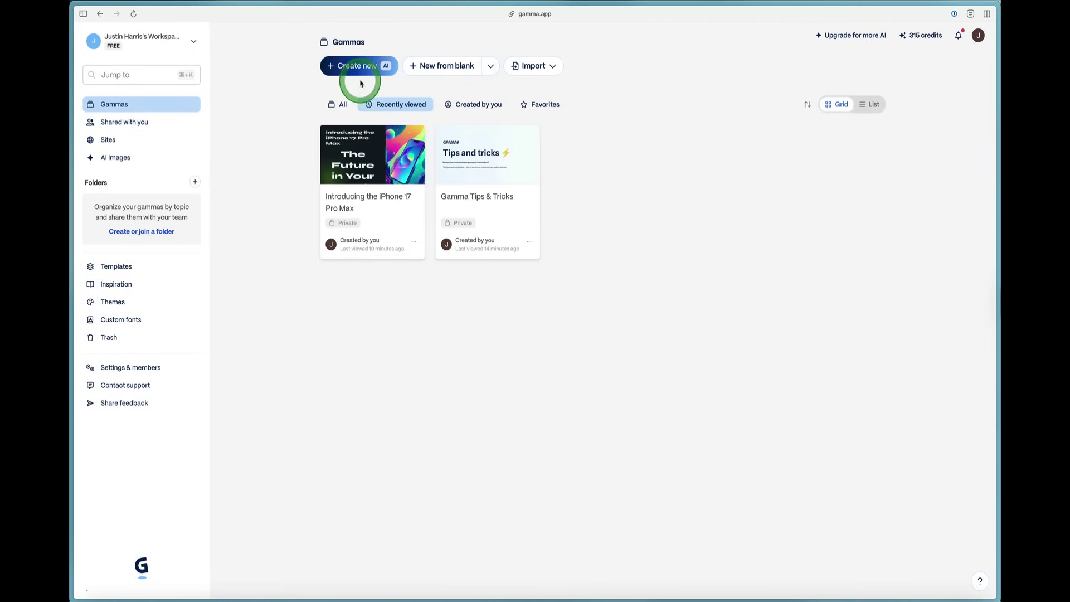
left_click(361, 66)
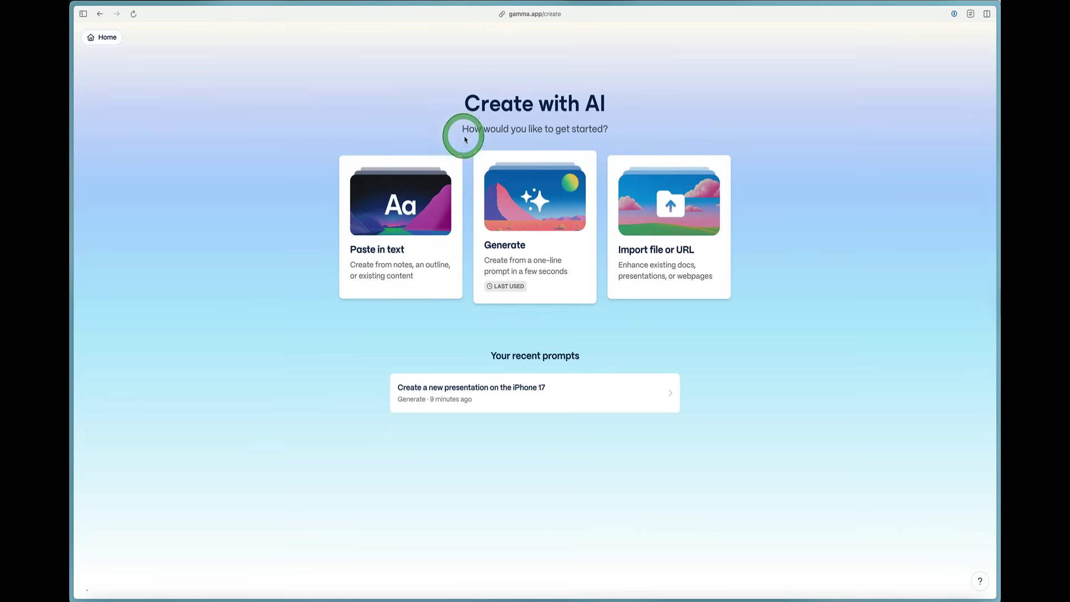
left_click(517, 249)
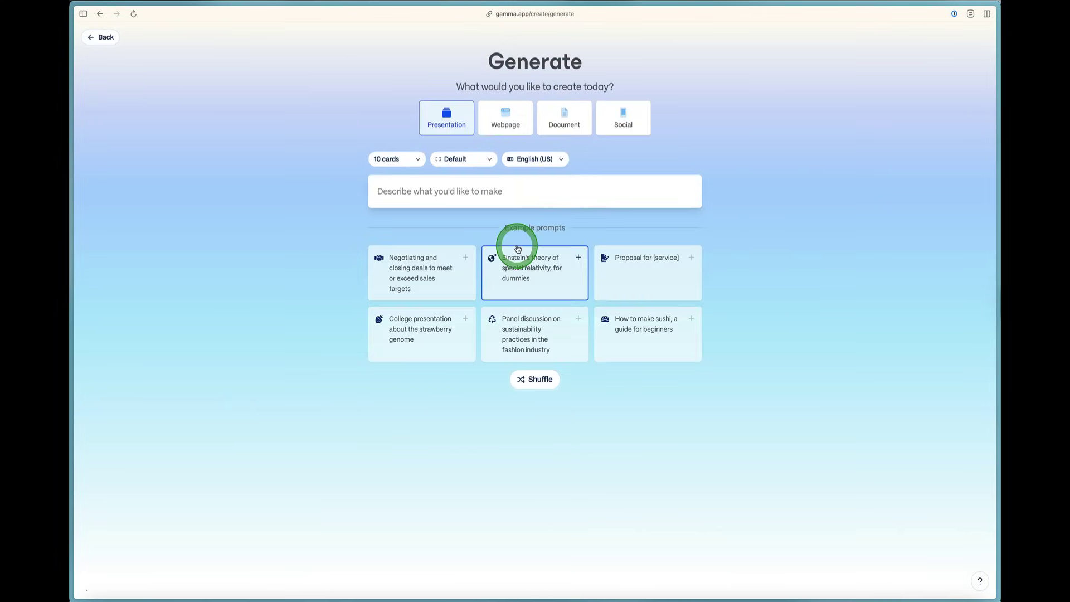
left_click(464, 196)
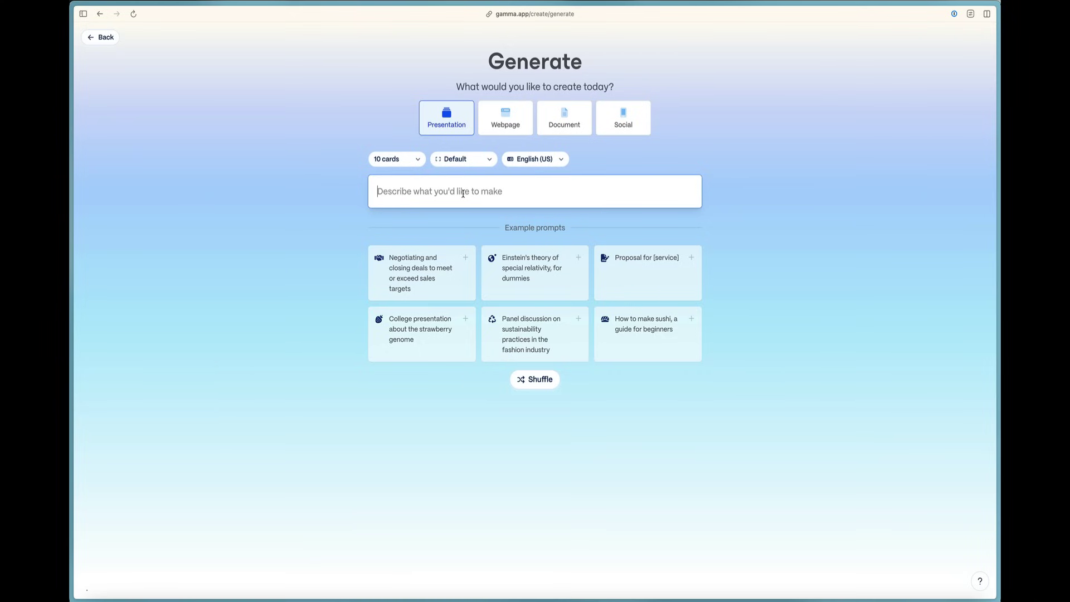
left_click(506, 122)
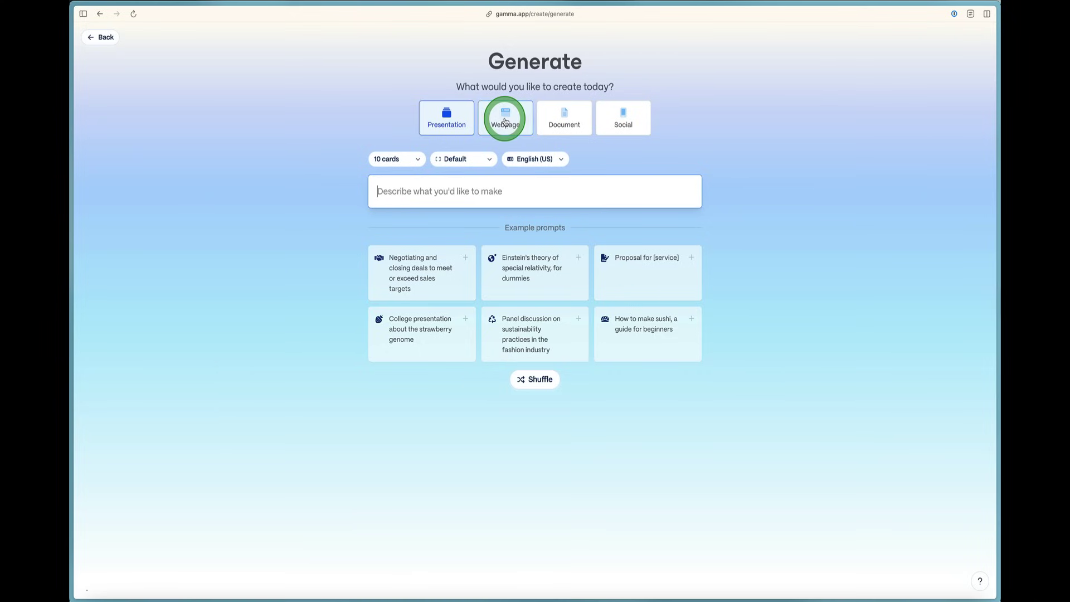
- Generate and review a 10-card outline from the prompt 'Make a wedding invite for tomorrow at 12 pm'
left_click(452, 194)
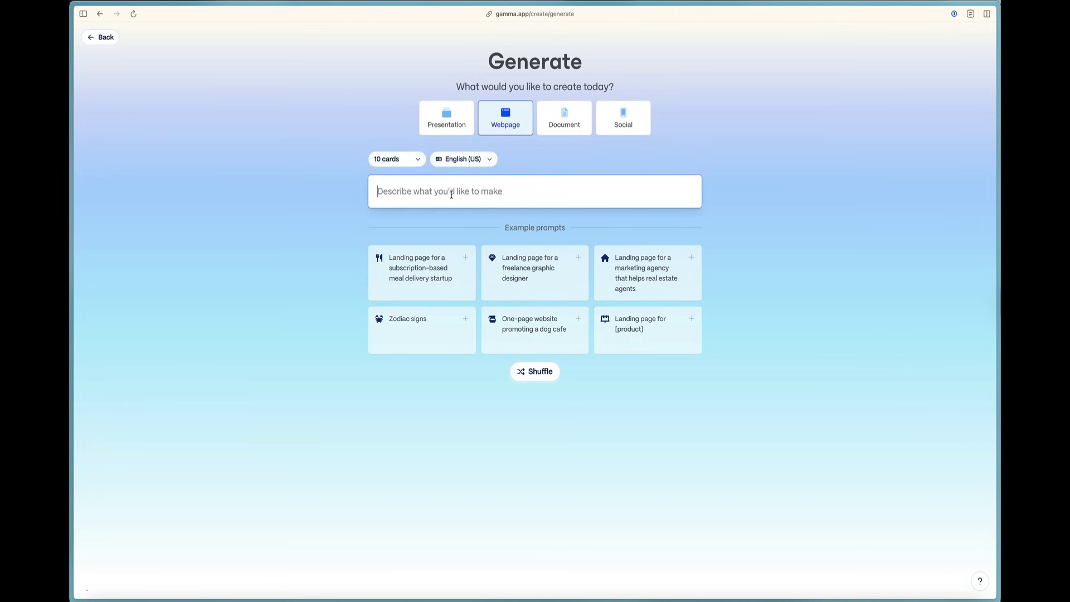
type("Make a wedding invite for tomorrow at 12 pm")
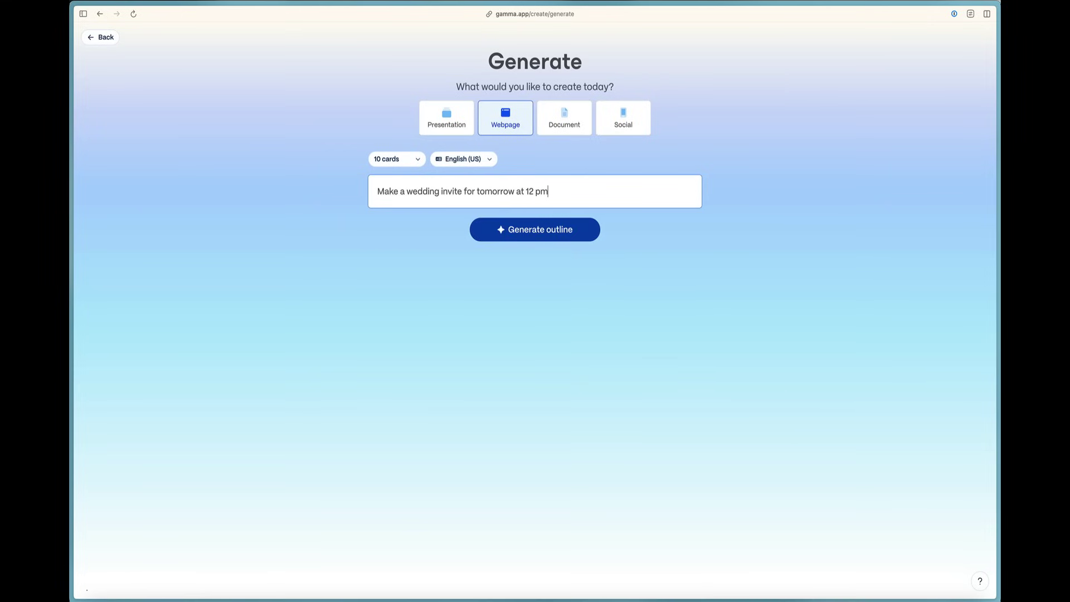
left_click(502, 230)
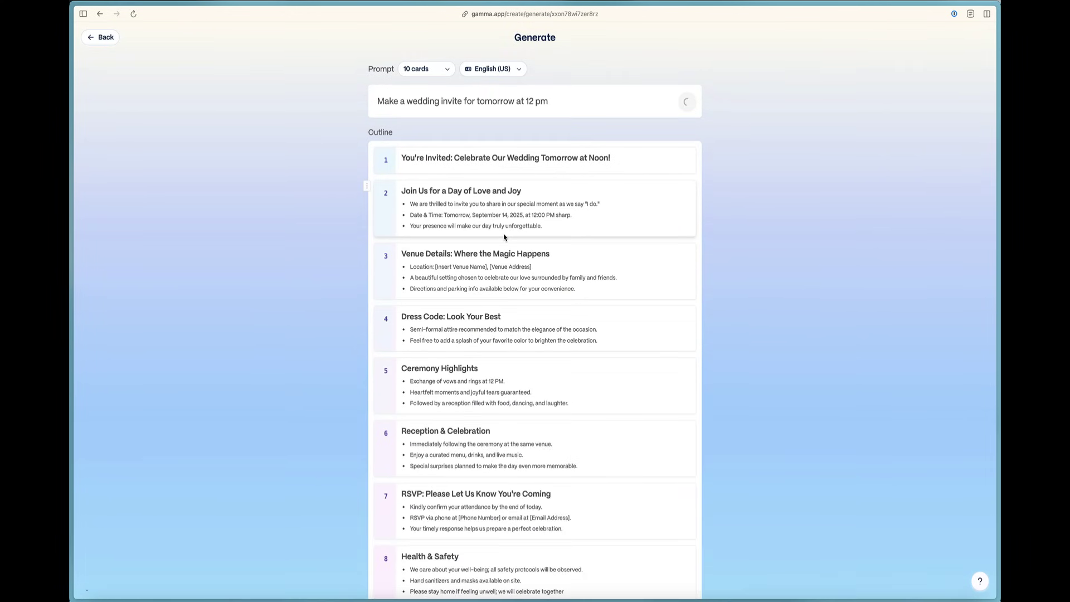
scroll(504, 237, "down", 3)
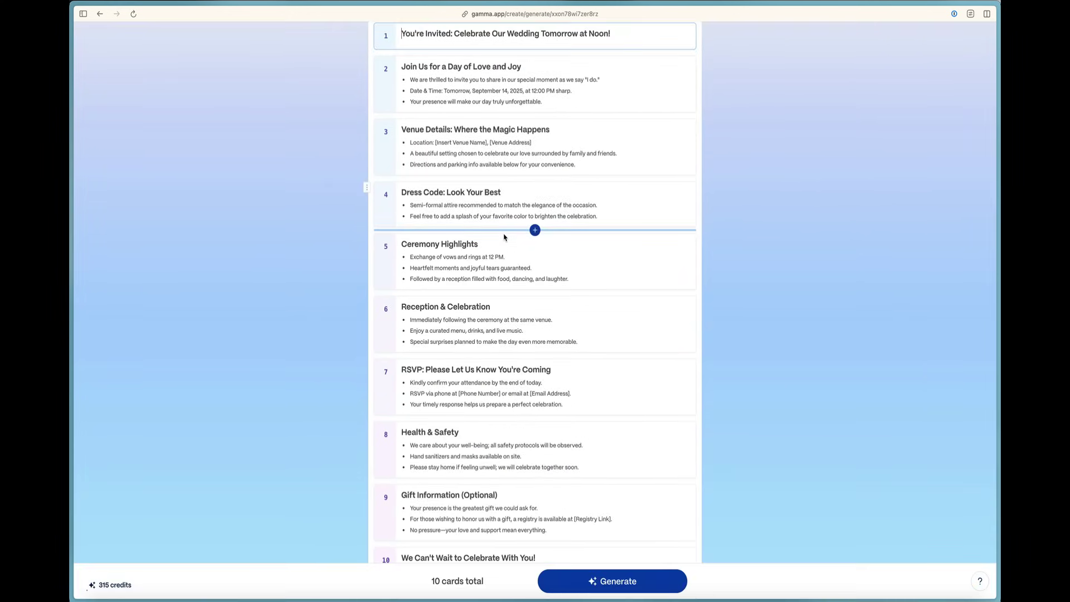
scroll(504, 237, "up", 3)
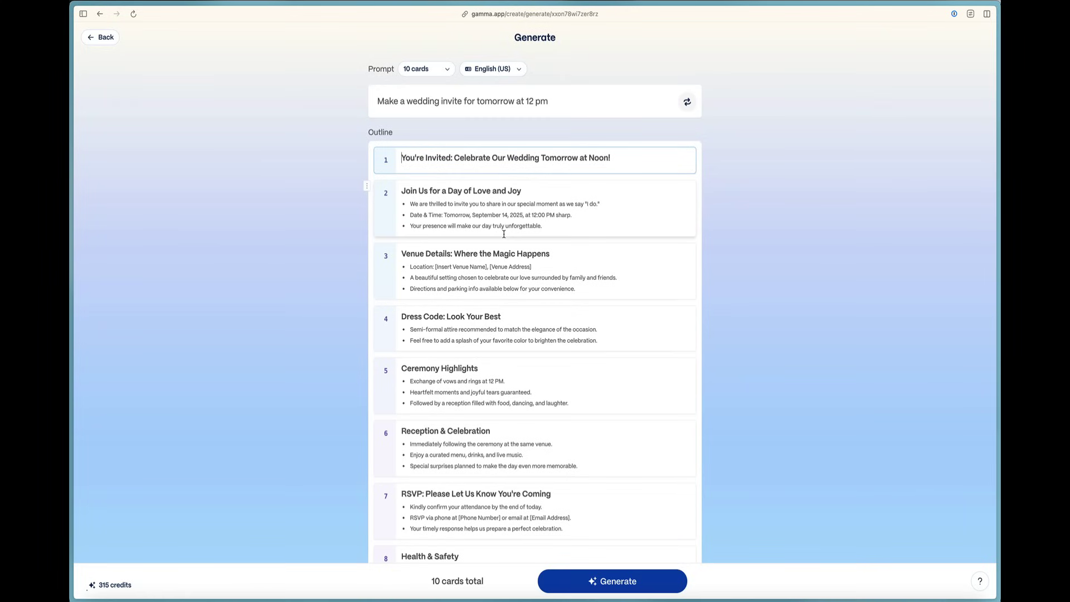
scroll(504, 234, "down", 1)
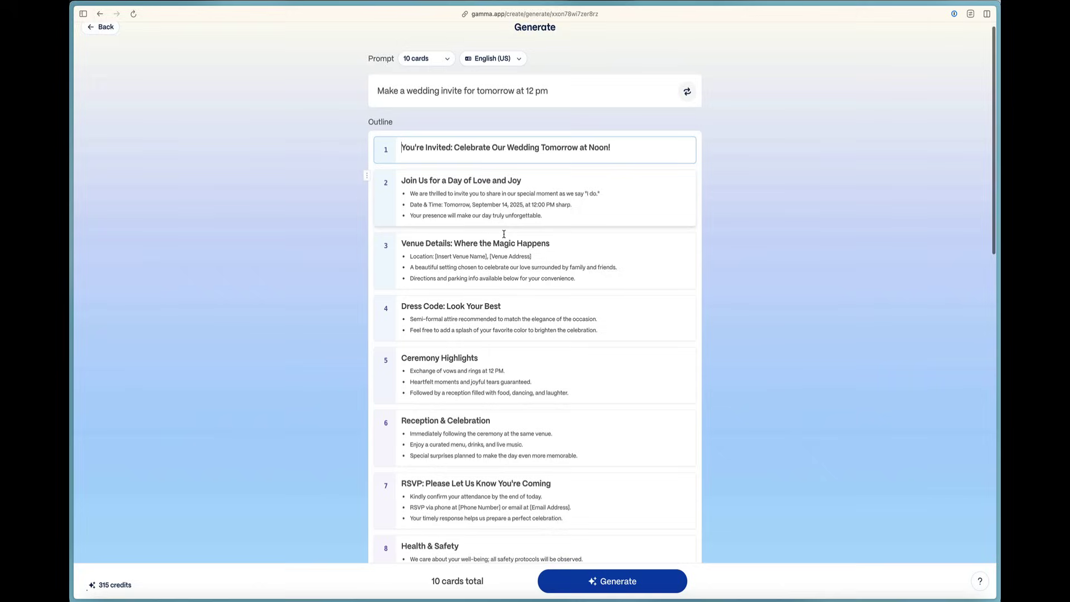
scroll(504, 234, "up", 1)
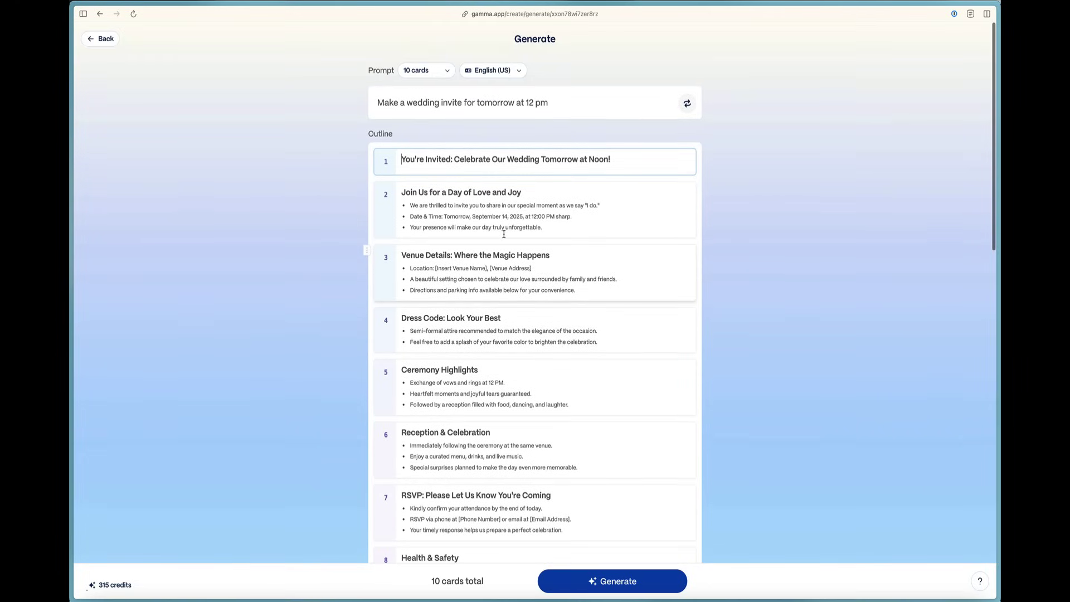
scroll(504, 234, "down", 4)
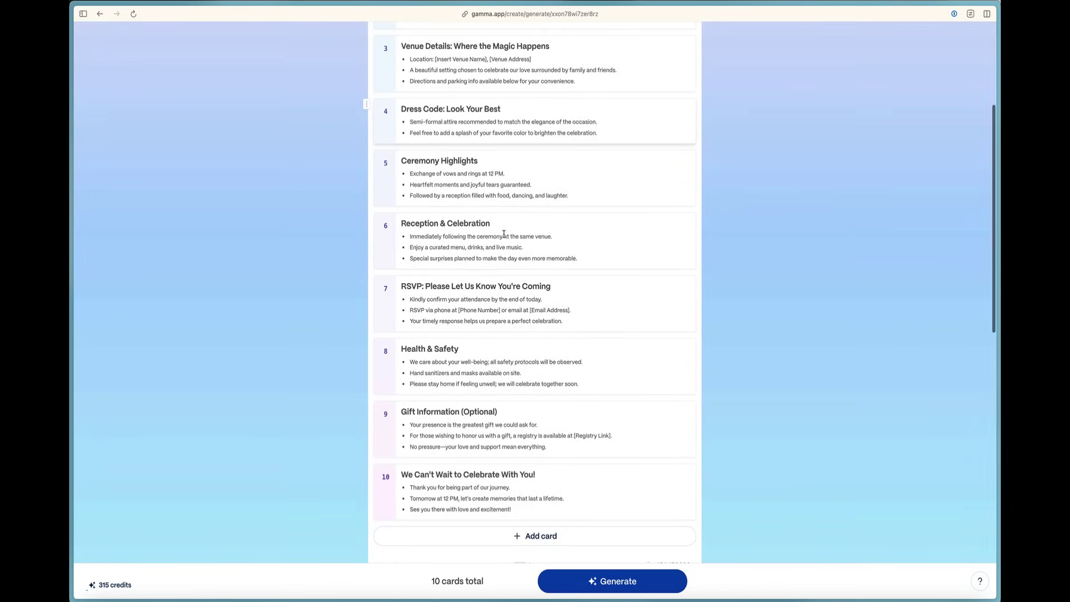
- Generate the wedding invite webpage from the outline and review it from 'We Can't Wait!' back to 'You're Invited'
left_click(592, 579)
scroll(641, 180, "up", 5)
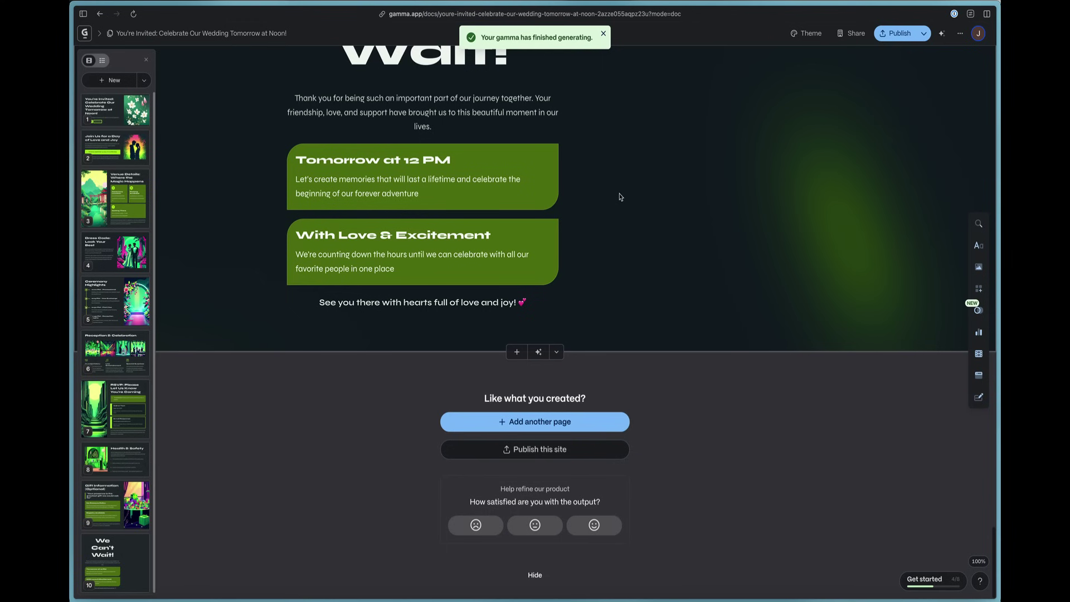
scroll(620, 197, "up", 20)
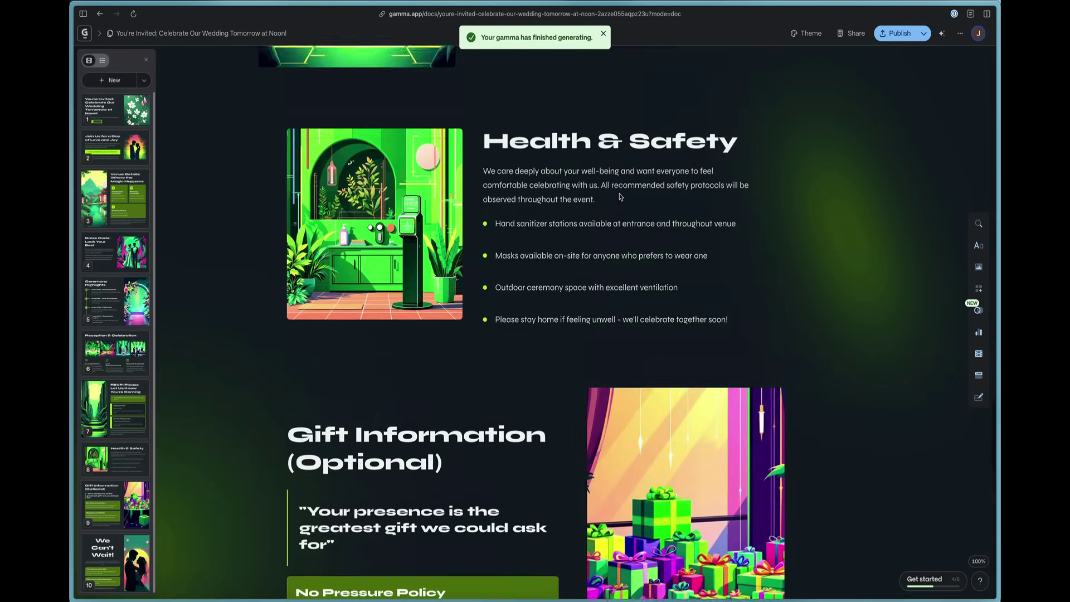
scroll(620, 196, "up", 5)
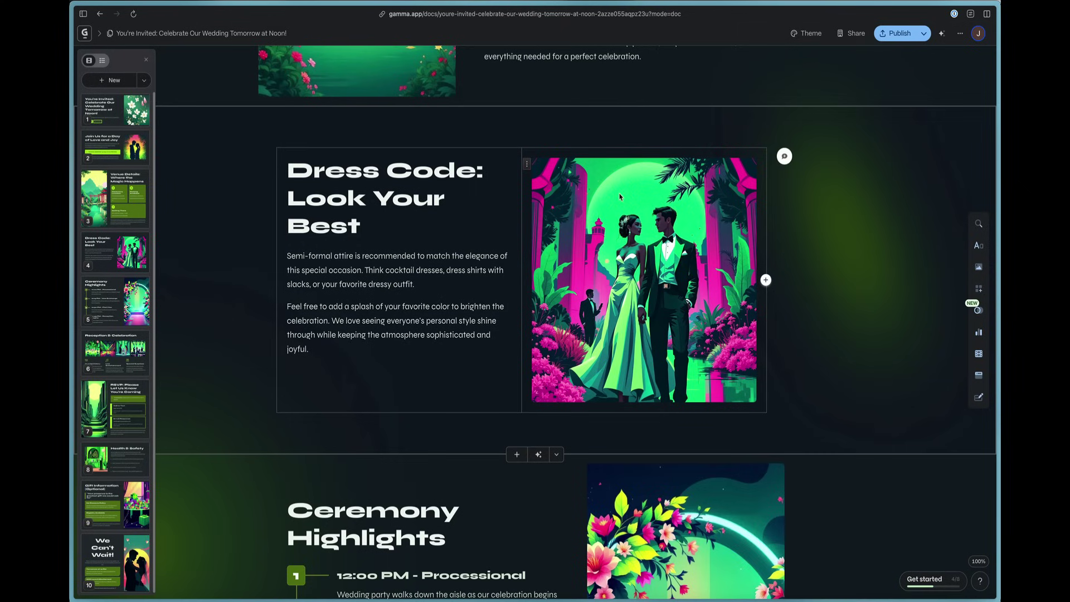
scroll(621, 196, "up", 20)
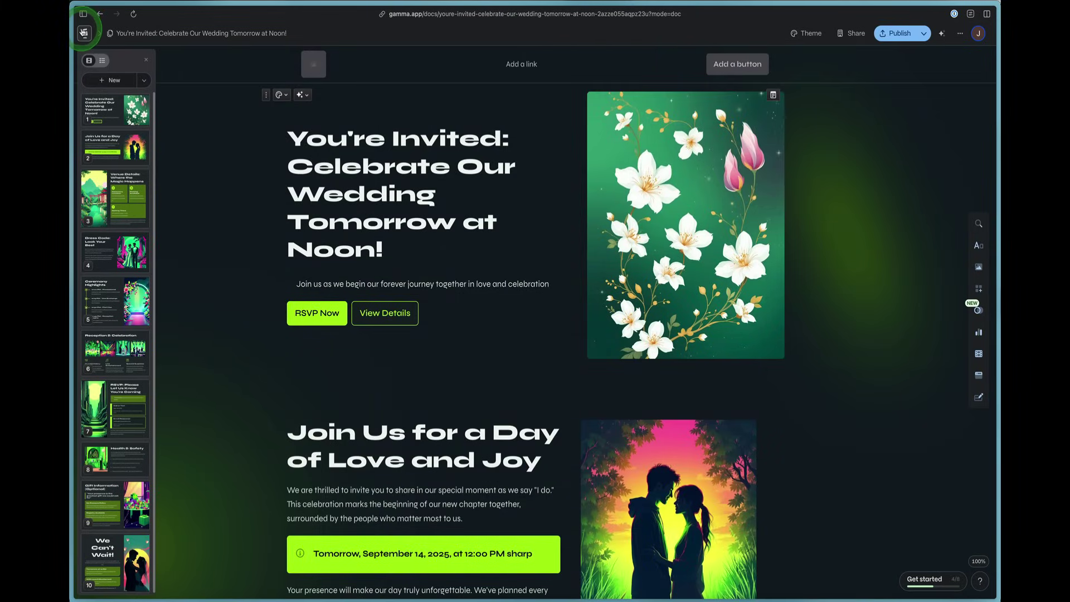
- Publish the wedding invite webpage so all changes go live
left_click(897, 37)
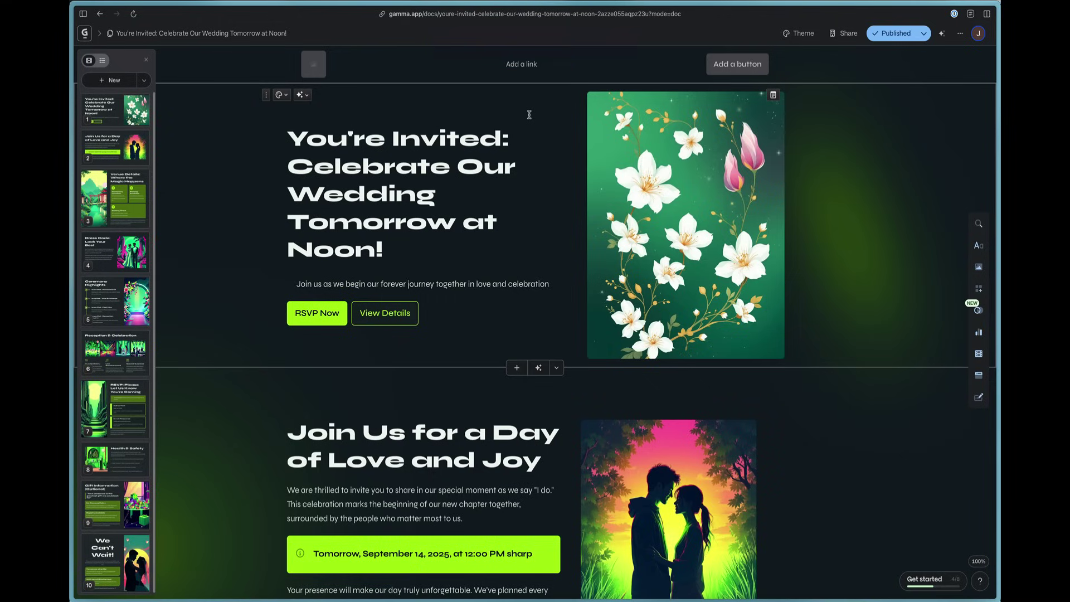
- Go through Create new and Generate, then back out to the Gammas dashboard listing the wedding site and iPhone deck
left_click(85, 34)
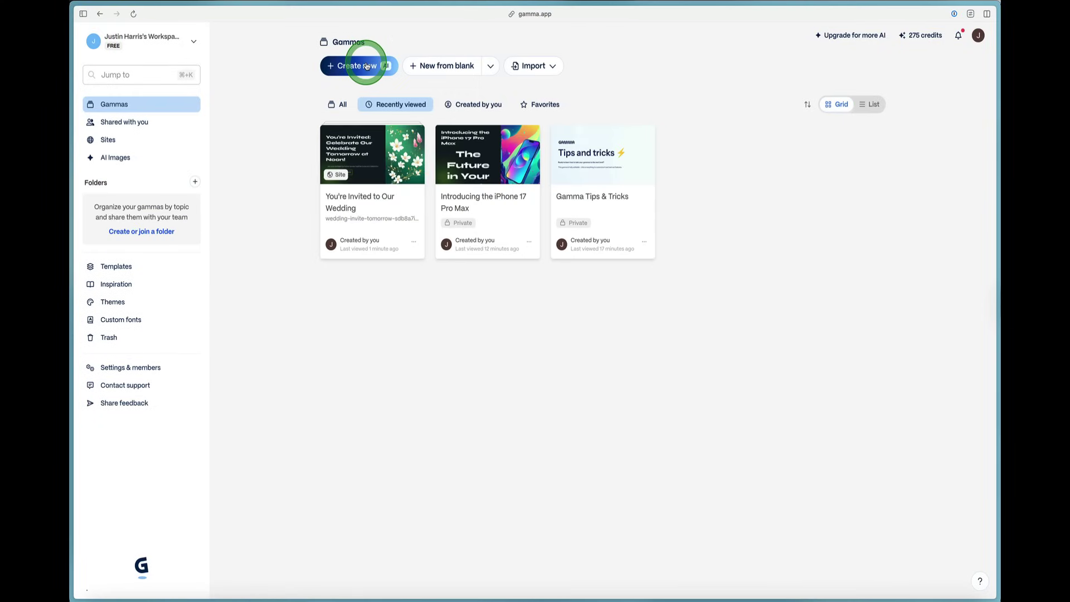
left_click(353, 66)
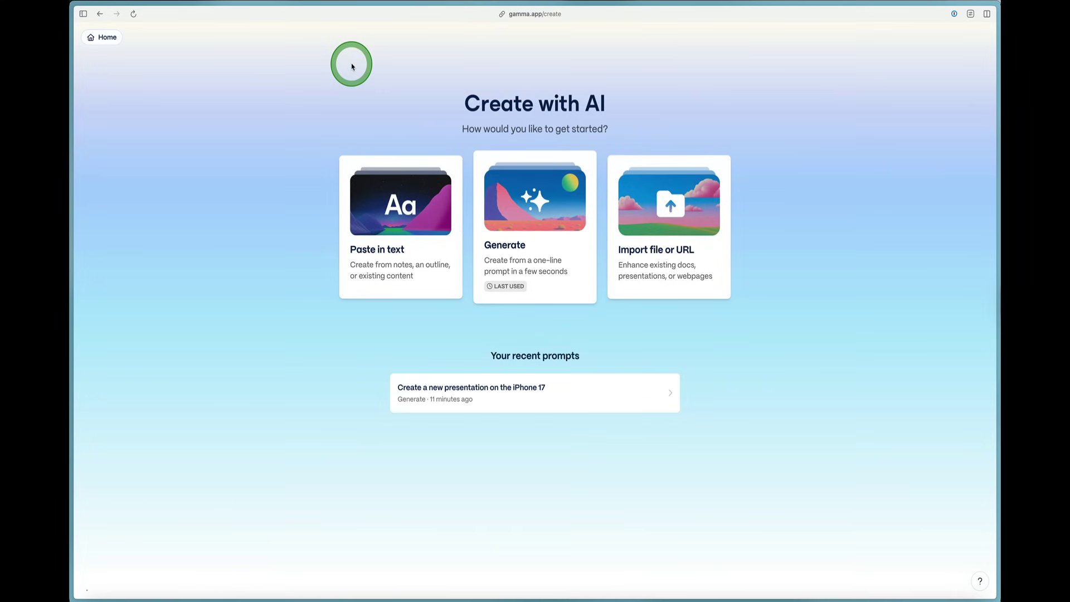
left_click(508, 201)
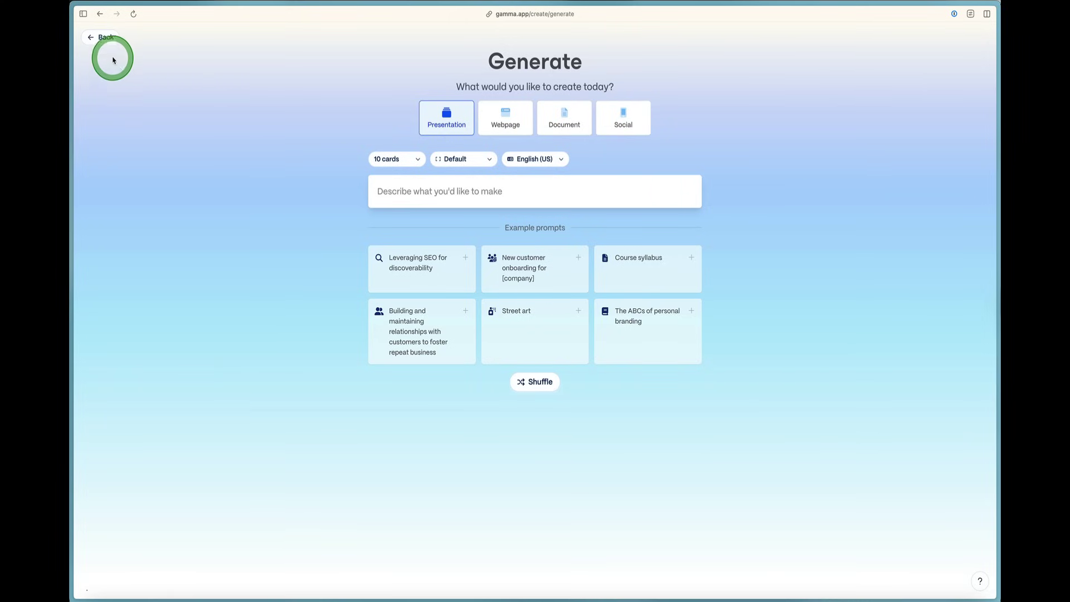
left_click(105, 38)
left_click(105, 37)
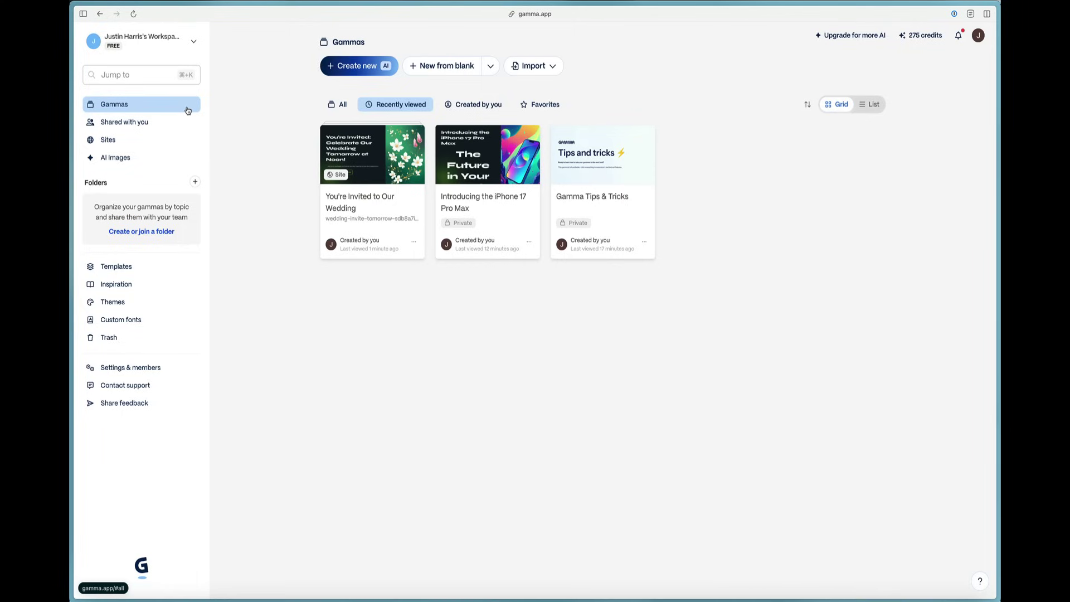
left_click(222, 135)
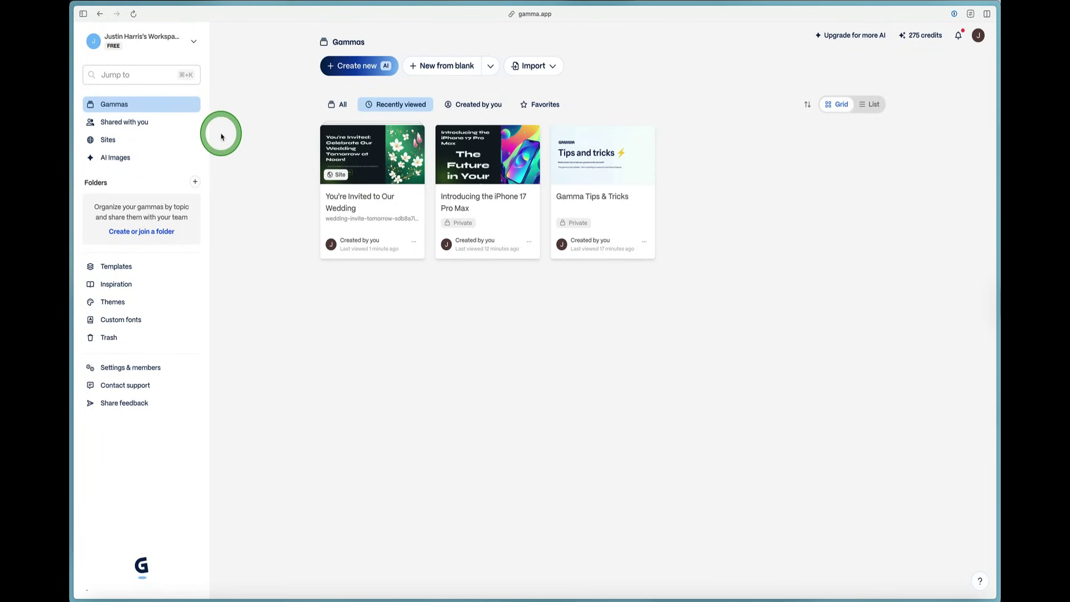